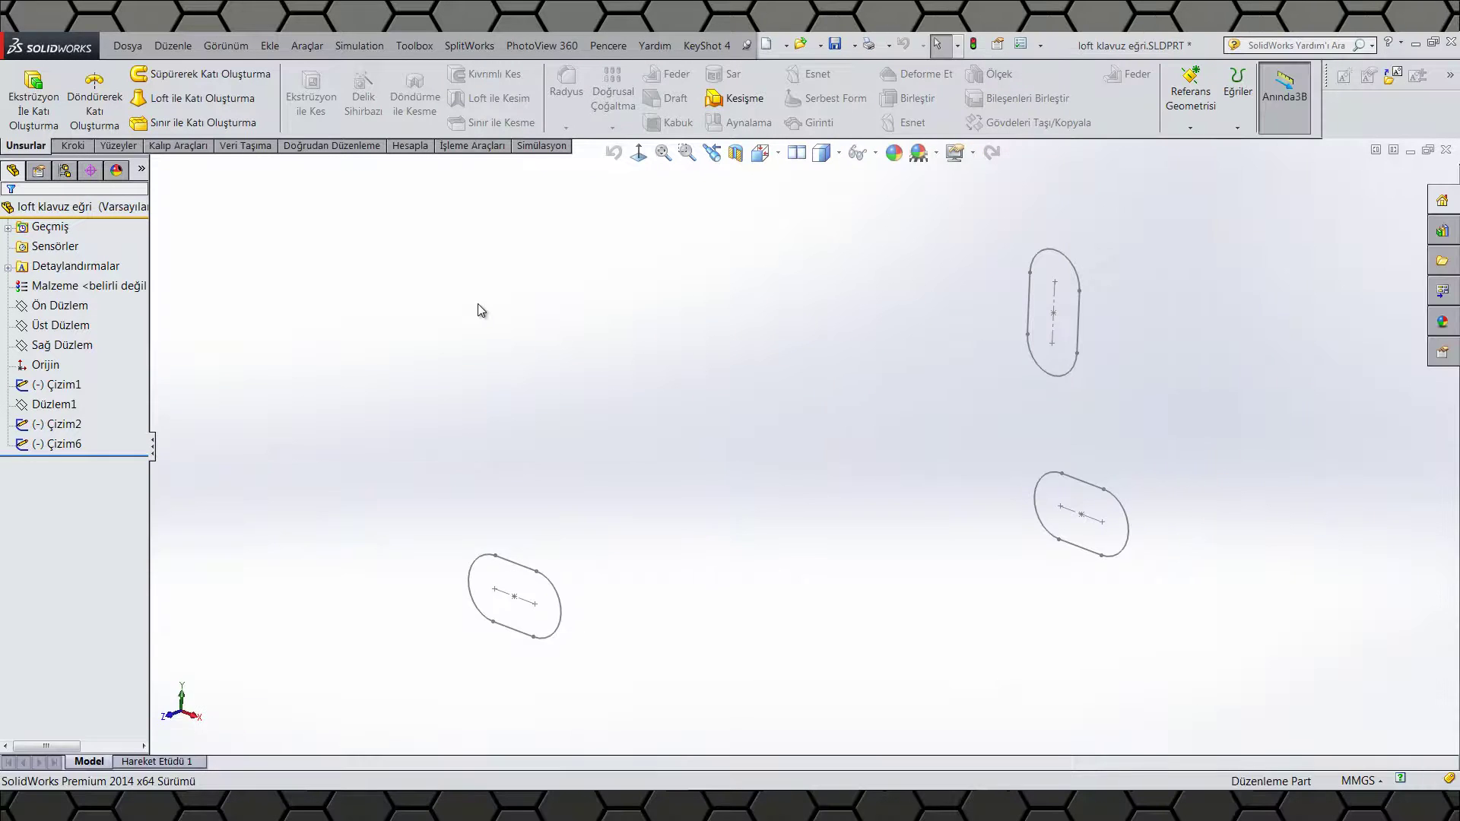
# Step: Cancel the loft and view the three slot profiles straight on from the Front (Ctrl+1)
pyautogui.click(213, 96)
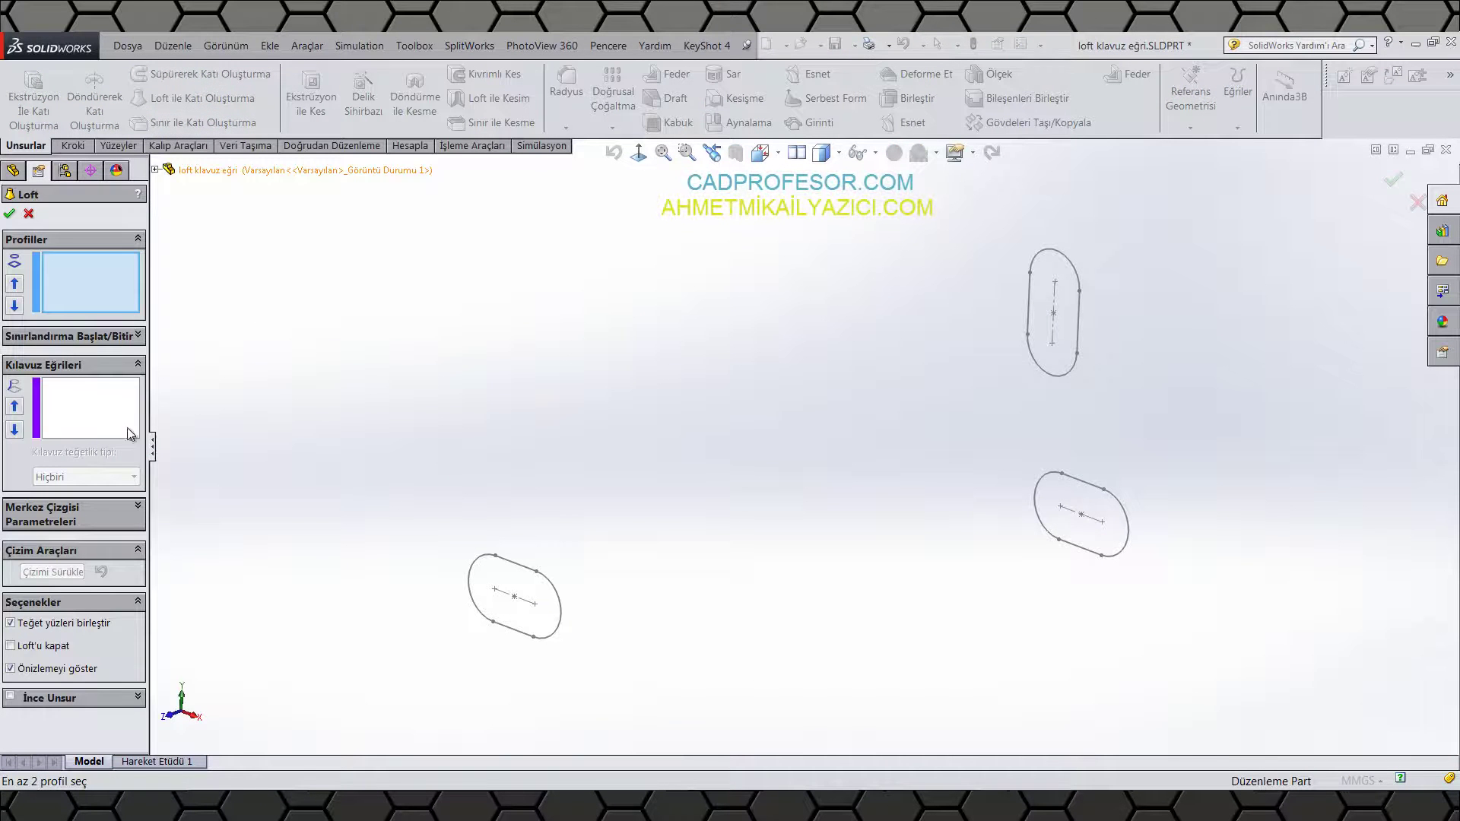
pyautogui.click(29, 214)
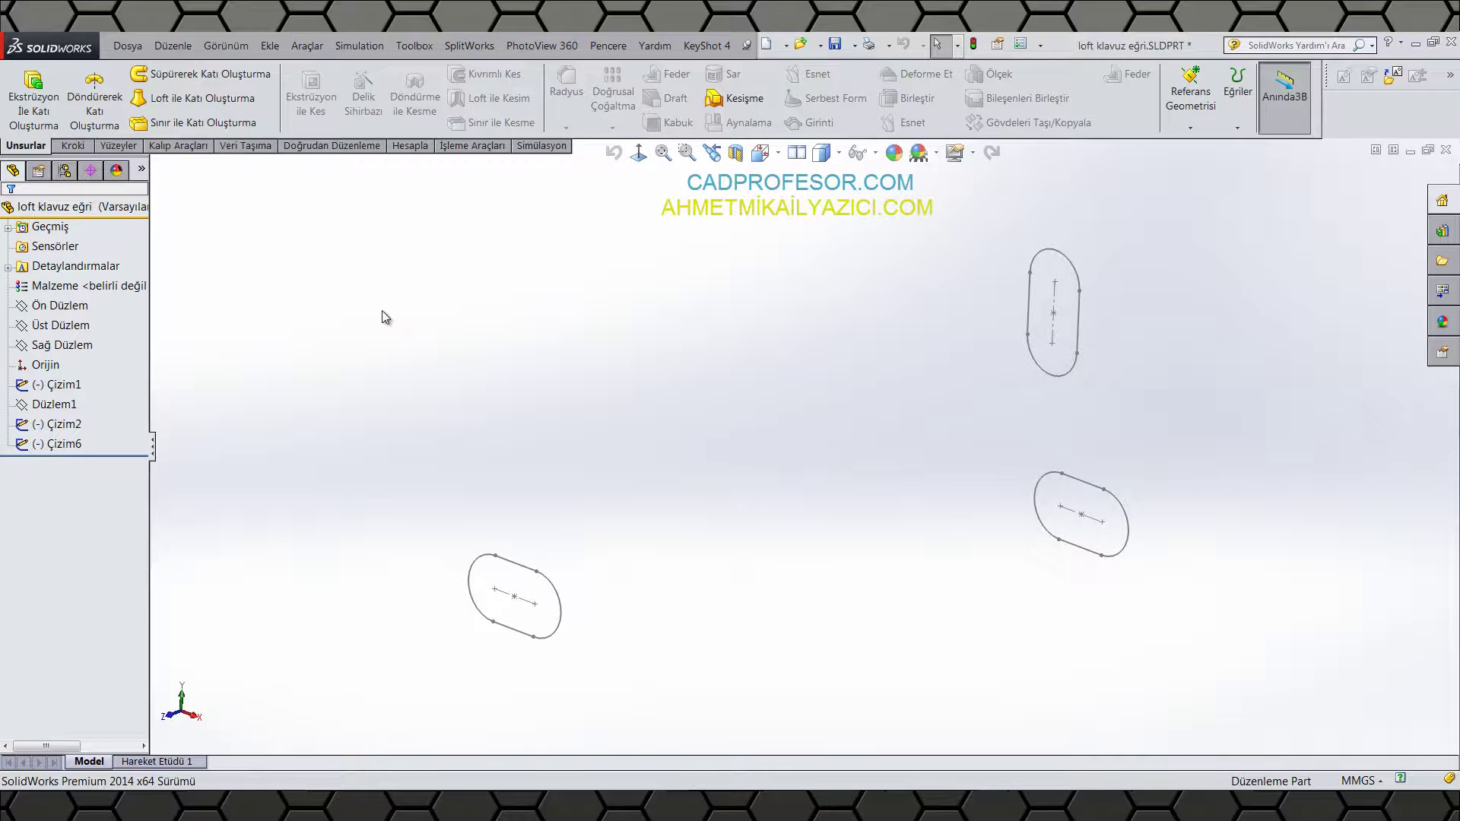
pyautogui.hotkey('ctrl', '1')
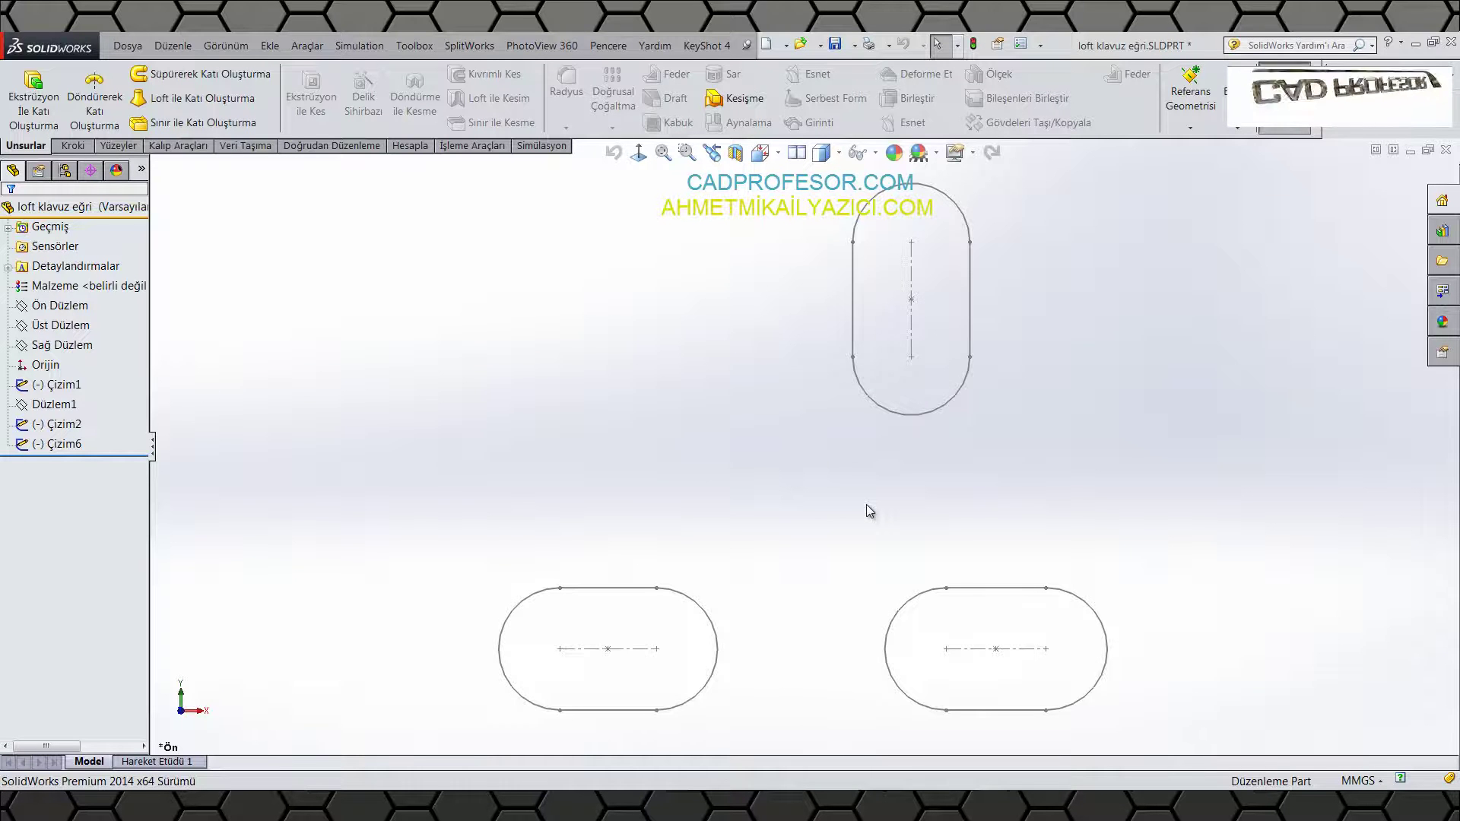
pyautogui.moveTo(852, 503)
pyautogui.mouseDown()
pyautogui.moveTo(736, 505)
pyautogui.moveTo(508, 550)
pyautogui.moveTo(415, 679)
pyautogui.moveTo(540, 755)
pyautogui.moveTo(866, 770)
pyautogui.moveTo(1096, 750)
pyautogui.moveTo(1205, 693)
pyautogui.moveTo(1234, 563)
pyautogui.moveTo(1198, 495)
pyautogui.moveTo(946, 495)
pyautogui.mouseUp()
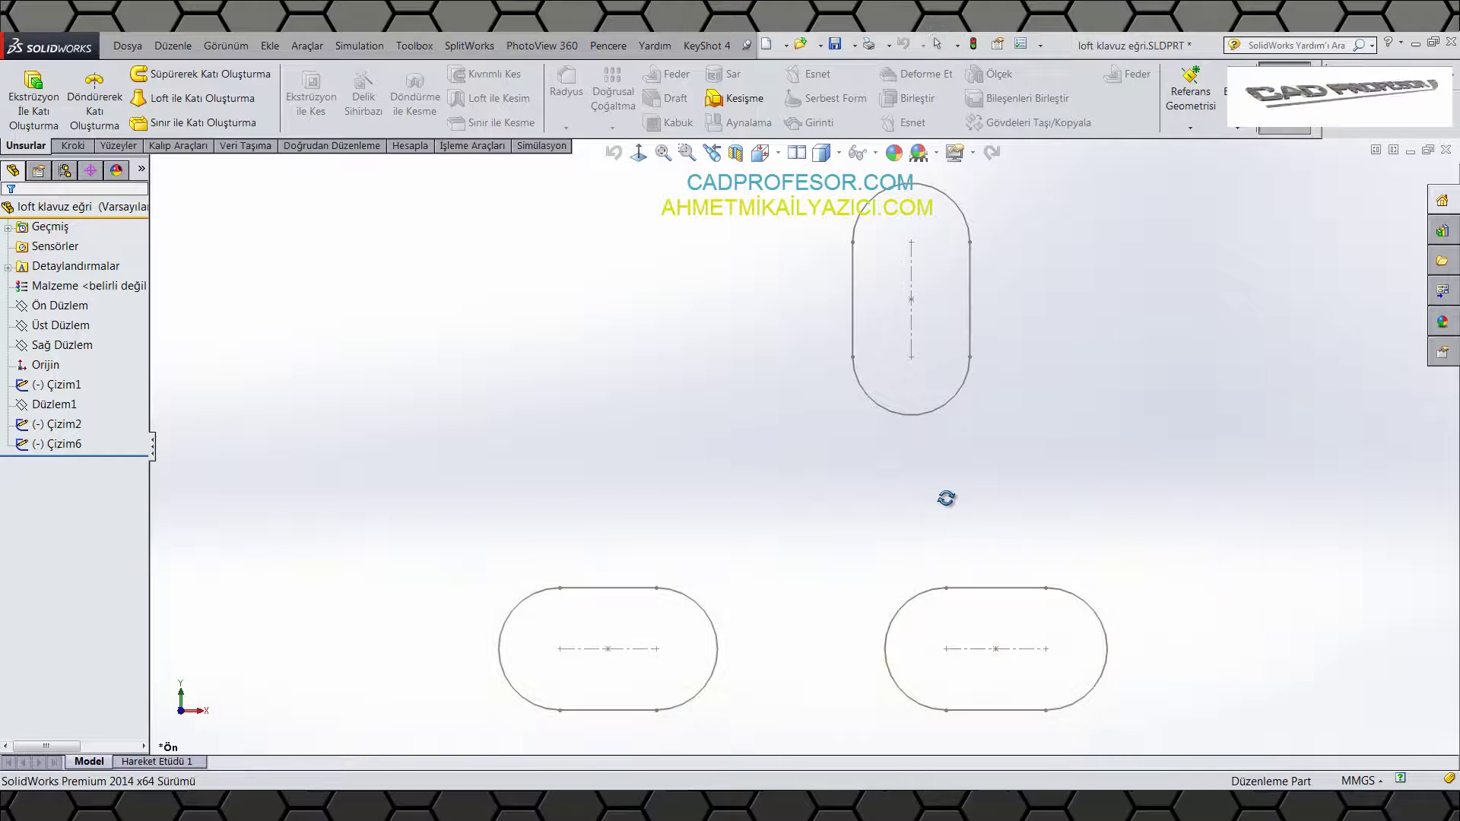
pyautogui.moveTo(945, 495)
pyautogui.mouseDown(button='middle')
pyautogui.moveTo(883, 544)
pyautogui.moveTo(896, 639)
pyautogui.moveTo(896, 549)
pyautogui.mouseUp(button='middle')
pyautogui.hotkey('ctrl', '1')
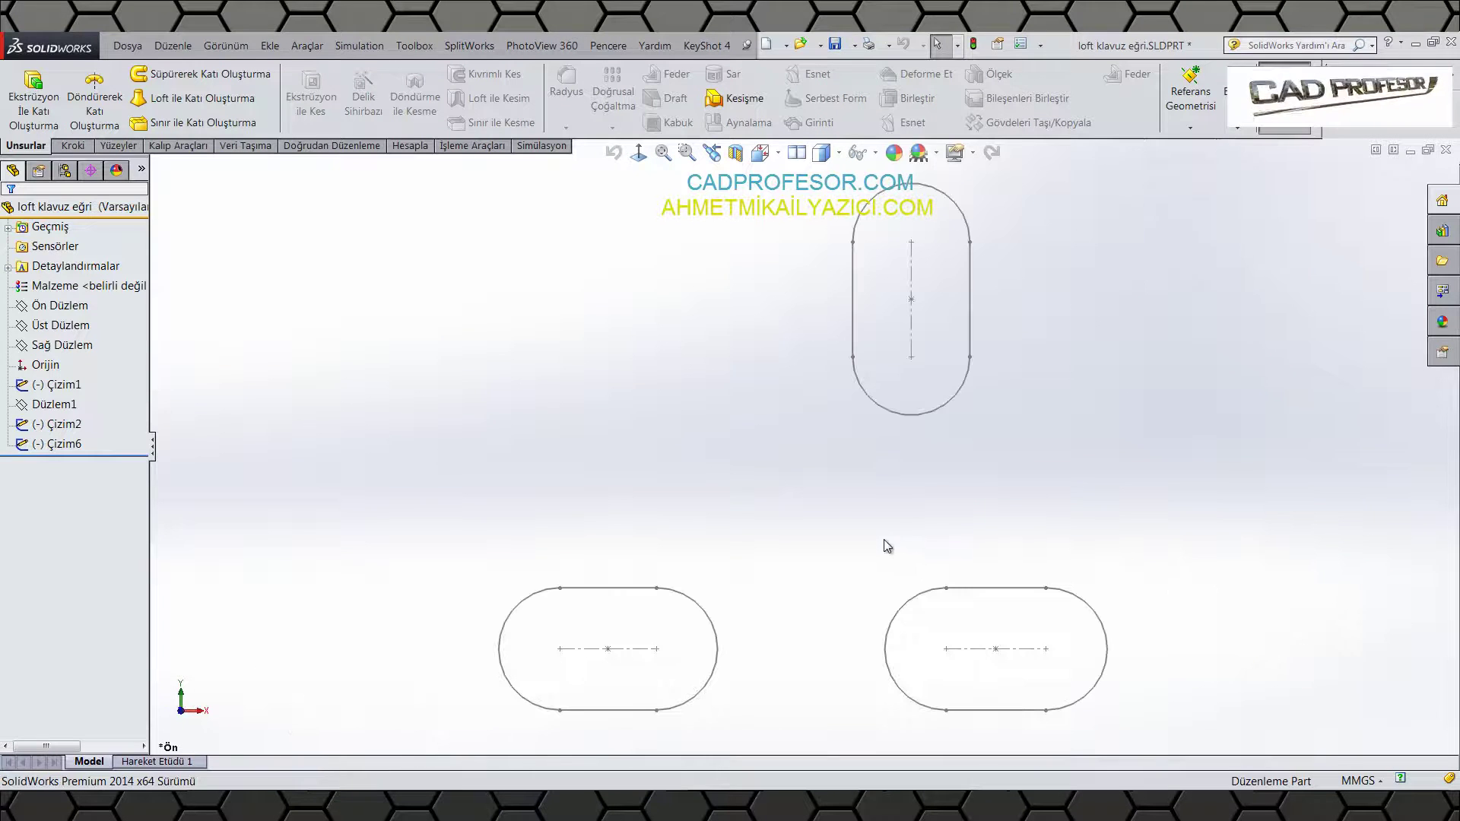
pyautogui.moveTo(1063, 546)
pyautogui.mouseDown()
pyautogui.moveTo(701, 474)
pyautogui.moveTo(469, 559)
pyautogui.moveTo(421, 683)
pyautogui.moveTo(574, 744)
pyautogui.moveTo(993, 763)
pyautogui.moveTo(1204, 703)
pyautogui.moveTo(1232, 611)
pyautogui.mouseUp()
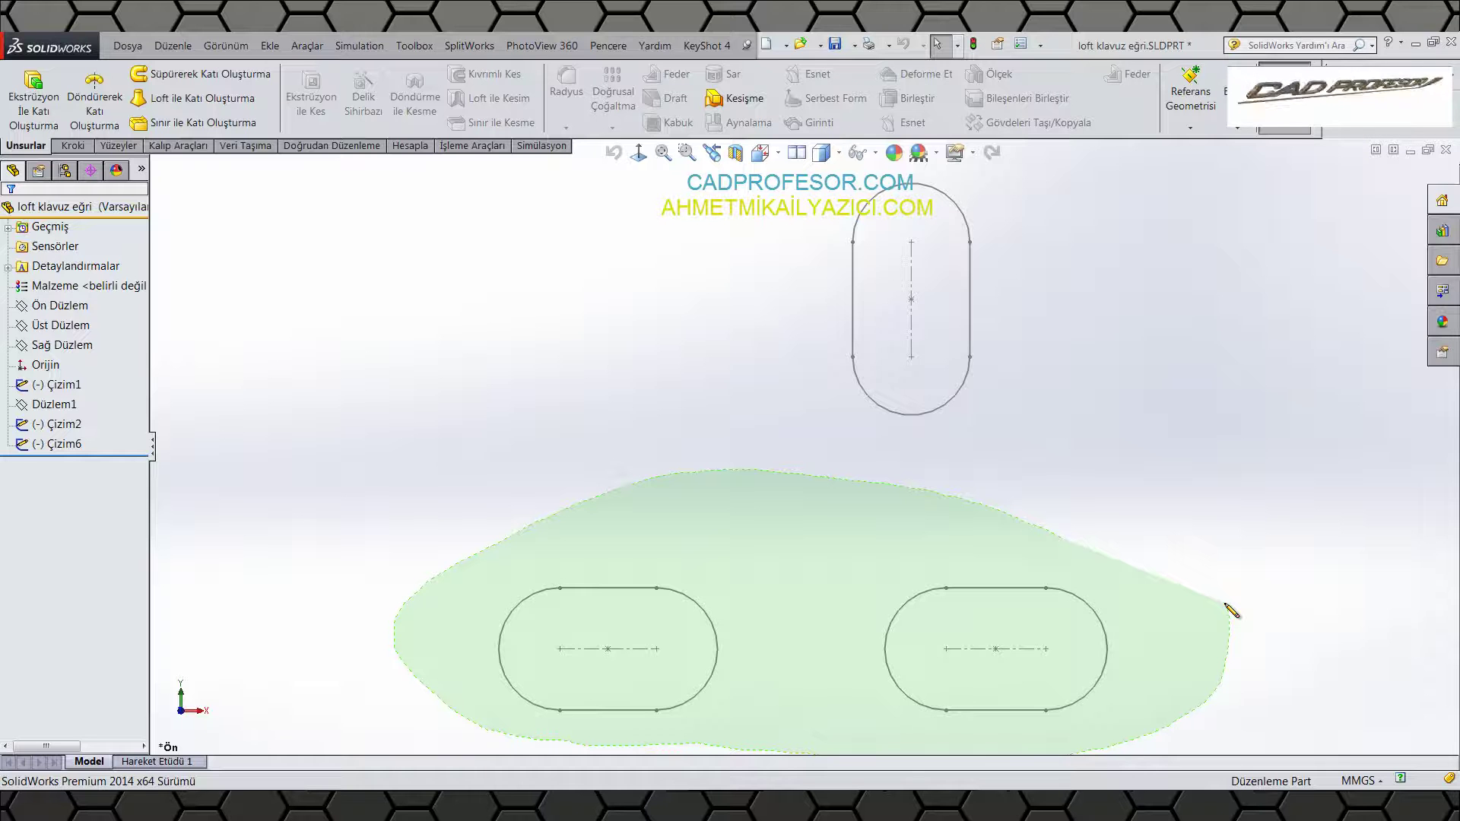
pyautogui.moveTo(1232, 611); pyautogui.dragTo(1231, 613)
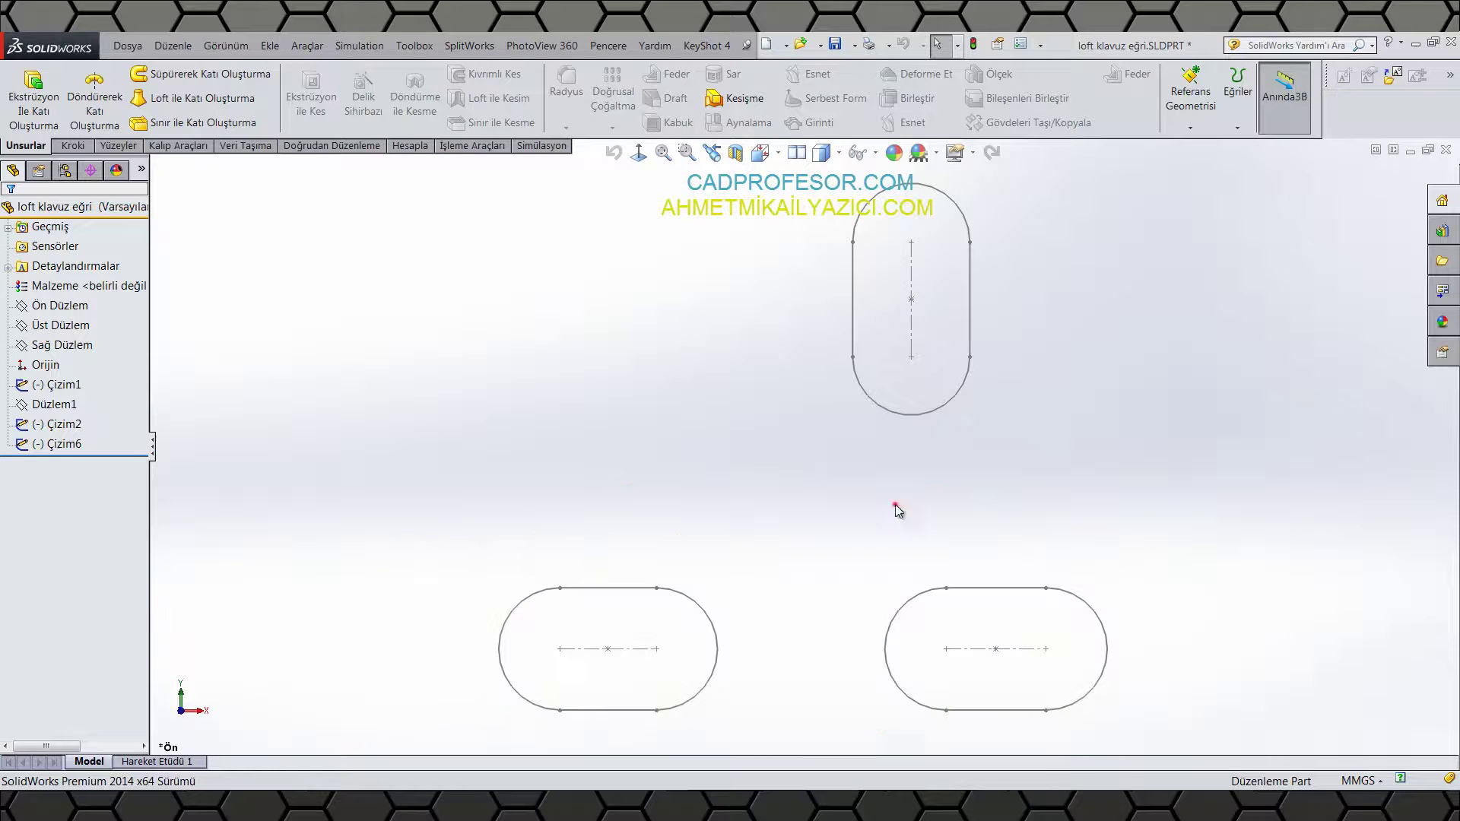
pyautogui.moveTo(897, 504)
pyautogui.mouseDown()
pyautogui.moveTo(1021, 265)
pyautogui.moveTo(998, 198)
pyautogui.moveTo(912, 158)
pyautogui.moveTo(833, 190)
pyautogui.moveTo(475, 553)
pyautogui.moveTo(395, 669)
pyautogui.moveTo(486, 779)
pyautogui.moveTo(621, 769)
pyautogui.moveTo(775, 693)
pyautogui.moveTo(820, 603)
pyautogui.mouseUp()
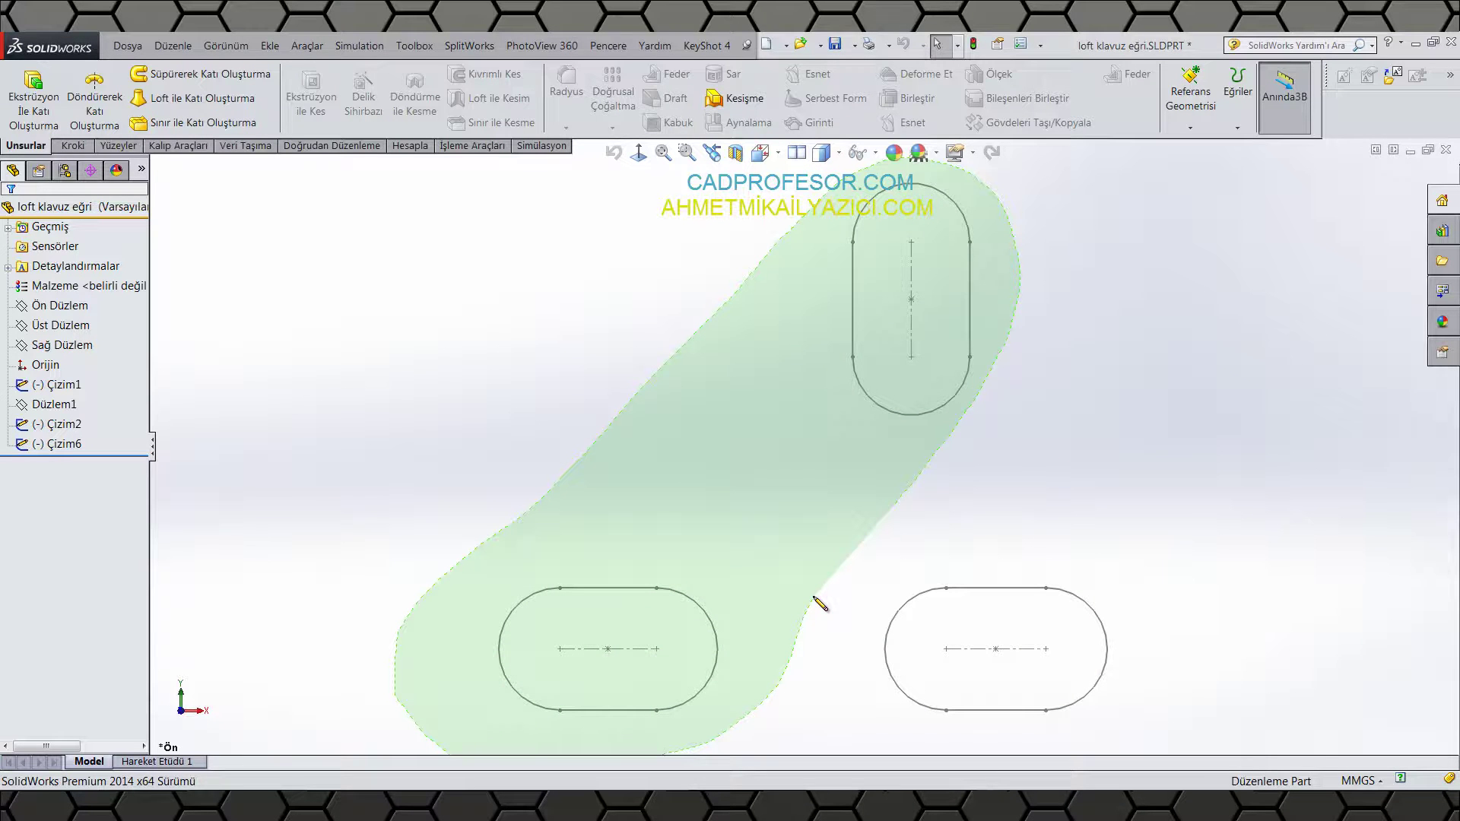
pyautogui.moveTo(820, 603); pyautogui.dragTo(960, 542)
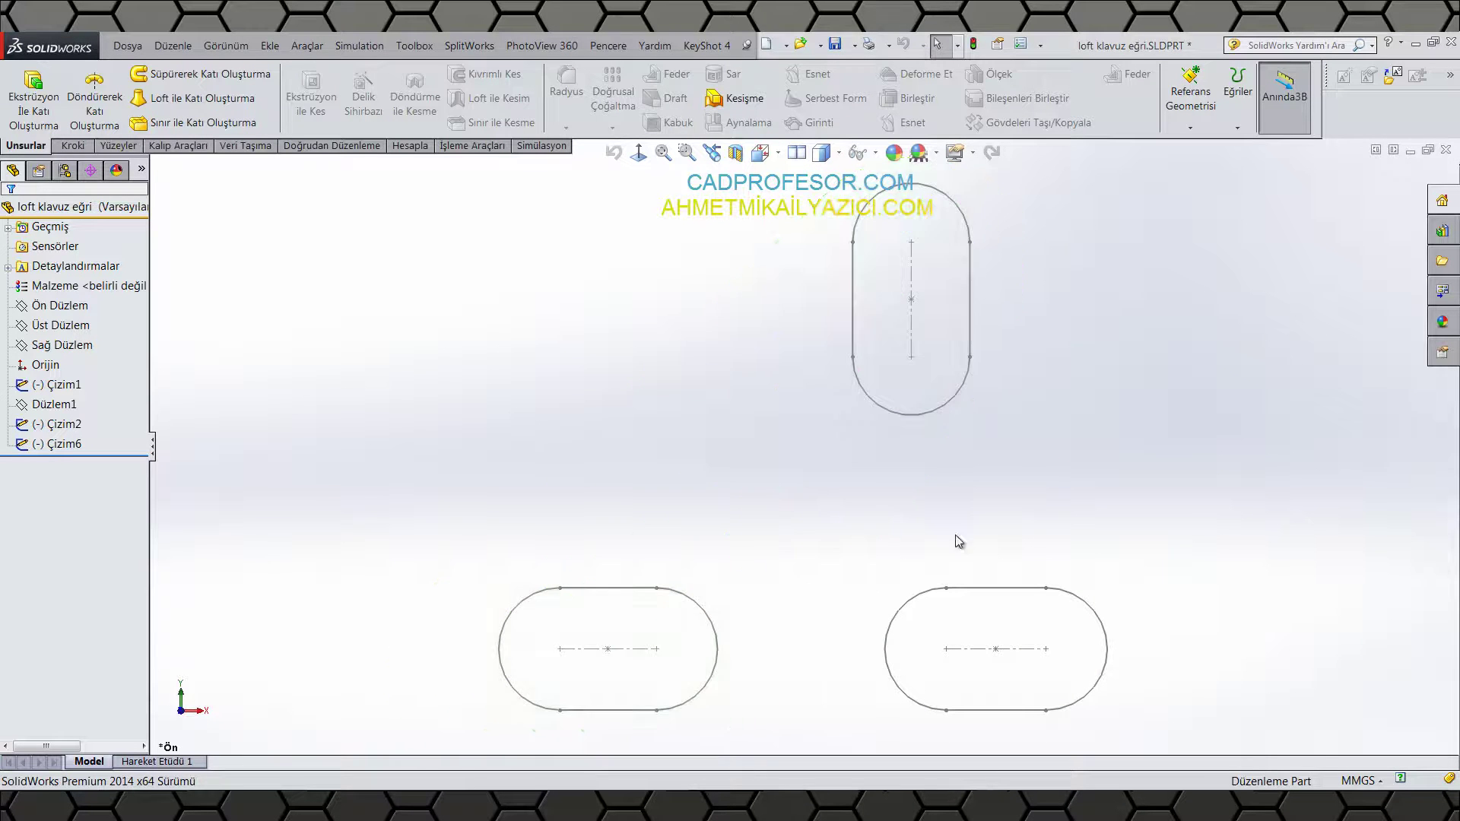
pyautogui.moveTo(1083, 252)
pyautogui.mouseDown()
pyautogui.moveTo(819, 222)
pyautogui.moveTo(743, 532)
pyautogui.moveTo(815, 713)
pyautogui.moveTo(916, 769)
pyautogui.moveTo(1093, 754)
pyautogui.moveTo(1167, 701)
pyautogui.moveTo(1182, 659)
pyautogui.mouseUp()
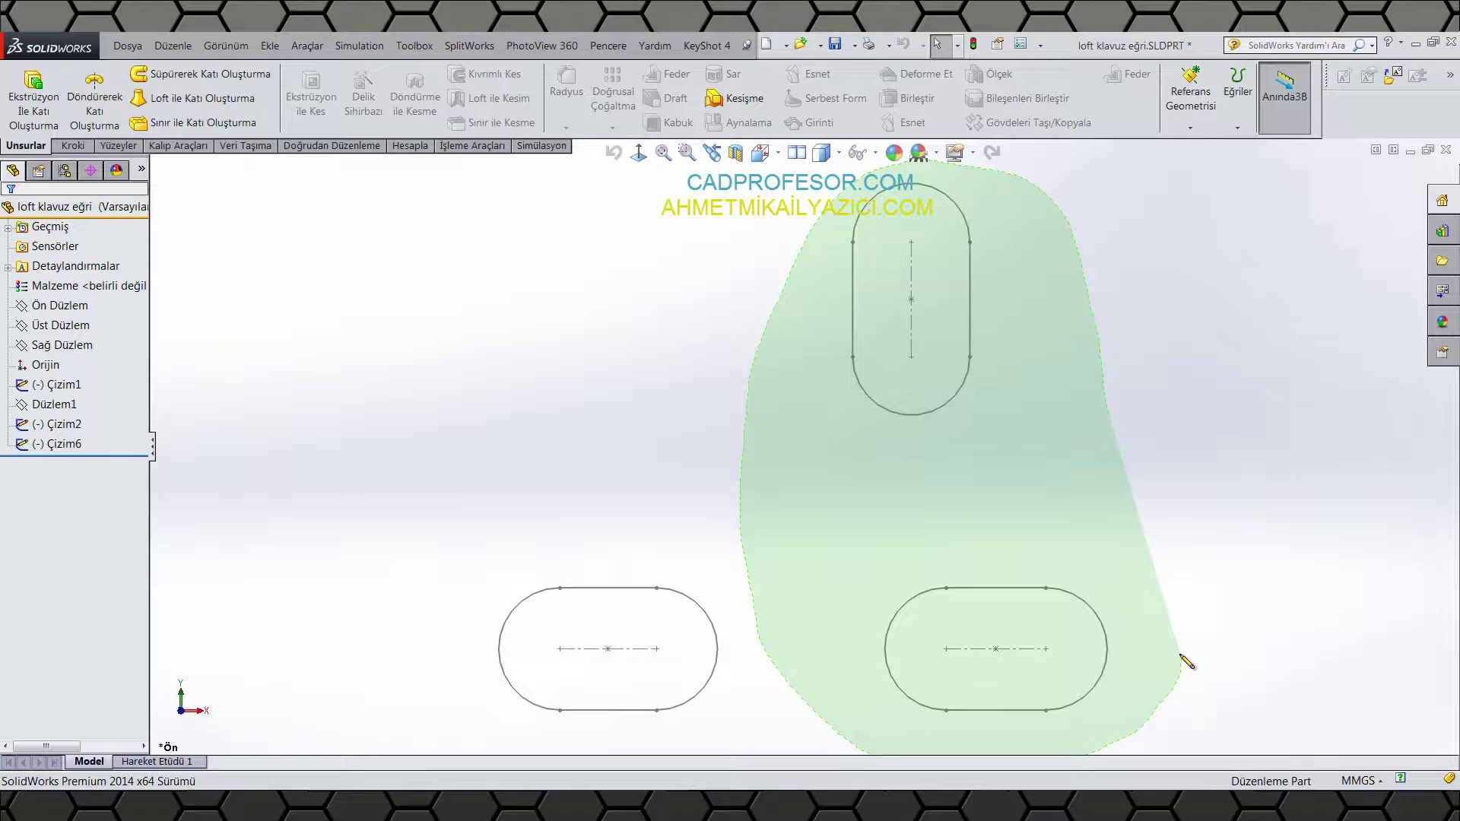
# Step: Start a new sketch on the top plane, Üst Düzlem
pyautogui.click(64, 329)
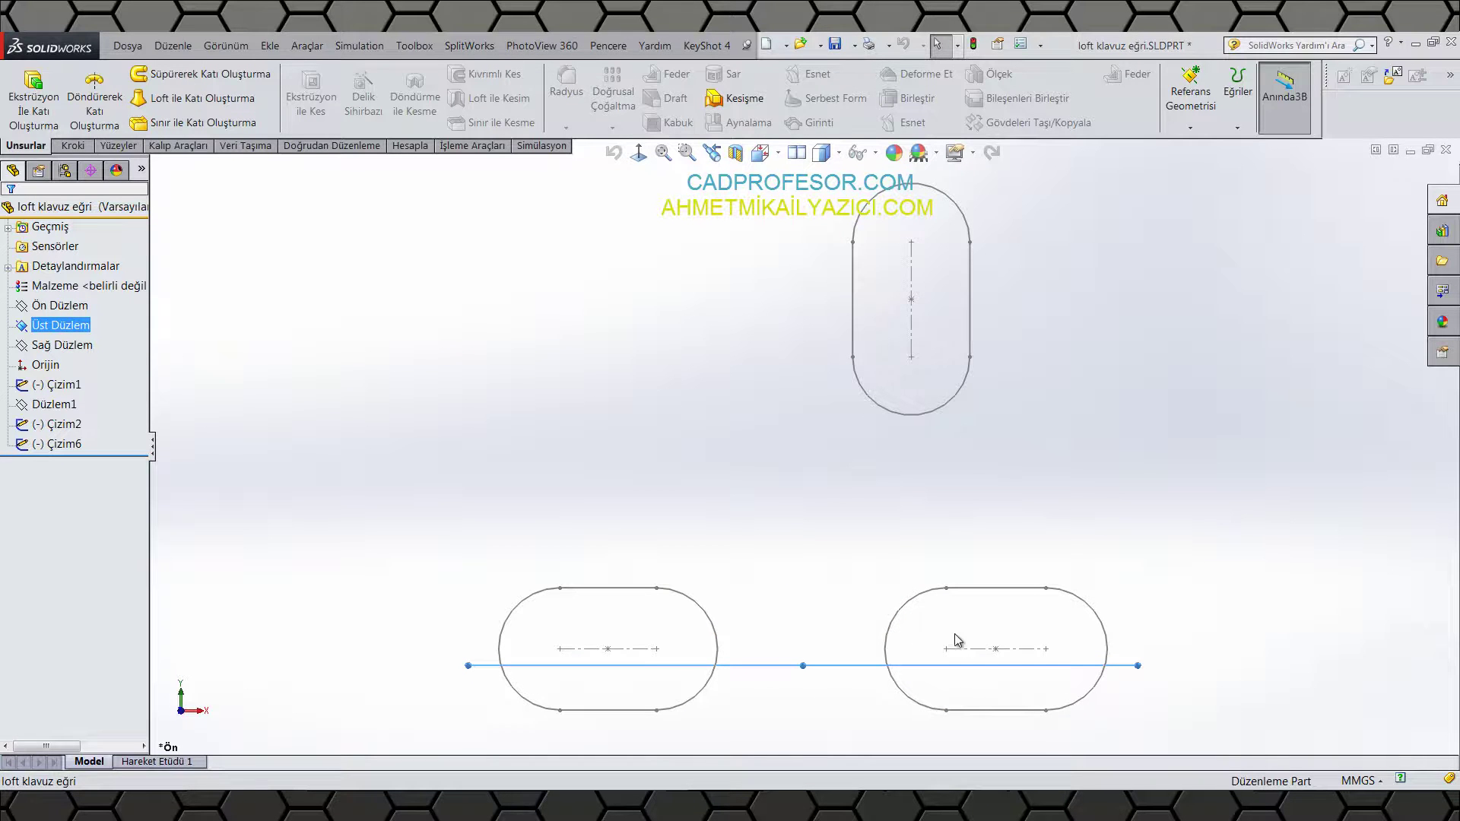
pyautogui.rightClick(61, 325)
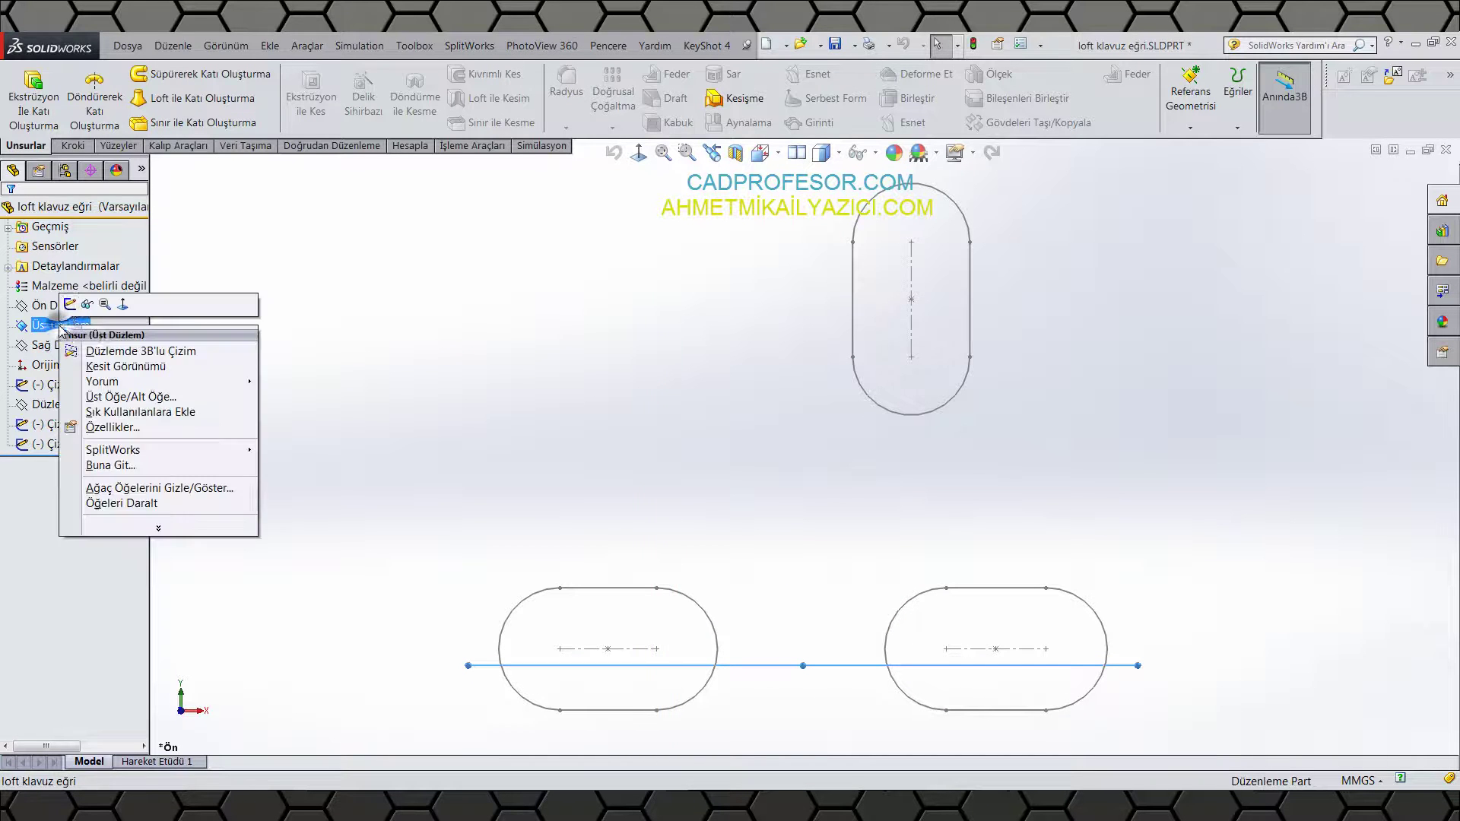
pyautogui.click(71, 304)
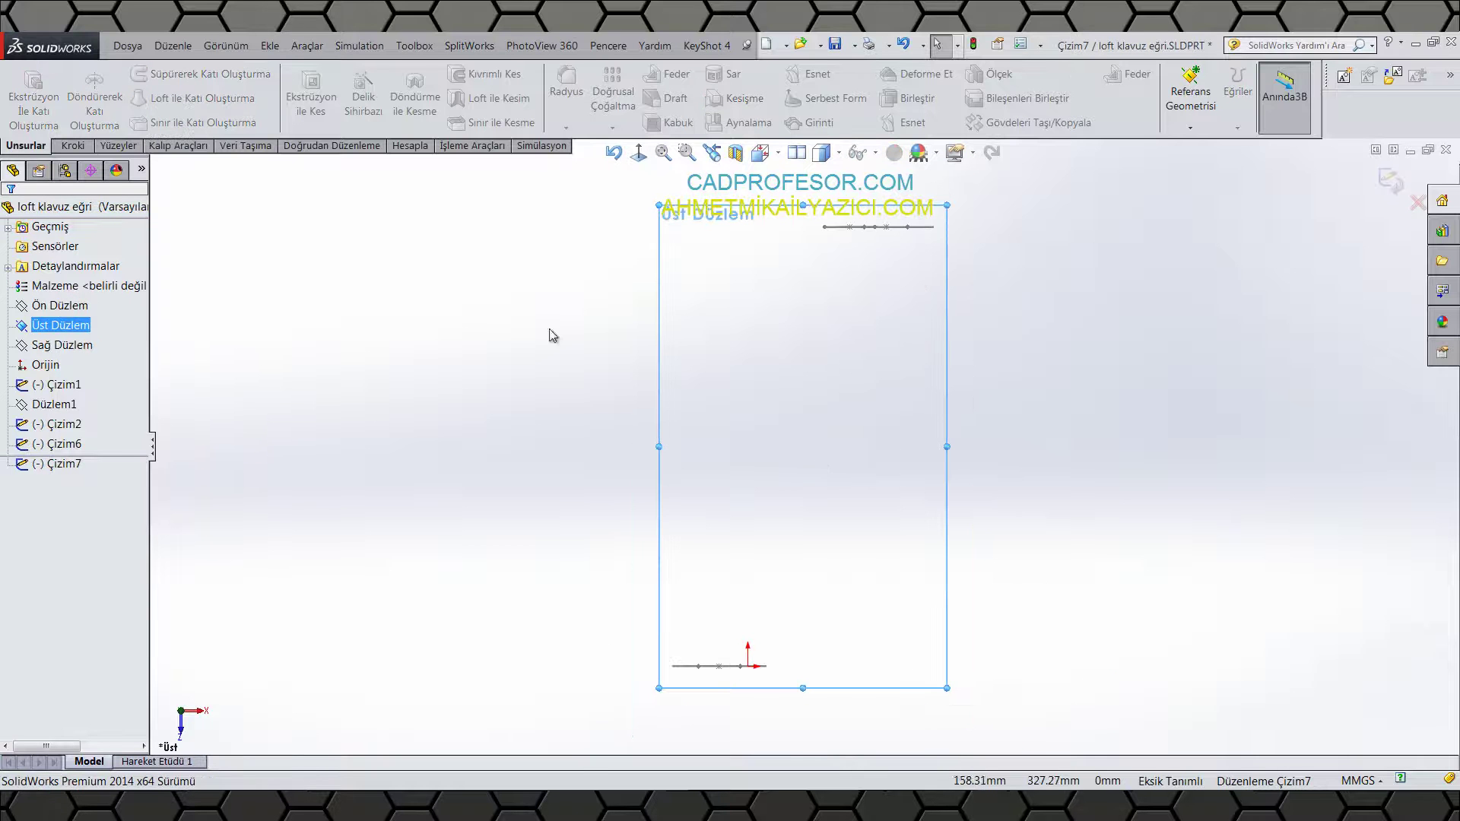
# Step: Draw a three-point spline from the top down to near the origin
pyautogui.click(74, 146)
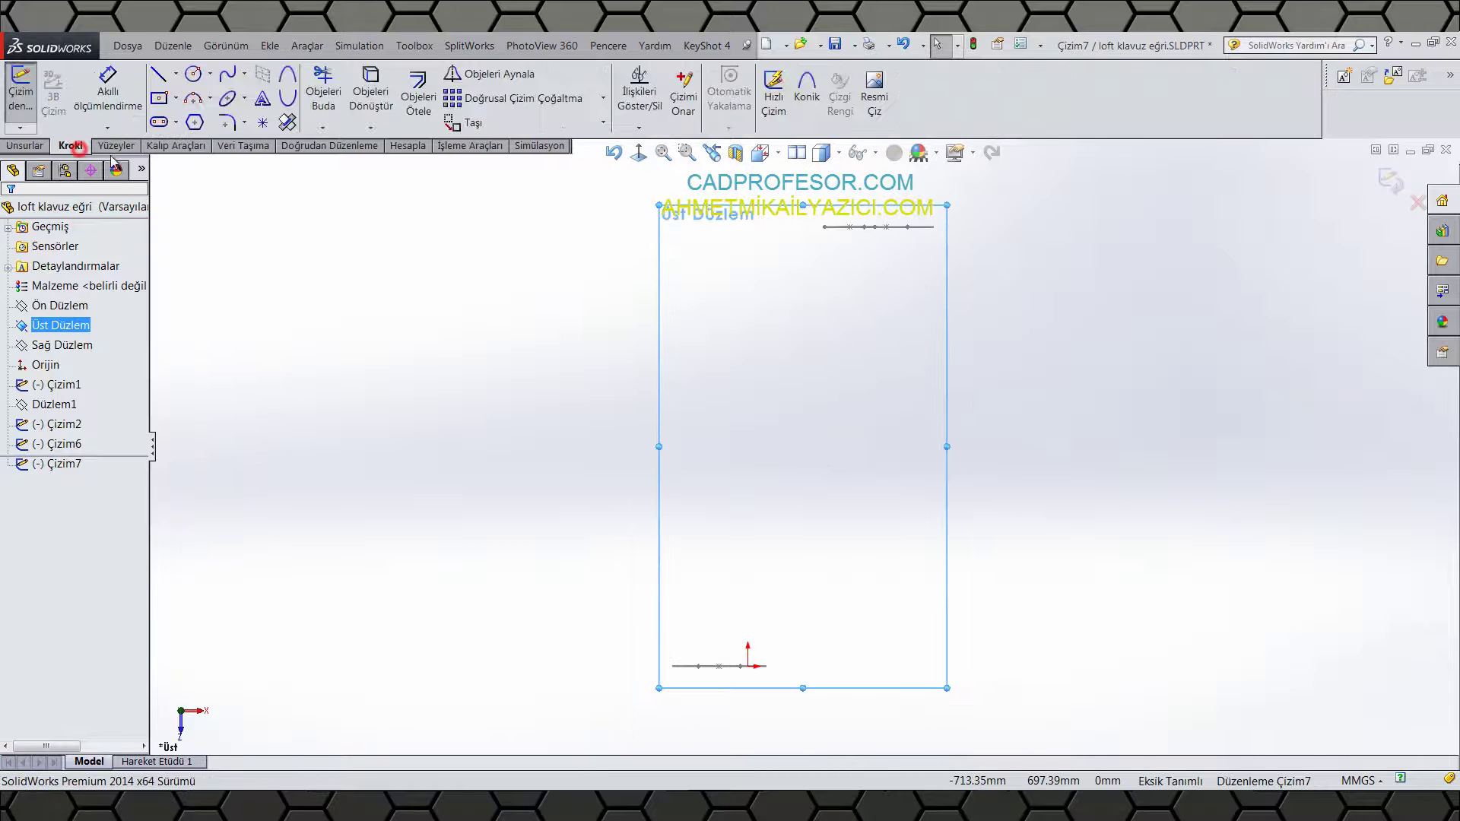
pyautogui.click(227, 73)
pyautogui.click(821, 246)
pyautogui.click(775, 439)
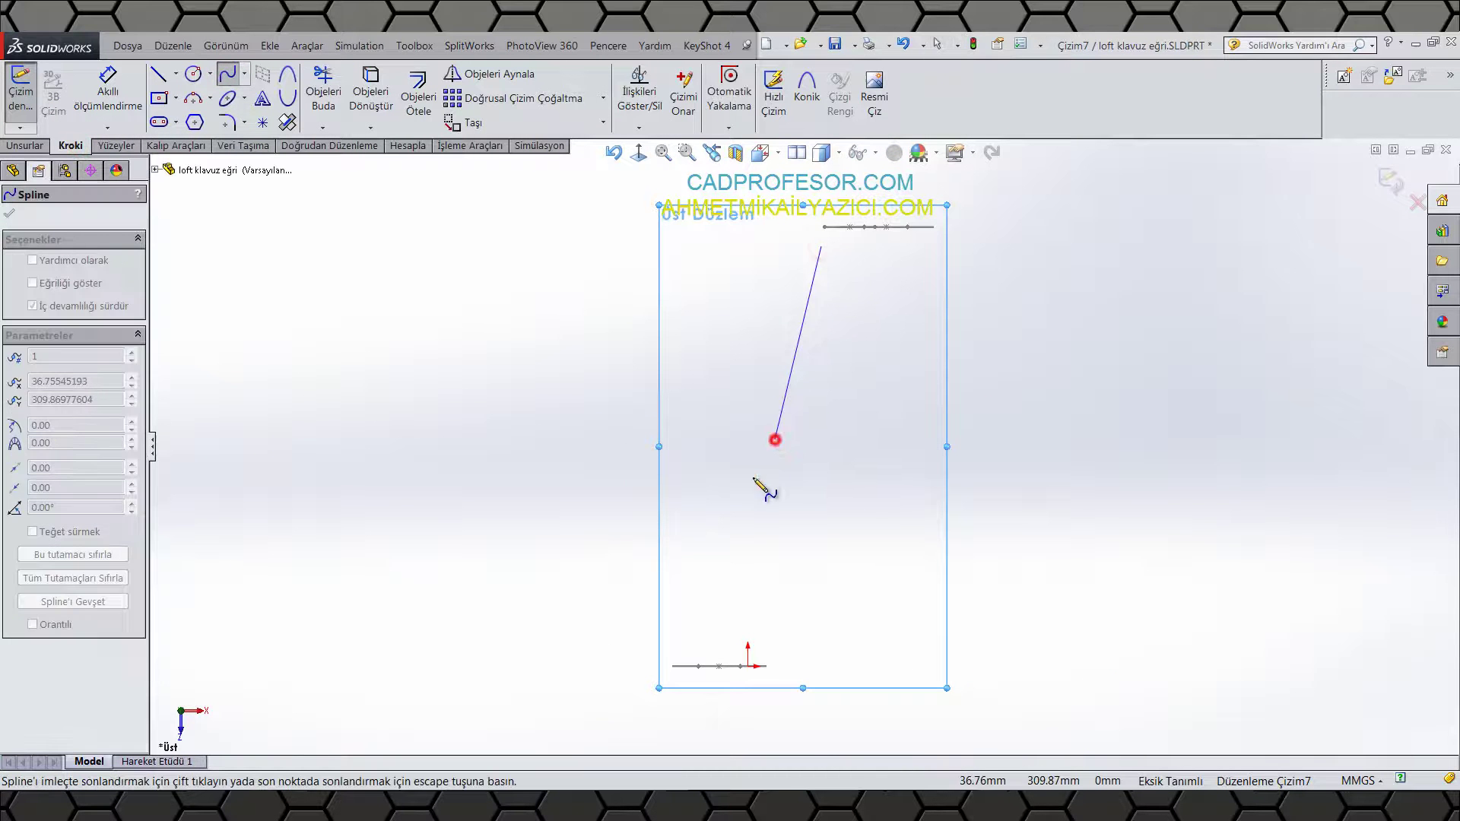
pyautogui.click(674, 642)
pyautogui.rightClick(675, 644)
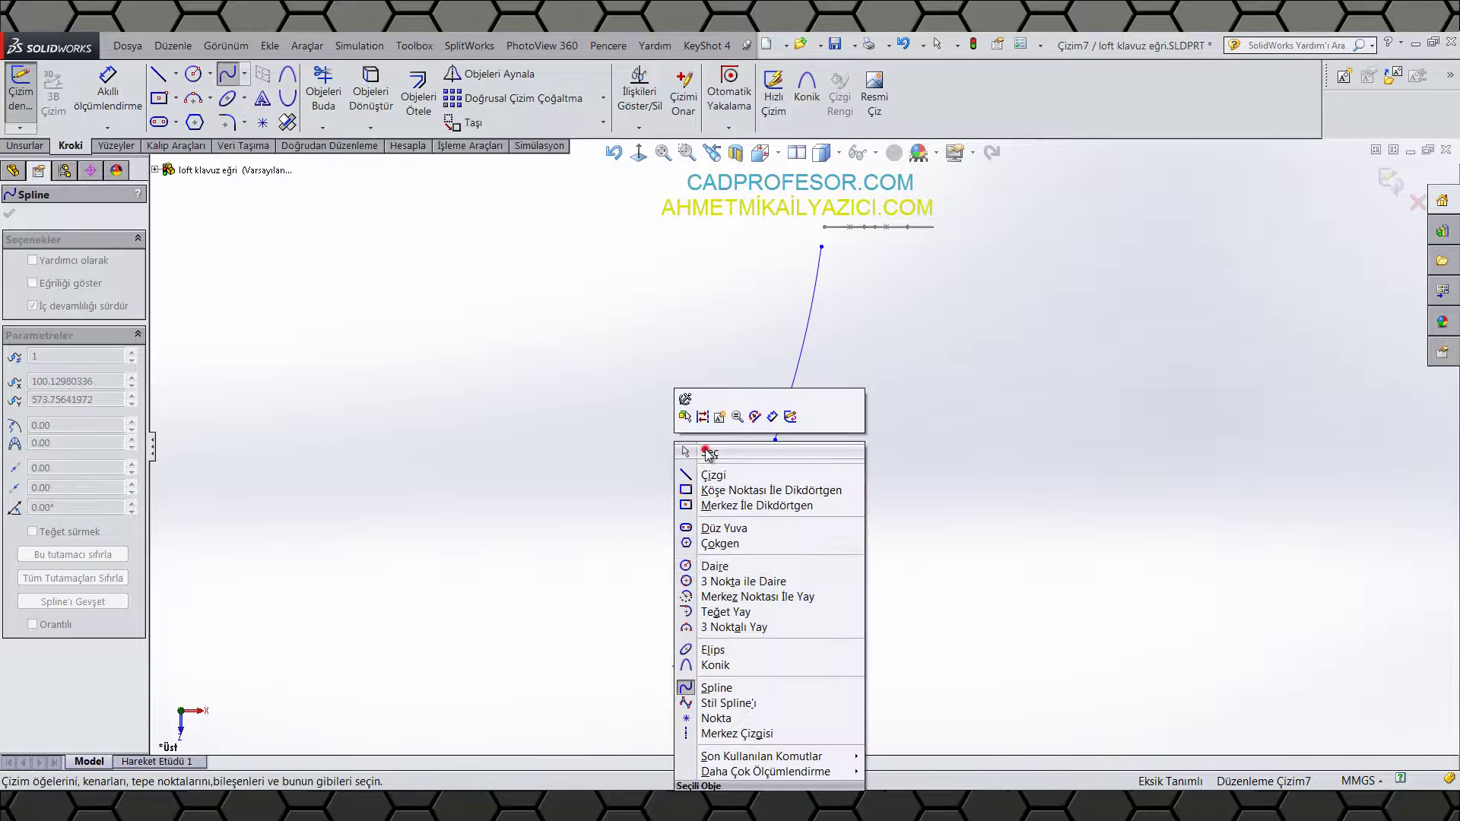
pyautogui.click(700, 446)
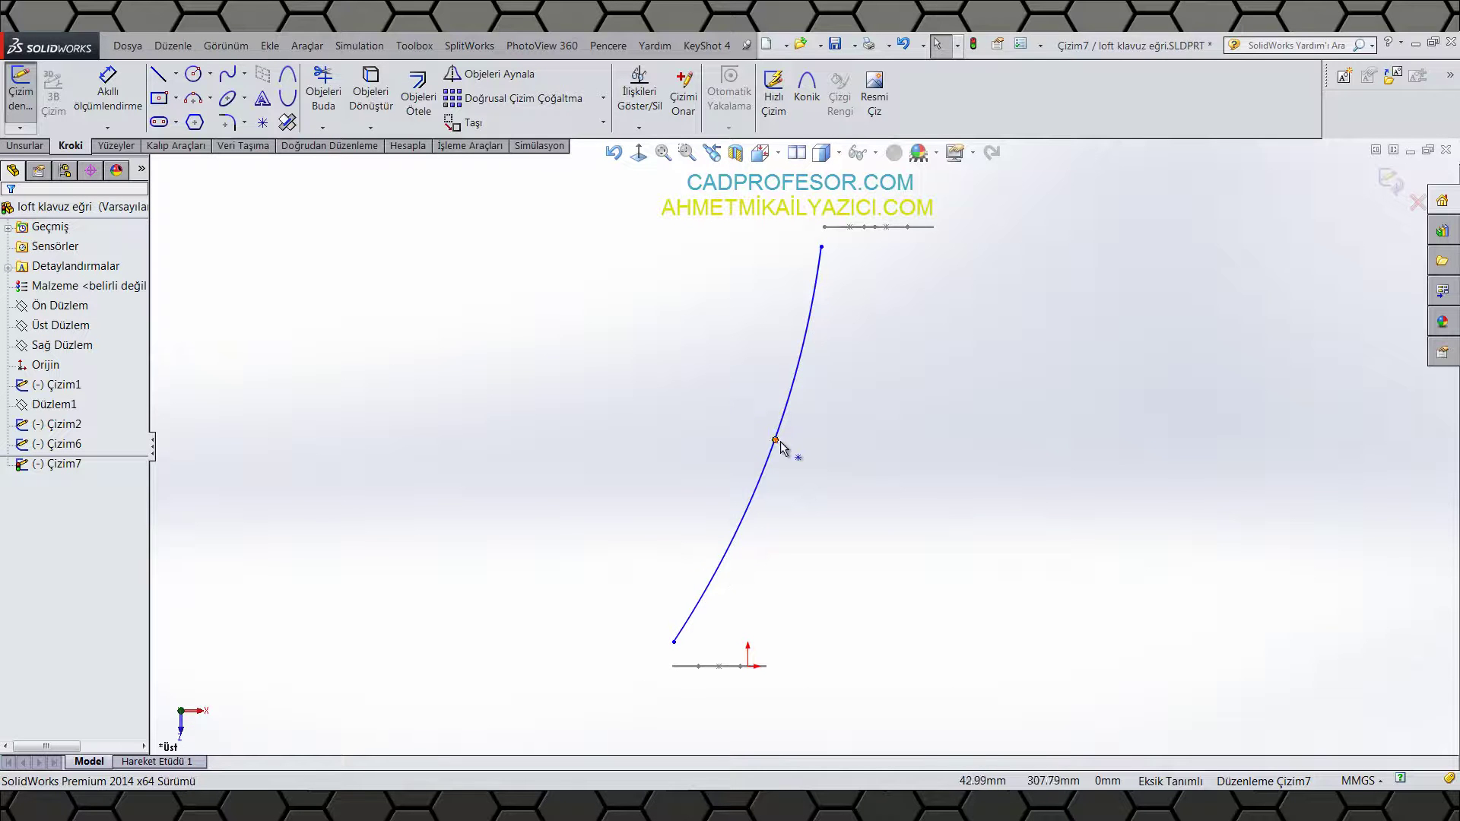
# Step: Pierce the spline's top endpoint onto arc Yay1@Çizim6, deleting the redundant coincident relation Çakışık0
pyautogui.moveTo(851, 545); pyautogui.dragTo(893, 411, button='middle')
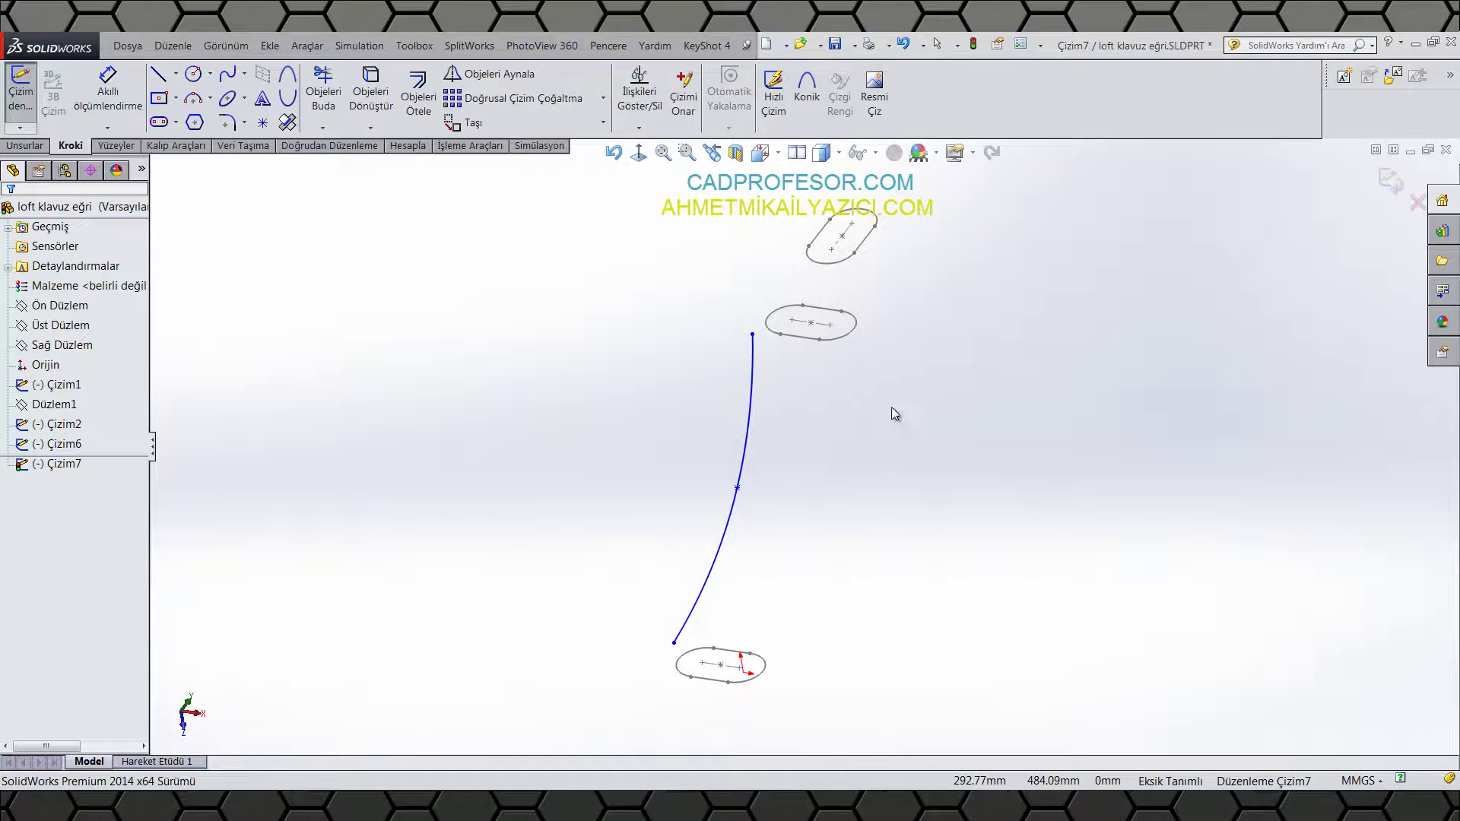
pyautogui.moveTo(783, 330); pyautogui.dragTo(766, 366, button='middle')
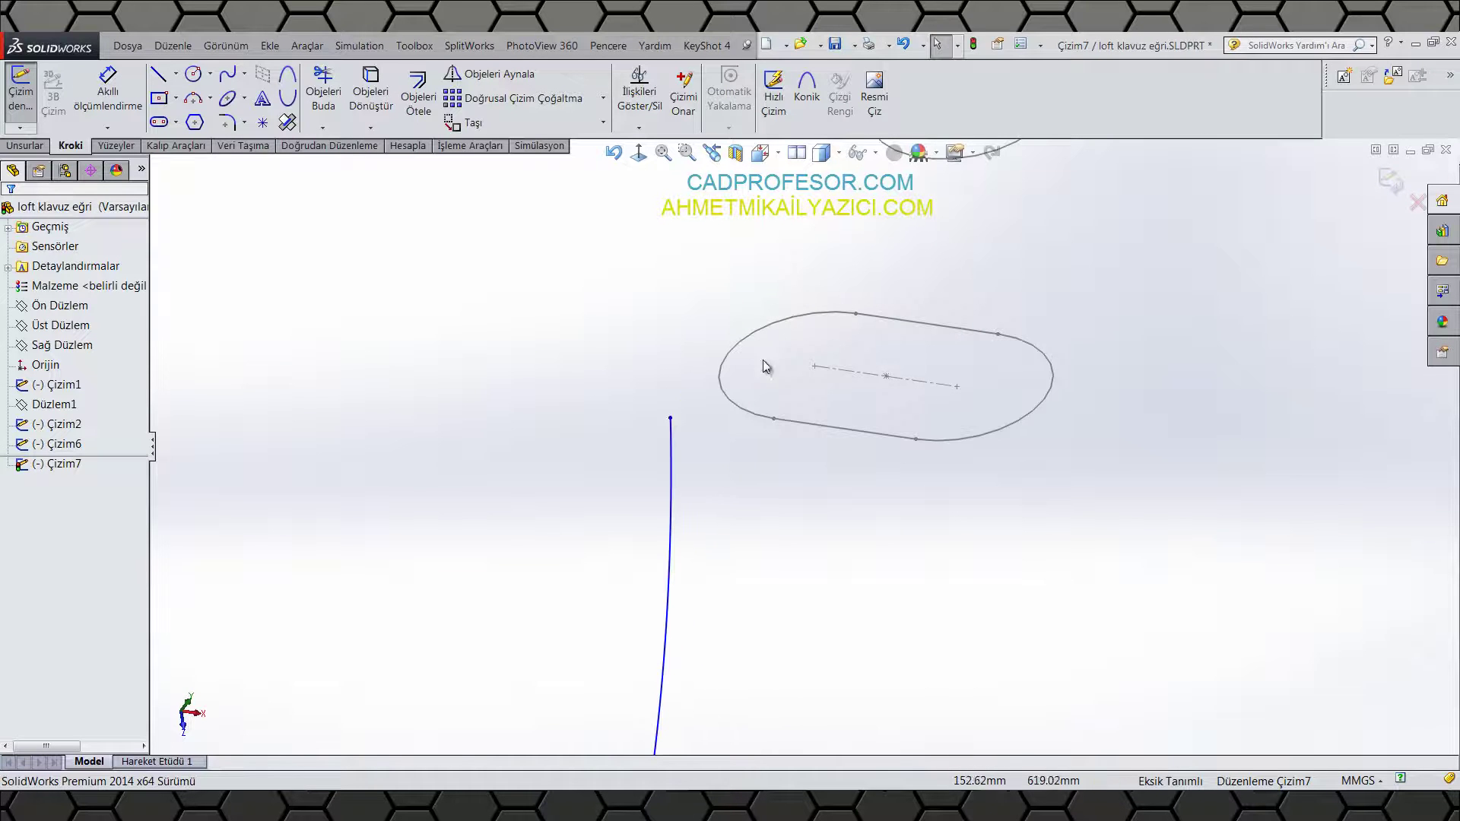
pyautogui.click(671, 418)
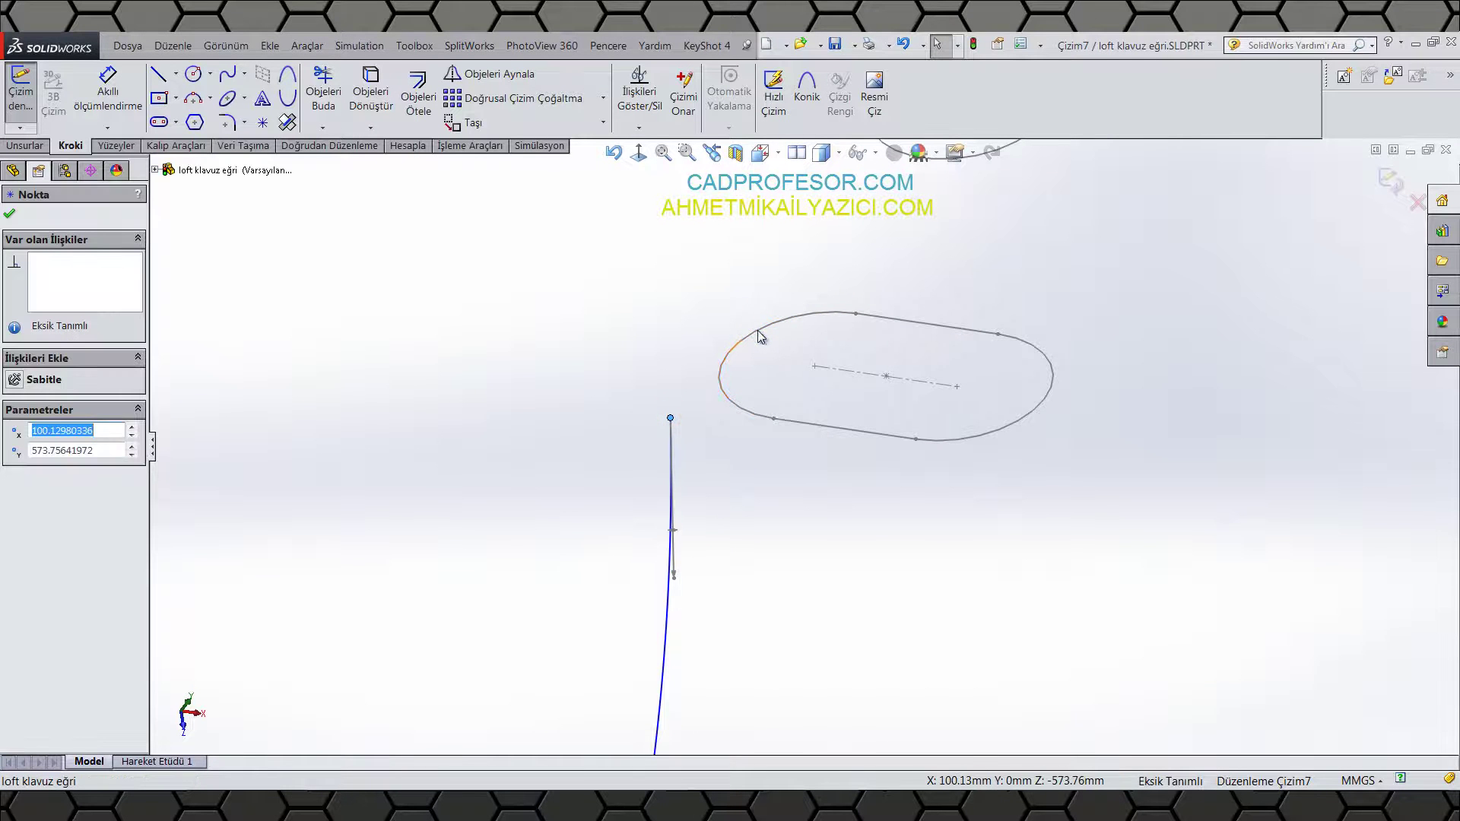
pyautogui.keyDown('ctrl'); pyautogui.click(758, 335); pyautogui.keyUp('ctrl')
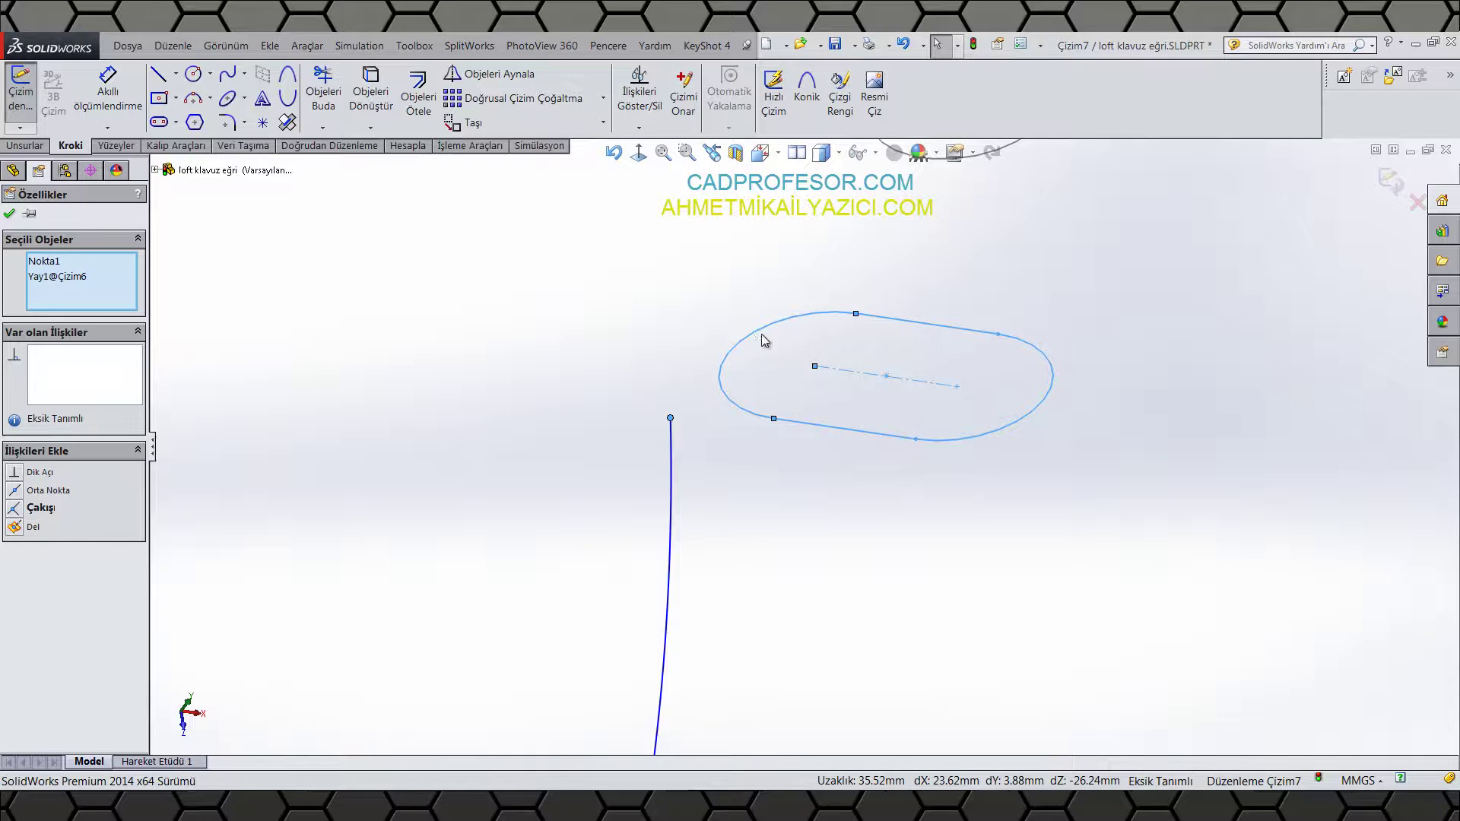
pyautogui.click(16, 533)
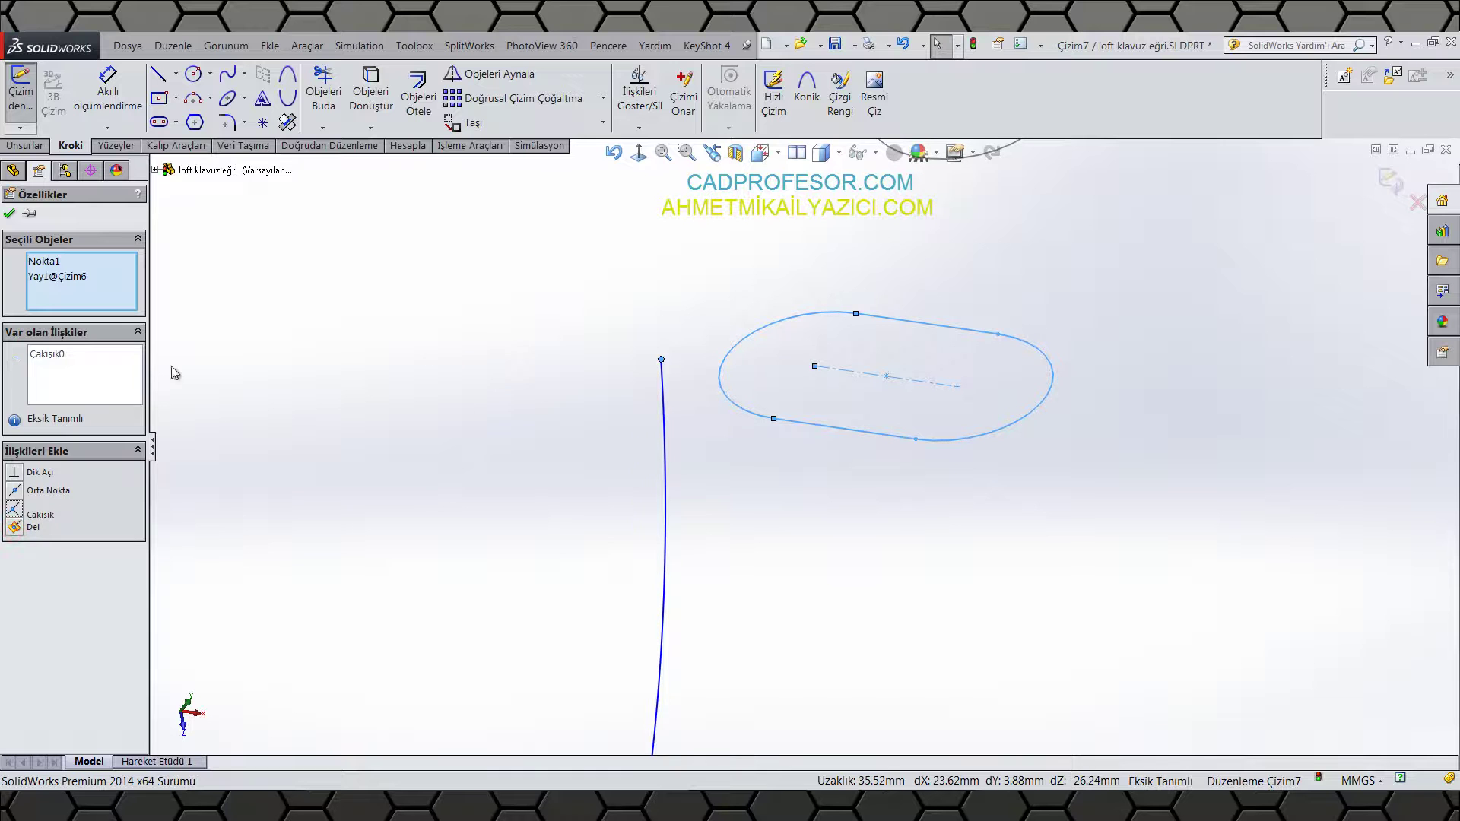
pyautogui.click(13, 533)
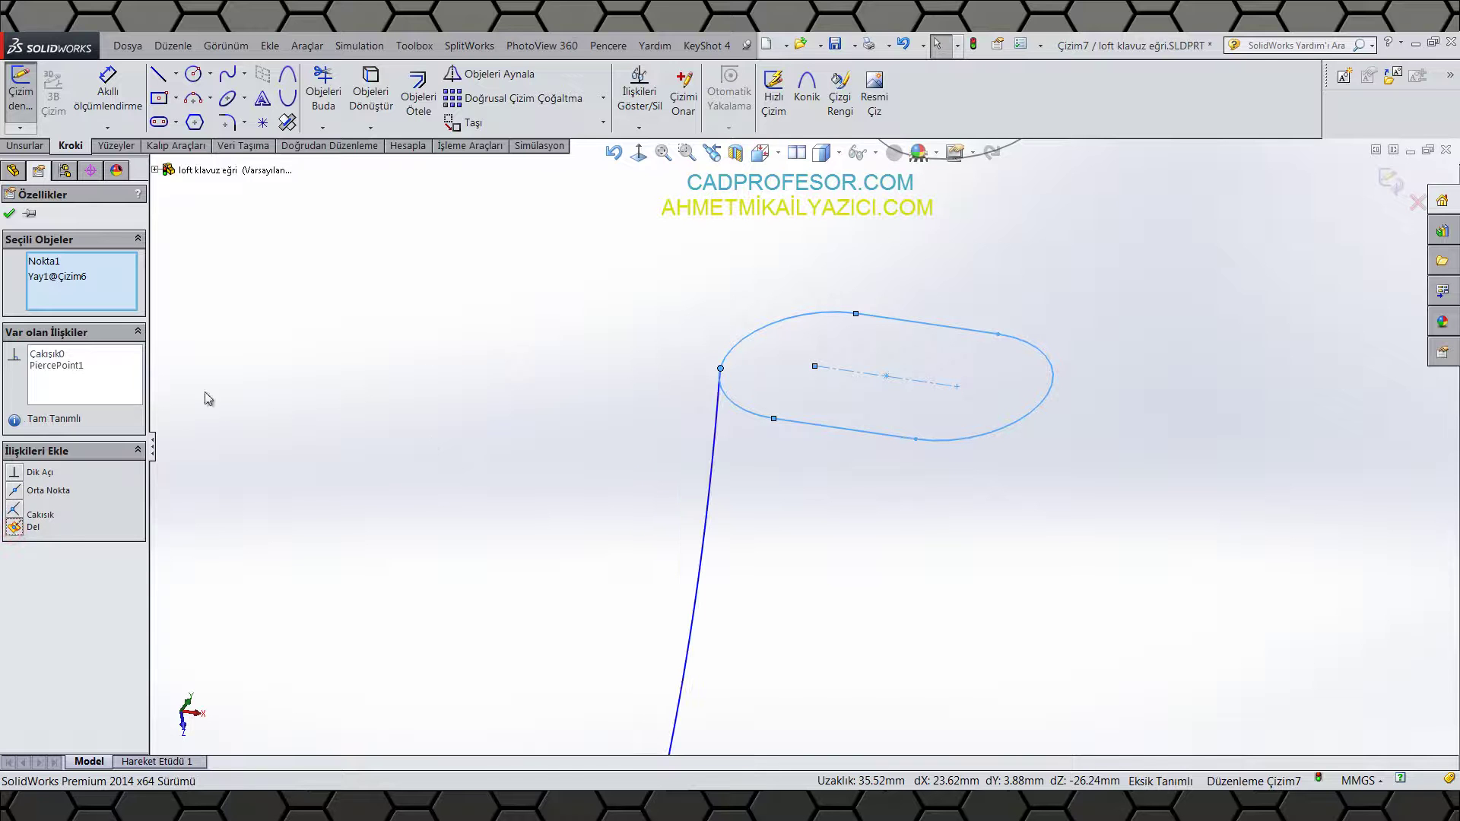
pyautogui.rightClick(57, 355)
pyautogui.click(86, 375)
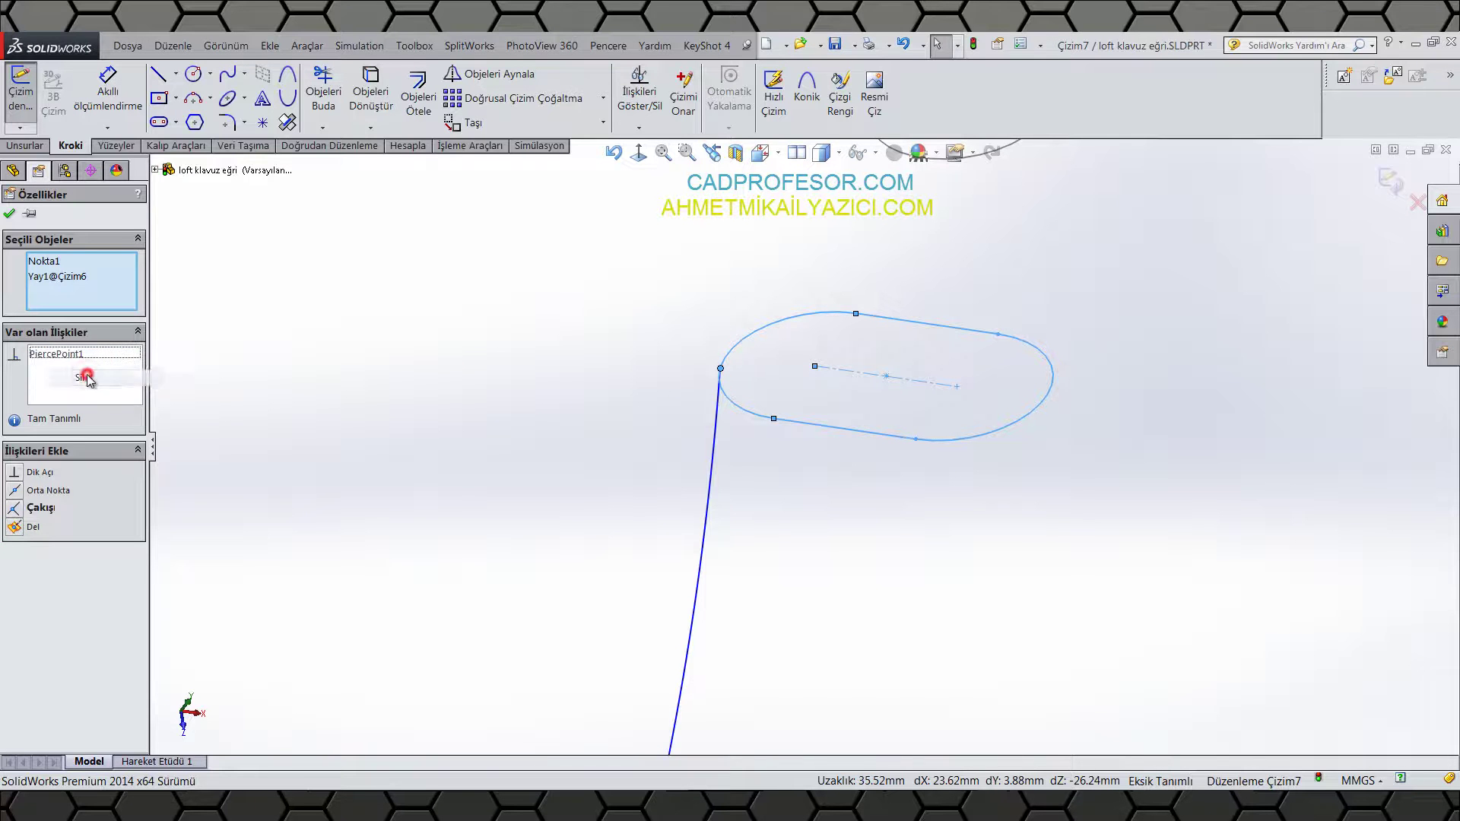
pyautogui.click(9, 213)
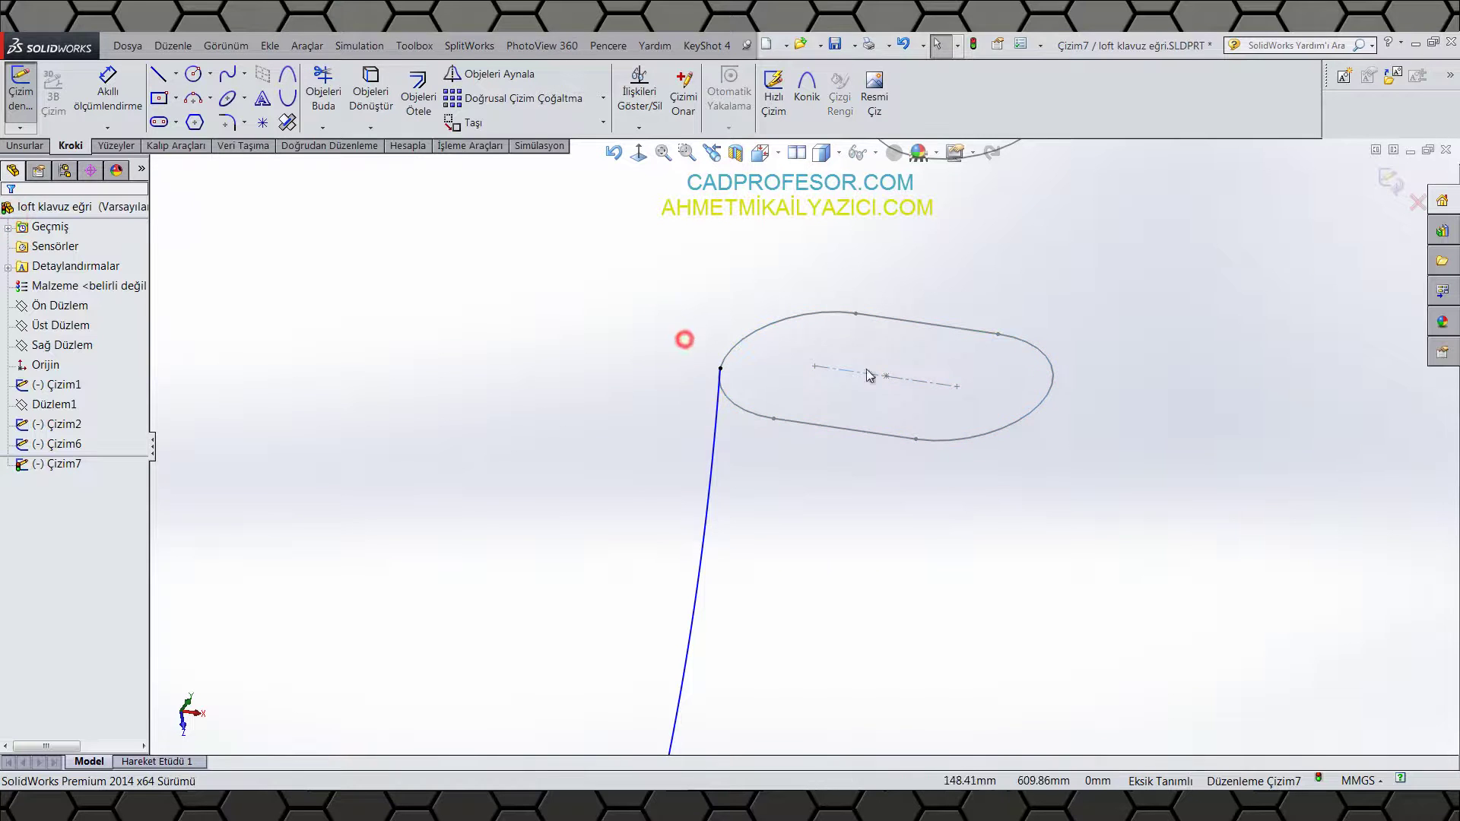
# Step: Pierce the spline's lower endpoint onto the arc of the Çizim1 slot
pyautogui.press('f')
pyautogui.scroll(-5, 785, 659)
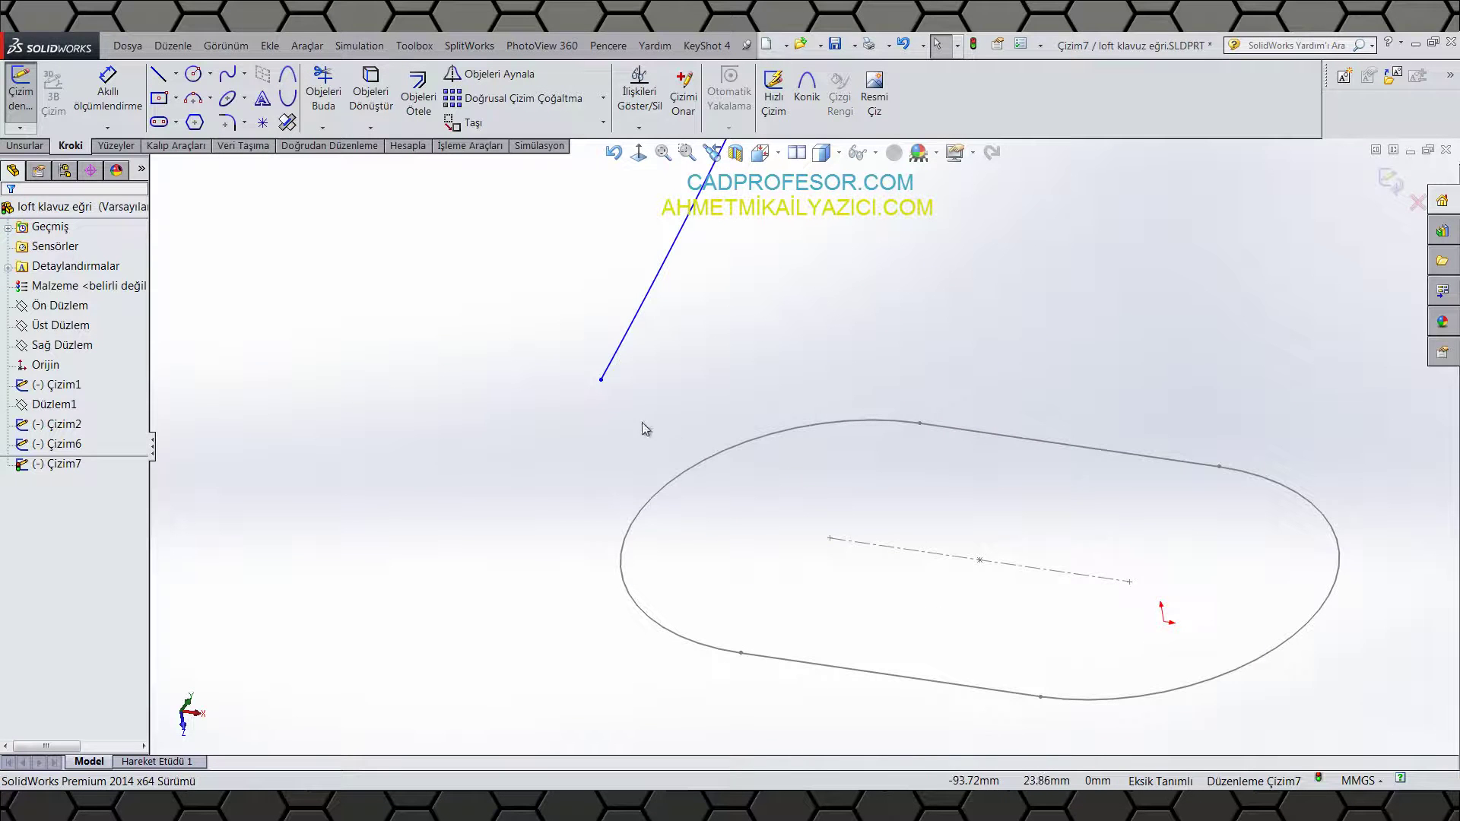
pyautogui.click(601, 380)
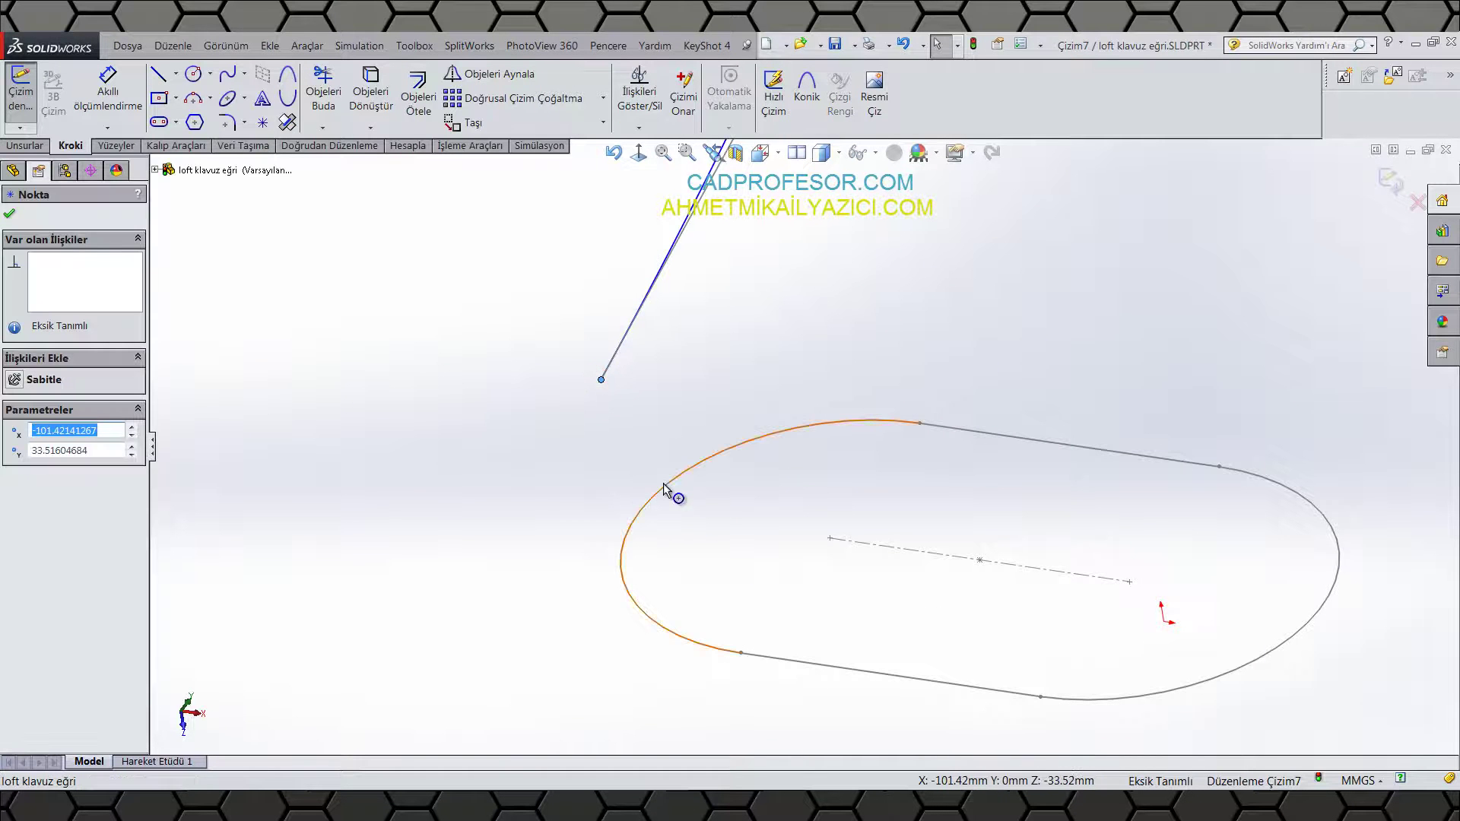
pyautogui.keyDown('ctrl'); pyautogui.click(668, 488); pyautogui.keyUp('ctrl')
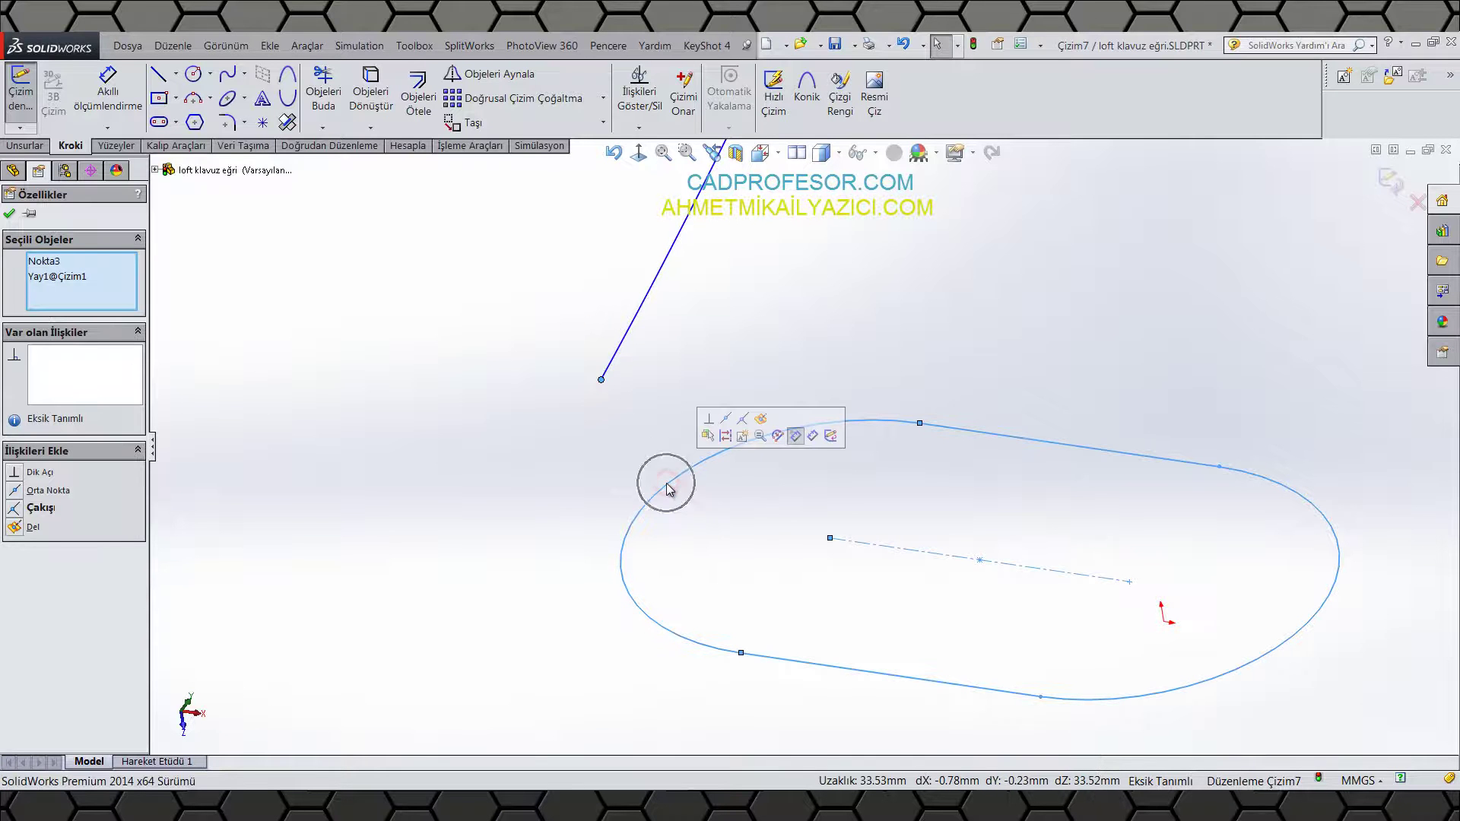
pyautogui.click(762, 421)
pyautogui.click(788, 404)
pyautogui.scroll(3, 788, 398)
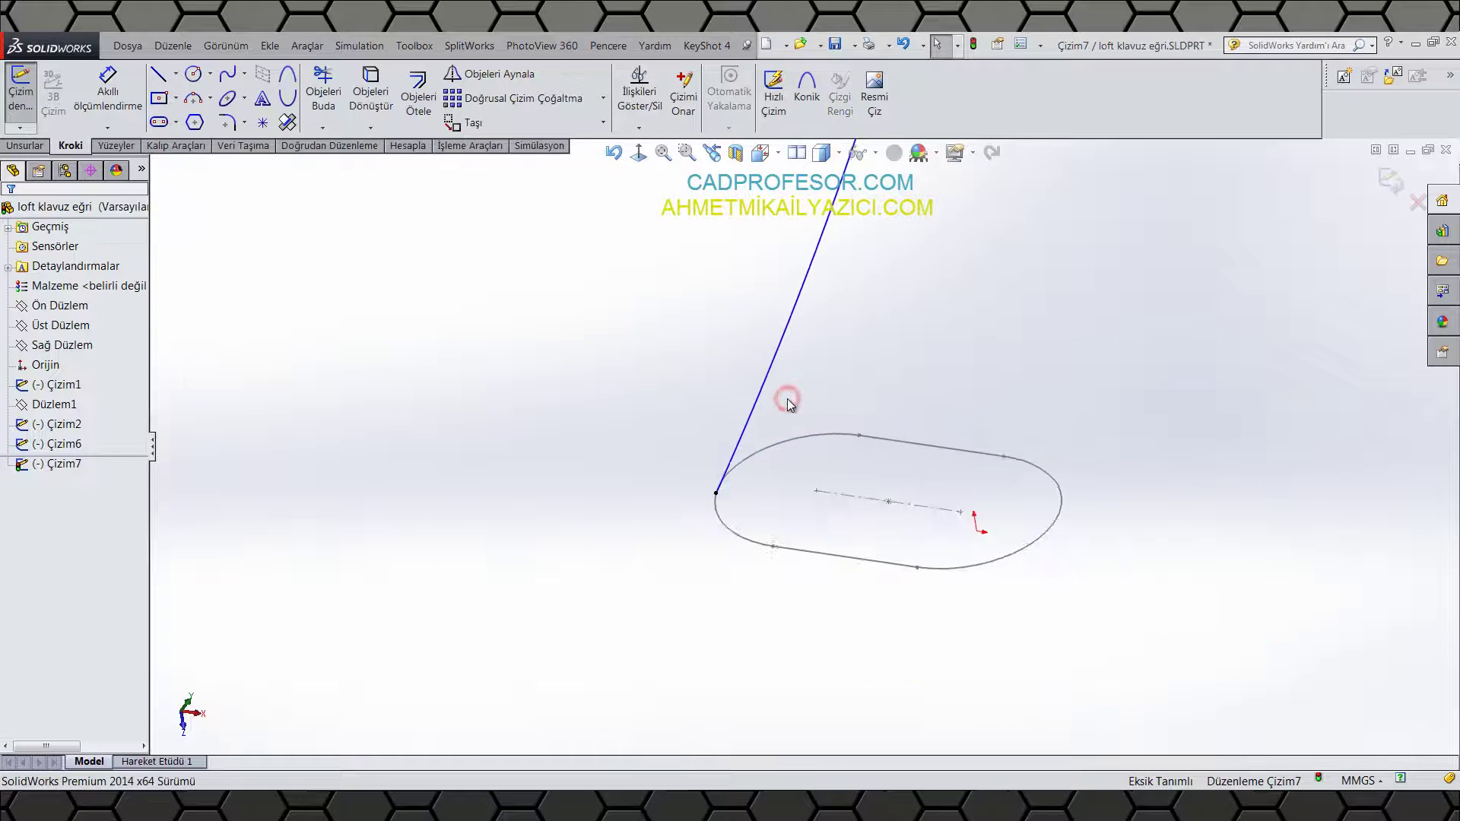
pyautogui.hotkey('ctrl', '5')
# Step: Reshape the first guide spline by dragging one of its points, back in Top view
pyautogui.click(768, 439)
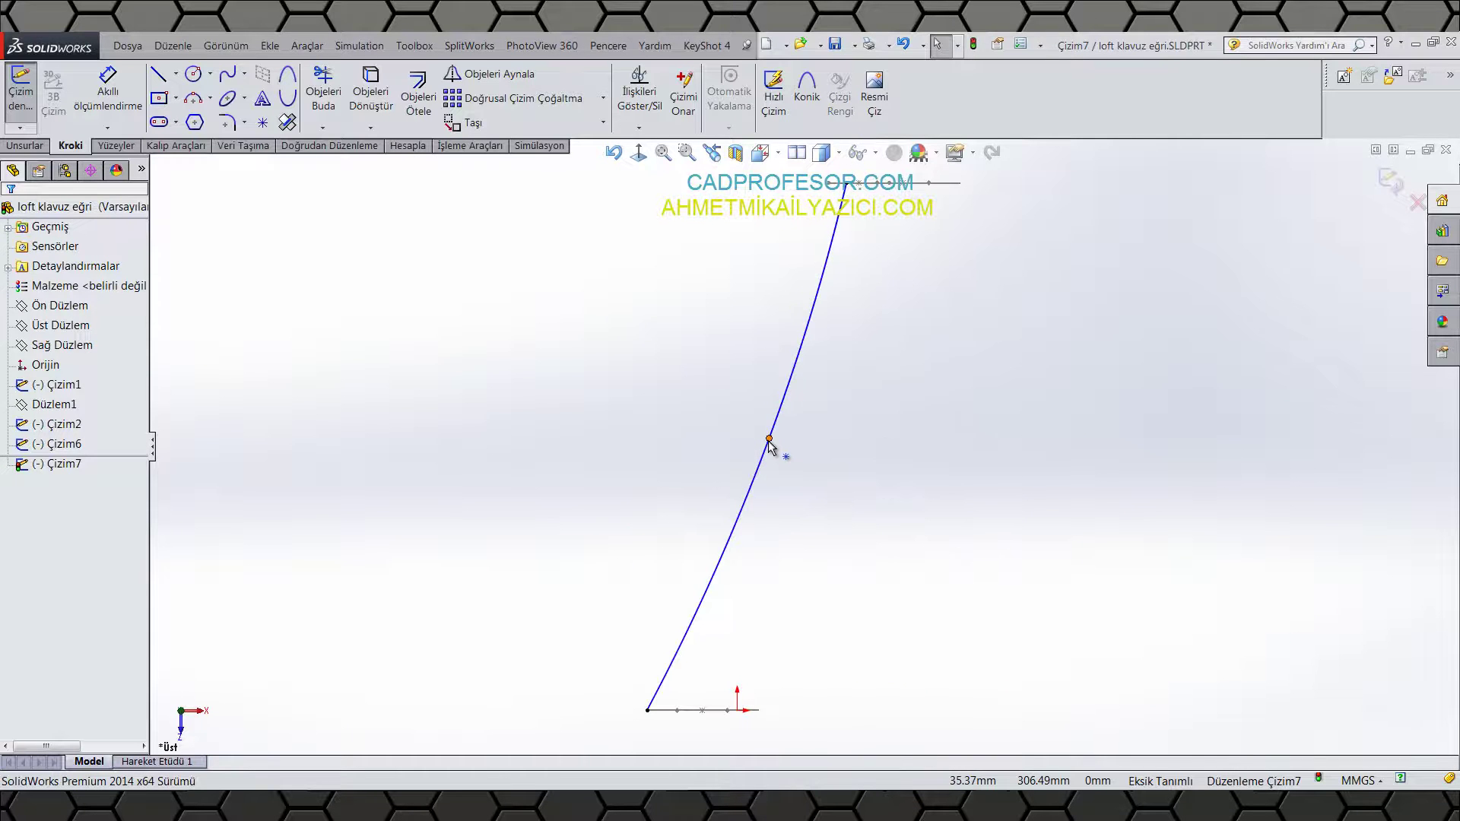
pyautogui.moveTo(694, 318); pyautogui.dragTo(756, 444)
pyautogui.click(626, 408)
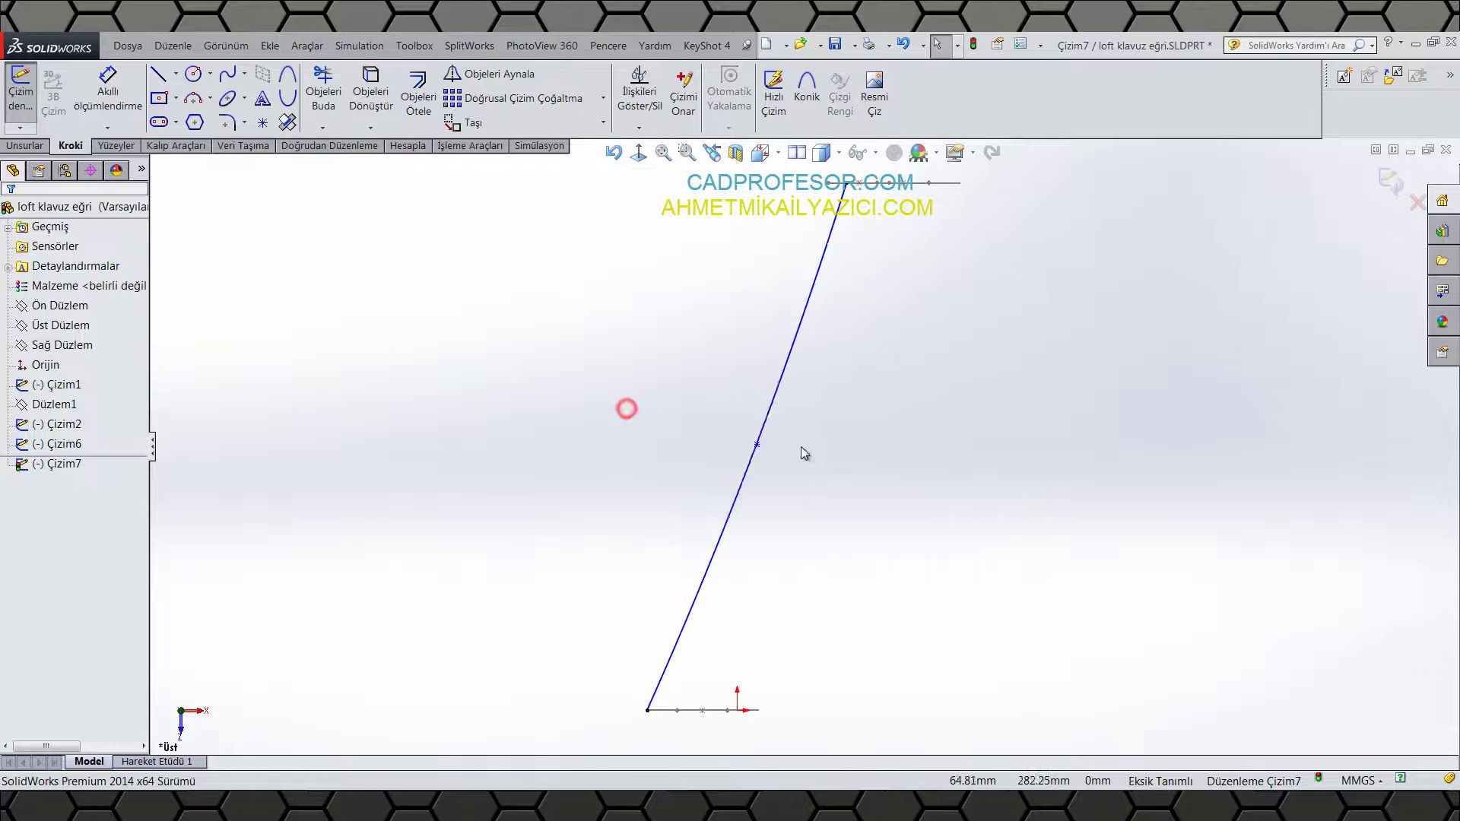
pyautogui.moveTo(626, 407); pyautogui.dragTo(832, 463, button='middle')
pyautogui.hotkey('ctrl', '5')
# Step: Draw a second three-point spline from near the top slot down to the bottom slot
pyautogui.click(228, 73)
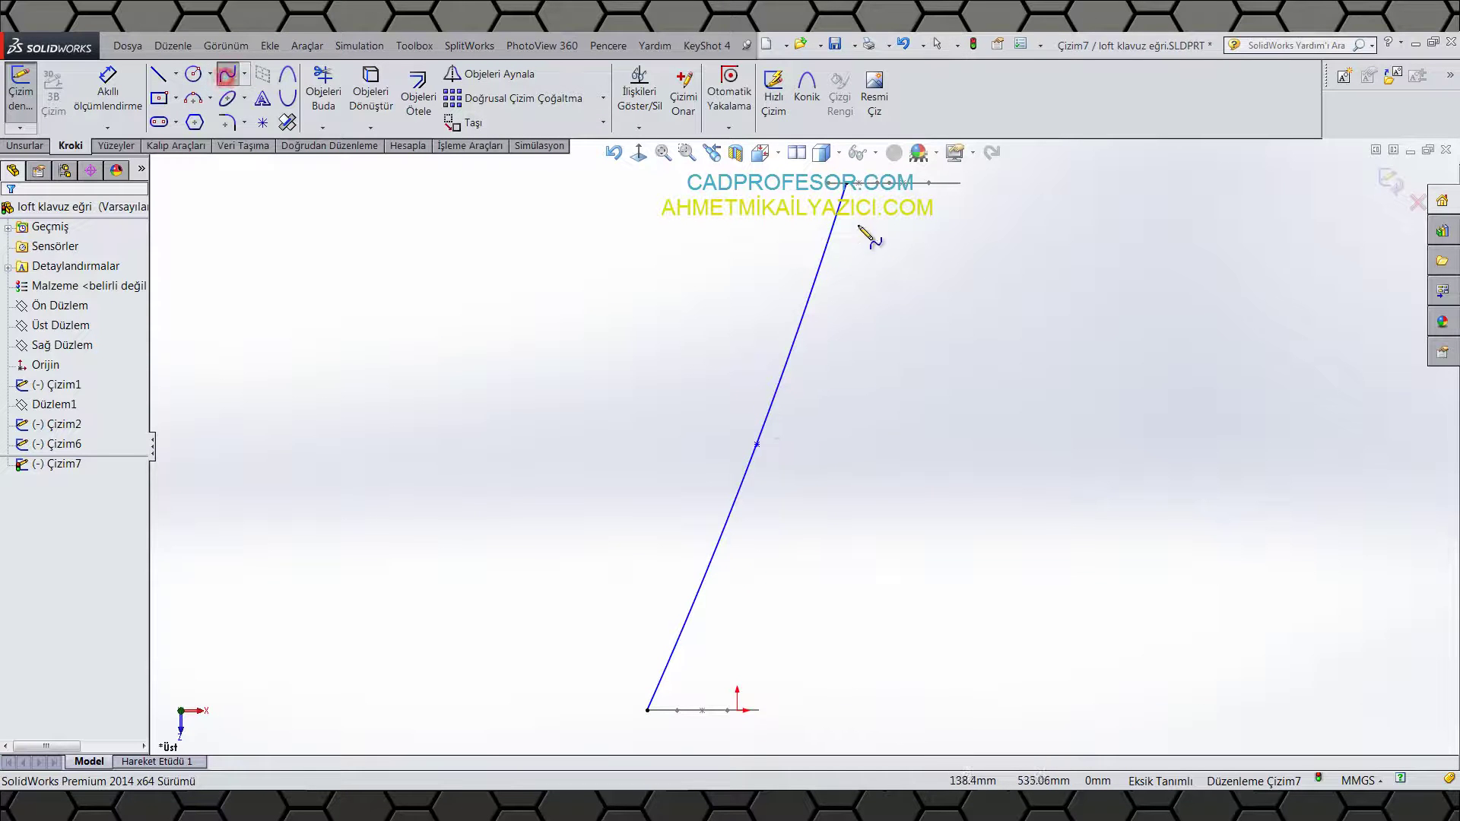
pyautogui.click(959, 197)
pyautogui.click(853, 483)
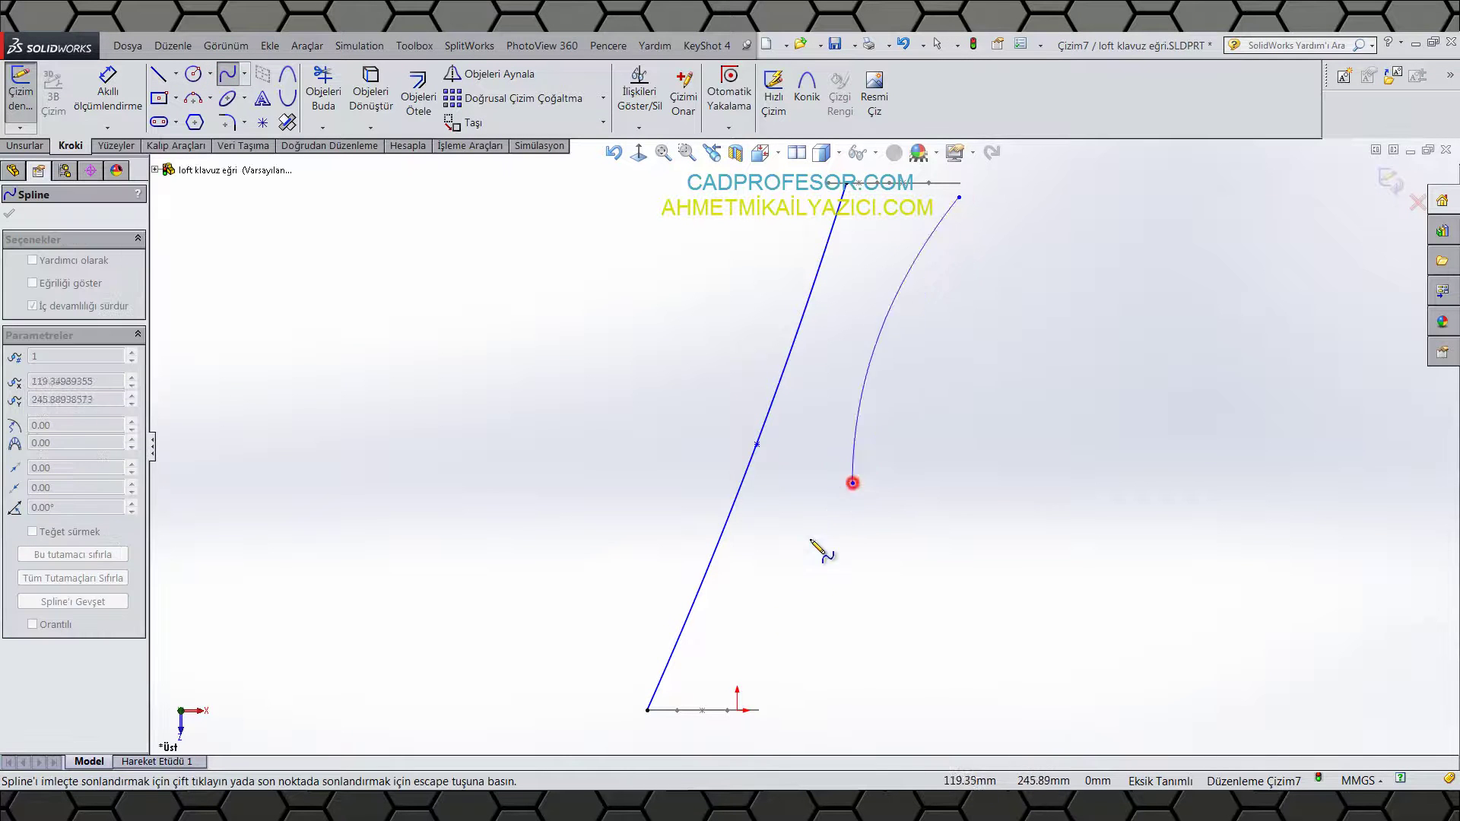
pyautogui.click(756, 698)
pyautogui.press('Escape')
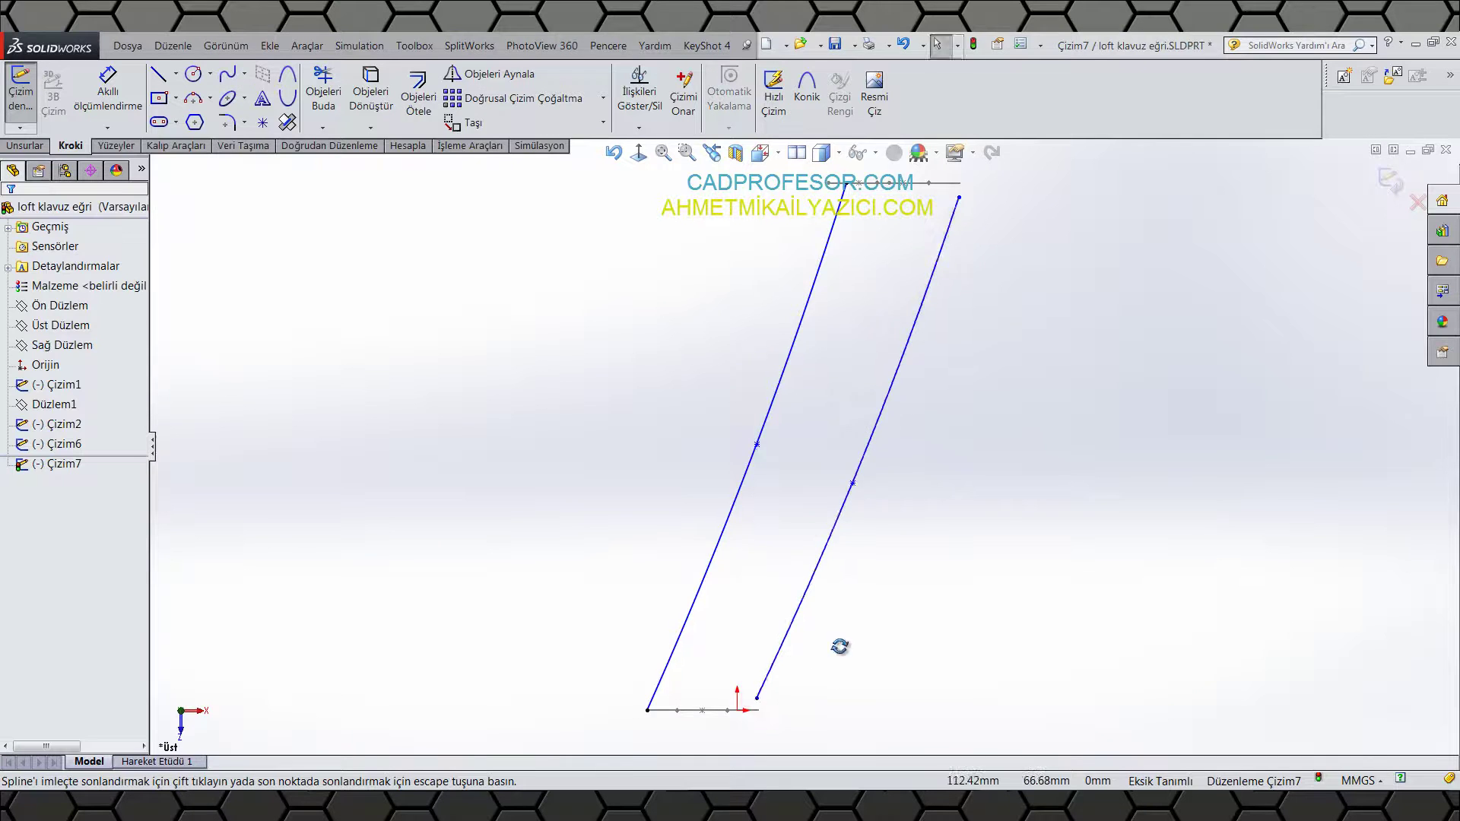
pyautogui.moveTo(841, 642); pyautogui.dragTo(1012, 343, button='middle')
pyautogui.scroll(-5, 1012, 343)
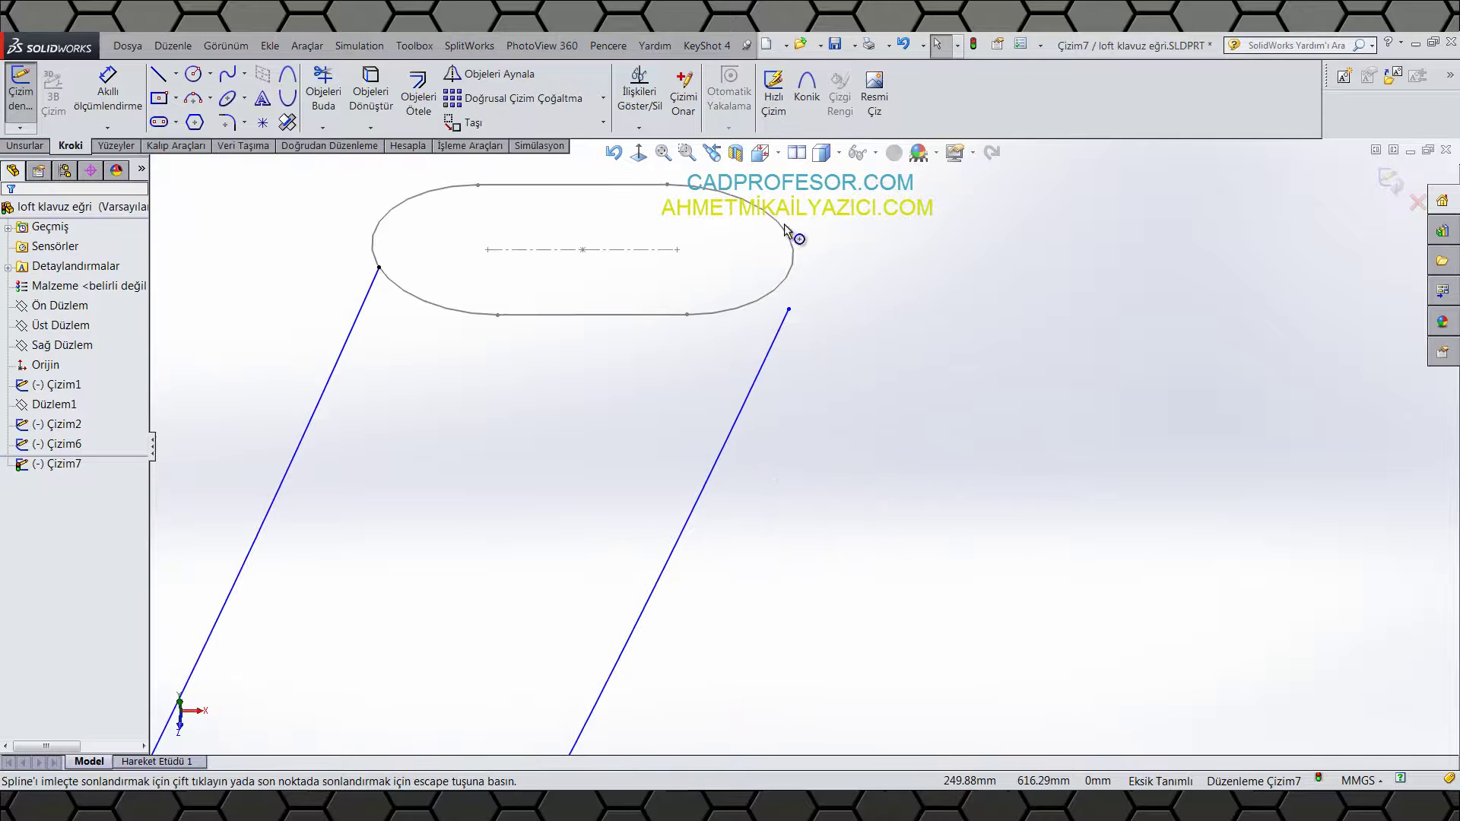
# Step: Attach the second spline's ends to the slot arcs, using a coincident relation instead of pierce at the bottom
pyautogui.click(791, 312)
pyautogui.keyDown('ctrl'); pyautogui.click(793, 283); pyautogui.keyUp('ctrl')
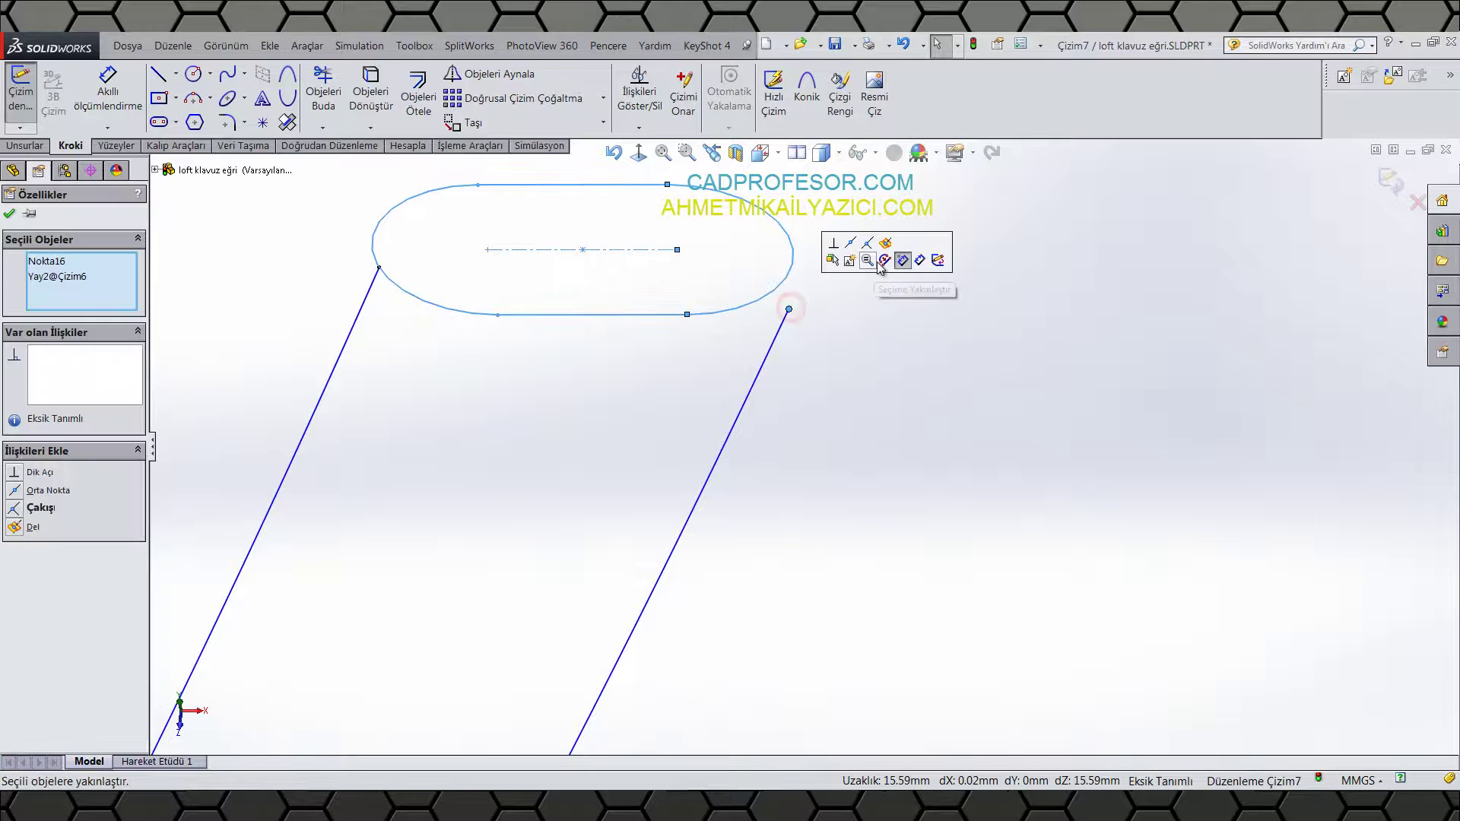
pyautogui.click(886, 244)
pyautogui.scroll(3, 874, 359)
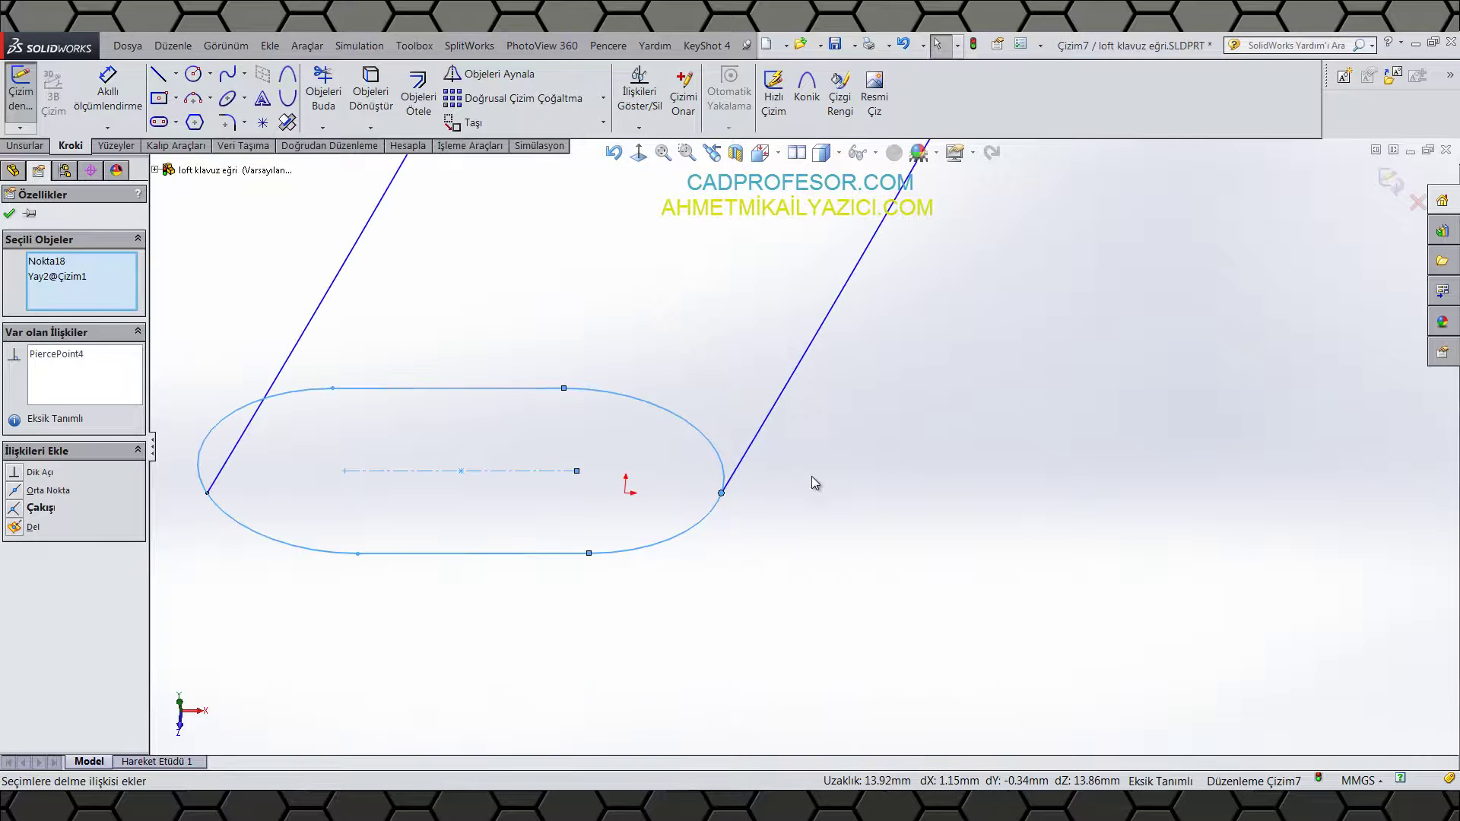
pyautogui.hotkey('ctrl', 'z')
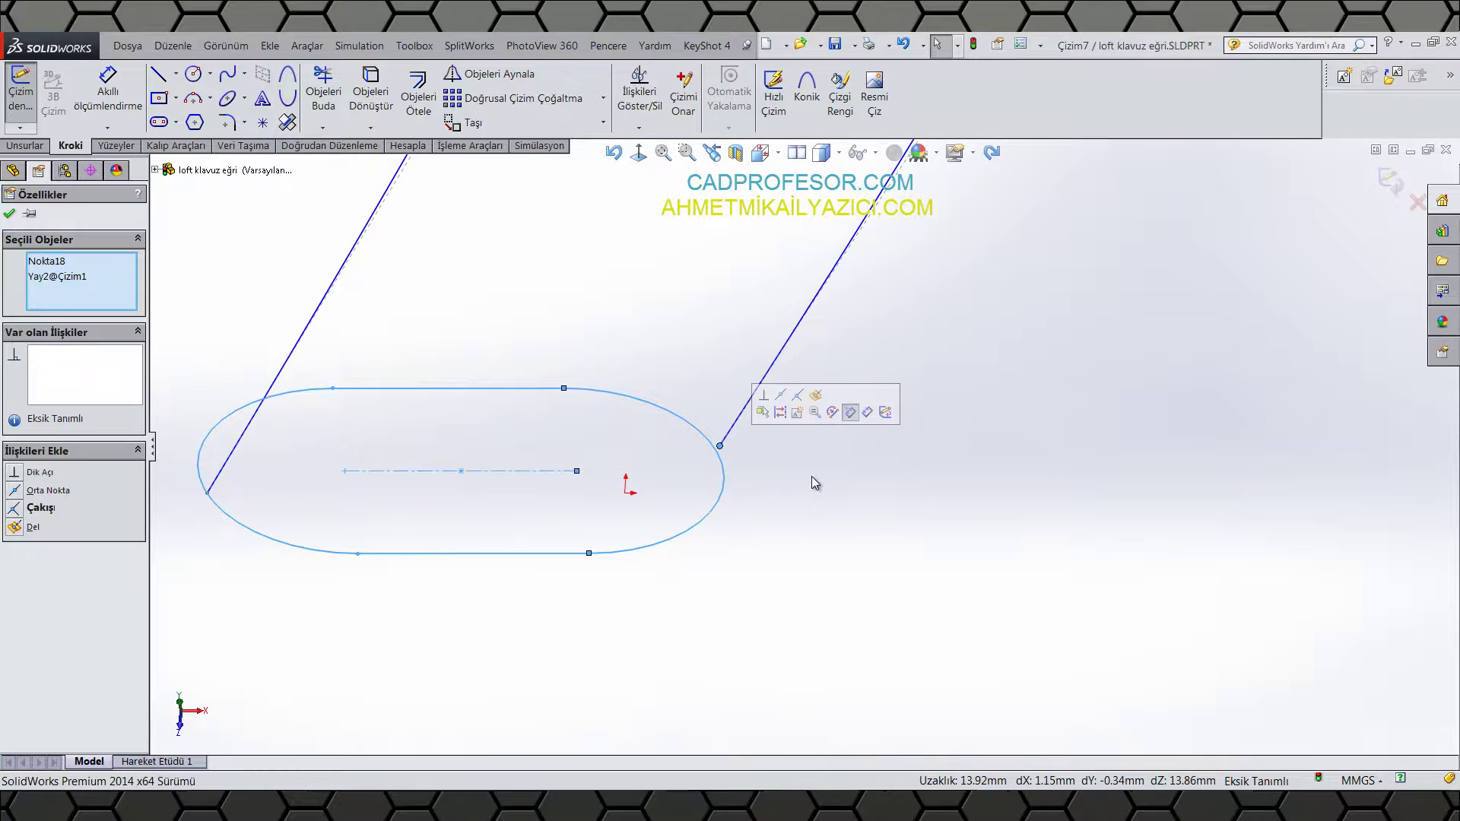
pyautogui.click(796, 399)
pyautogui.click(813, 516)
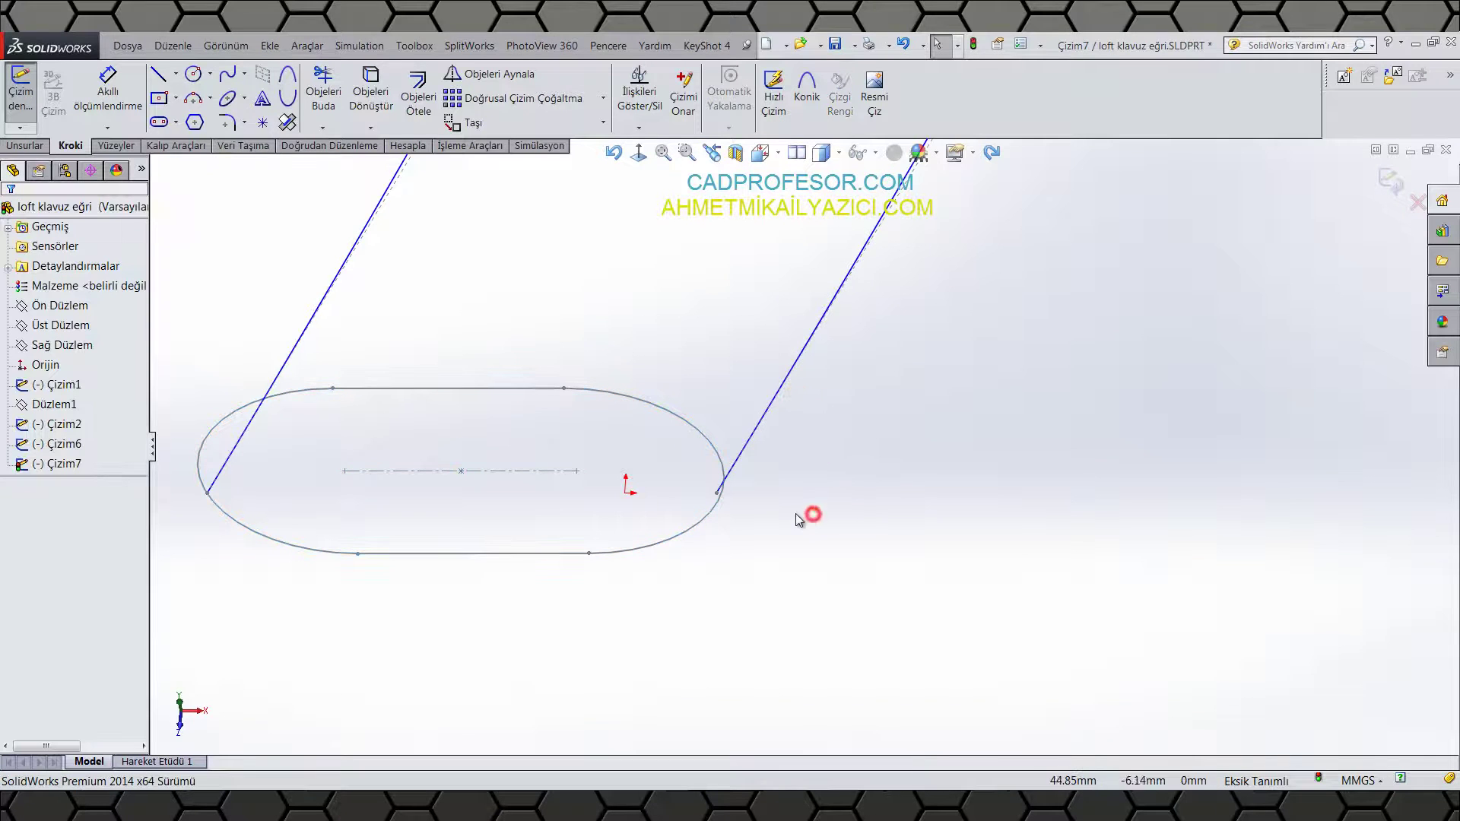
pyautogui.hotkey('ctrl', '5')
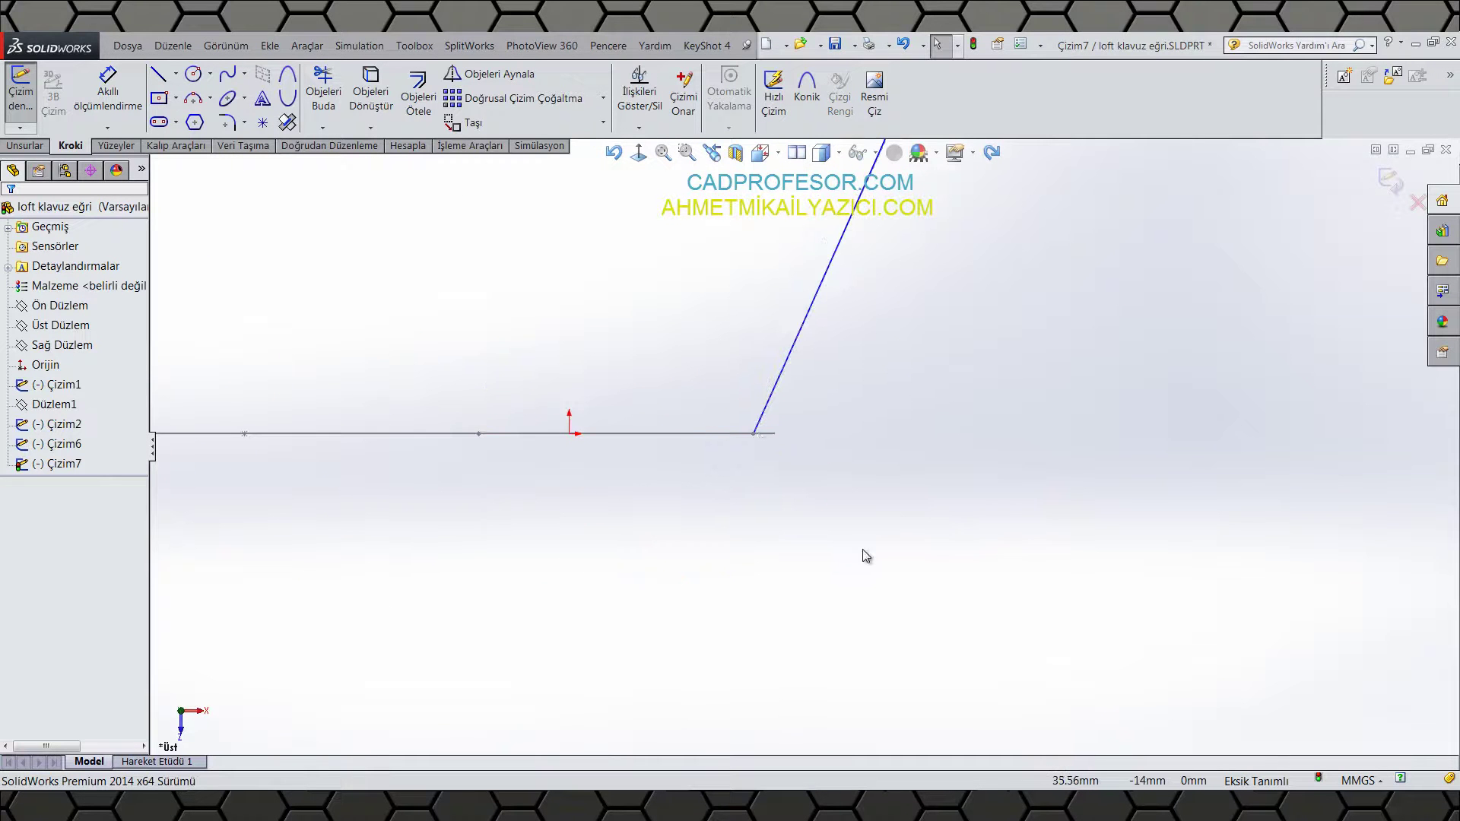
pyautogui.moveTo(864, 556)
pyautogui.mouseDown(button='middle')
pyautogui.moveTo(848, 352)
pyautogui.moveTo(769, 414)
pyautogui.moveTo(768, 510)
pyautogui.moveTo(751, 522)
pyautogui.mouseUp(button='middle')
pyautogui.scroll(5, 782, 496)
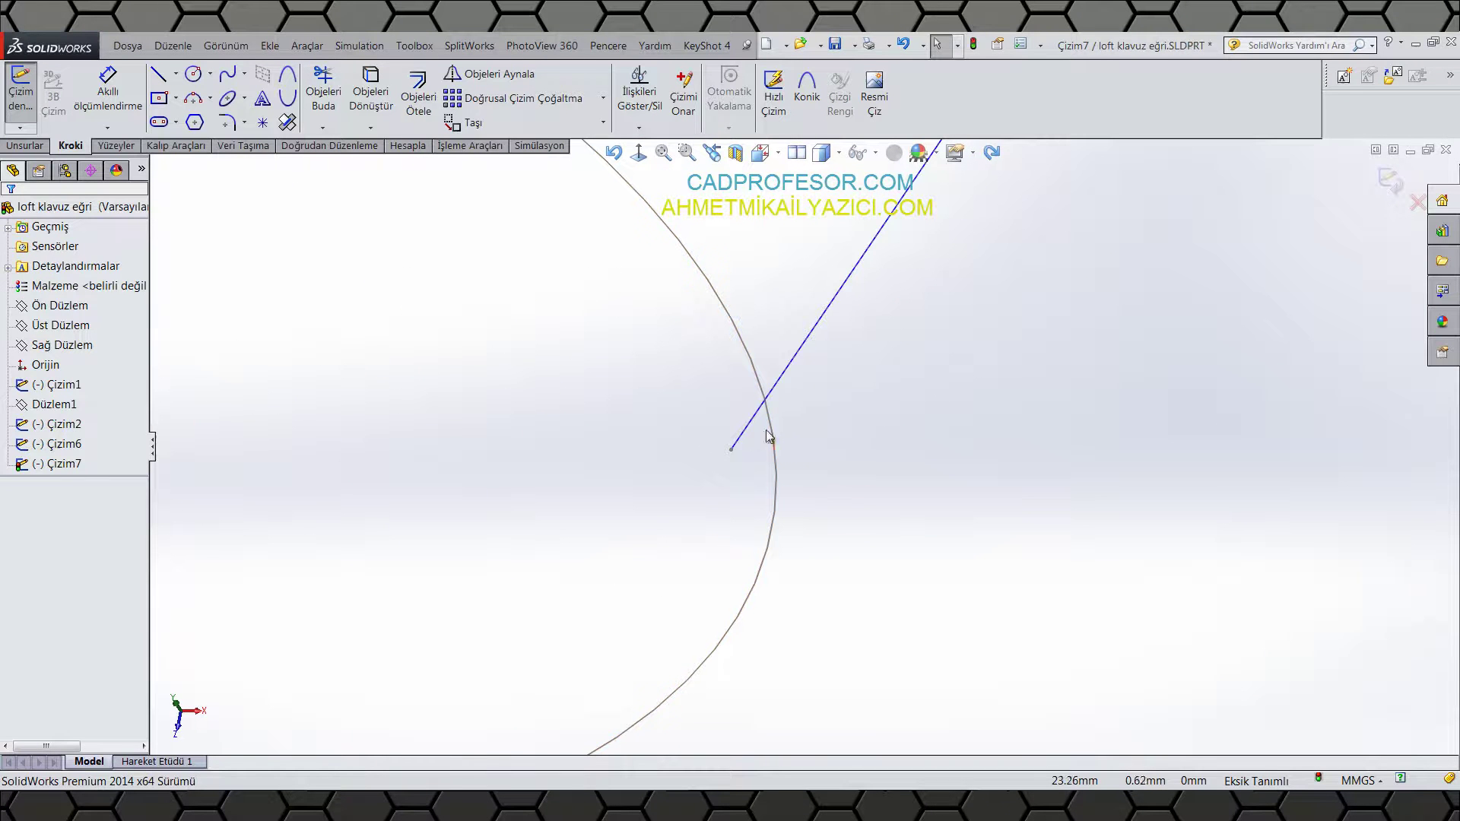
# Step: Replace the guide line end's old coincident relation with a coincident to the slot arc
pyautogui.click(731, 448)
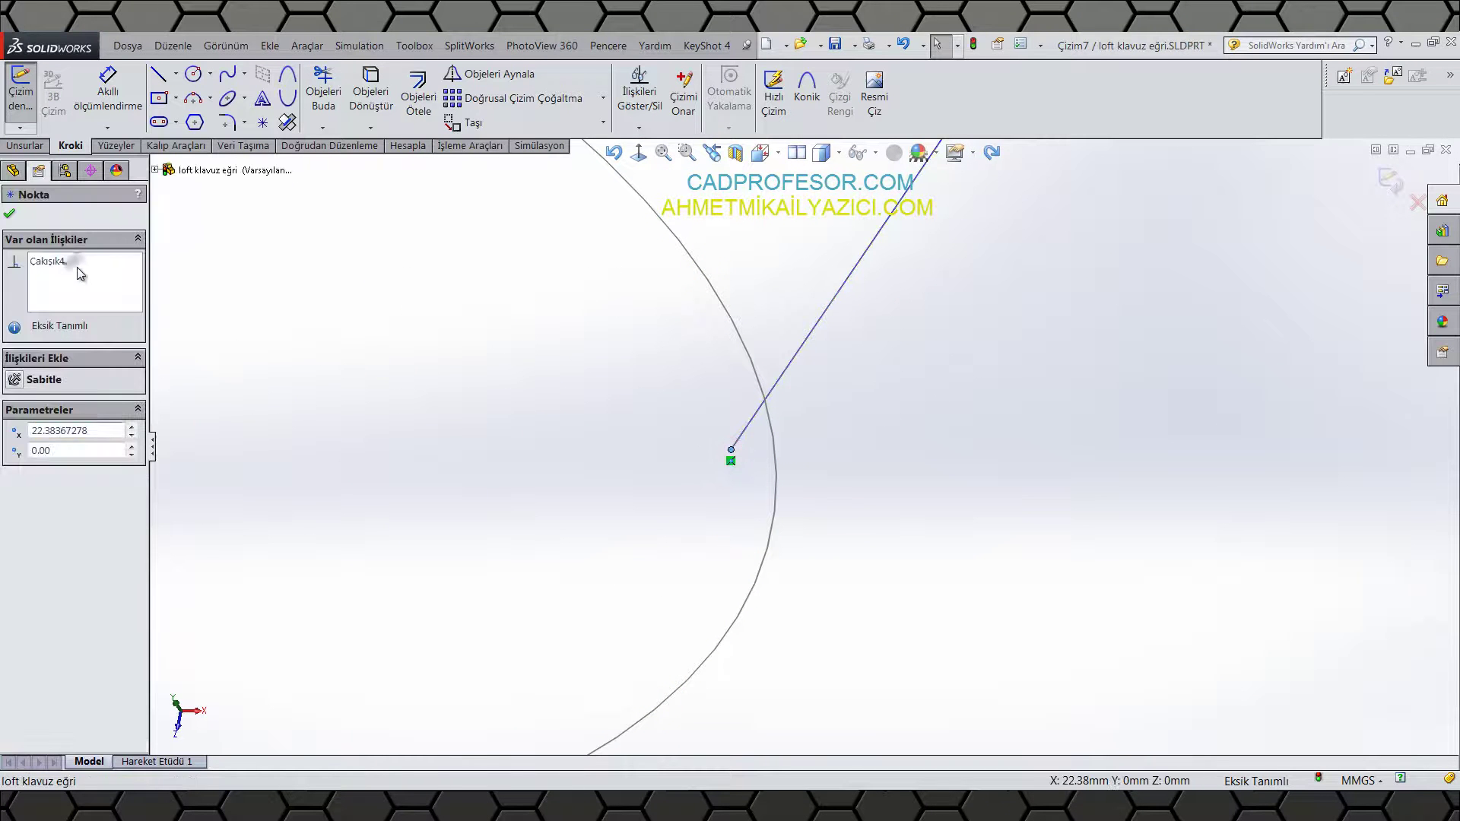
pyautogui.rightClick(81, 274)
pyautogui.click(99, 283)
pyautogui.press('Escape')
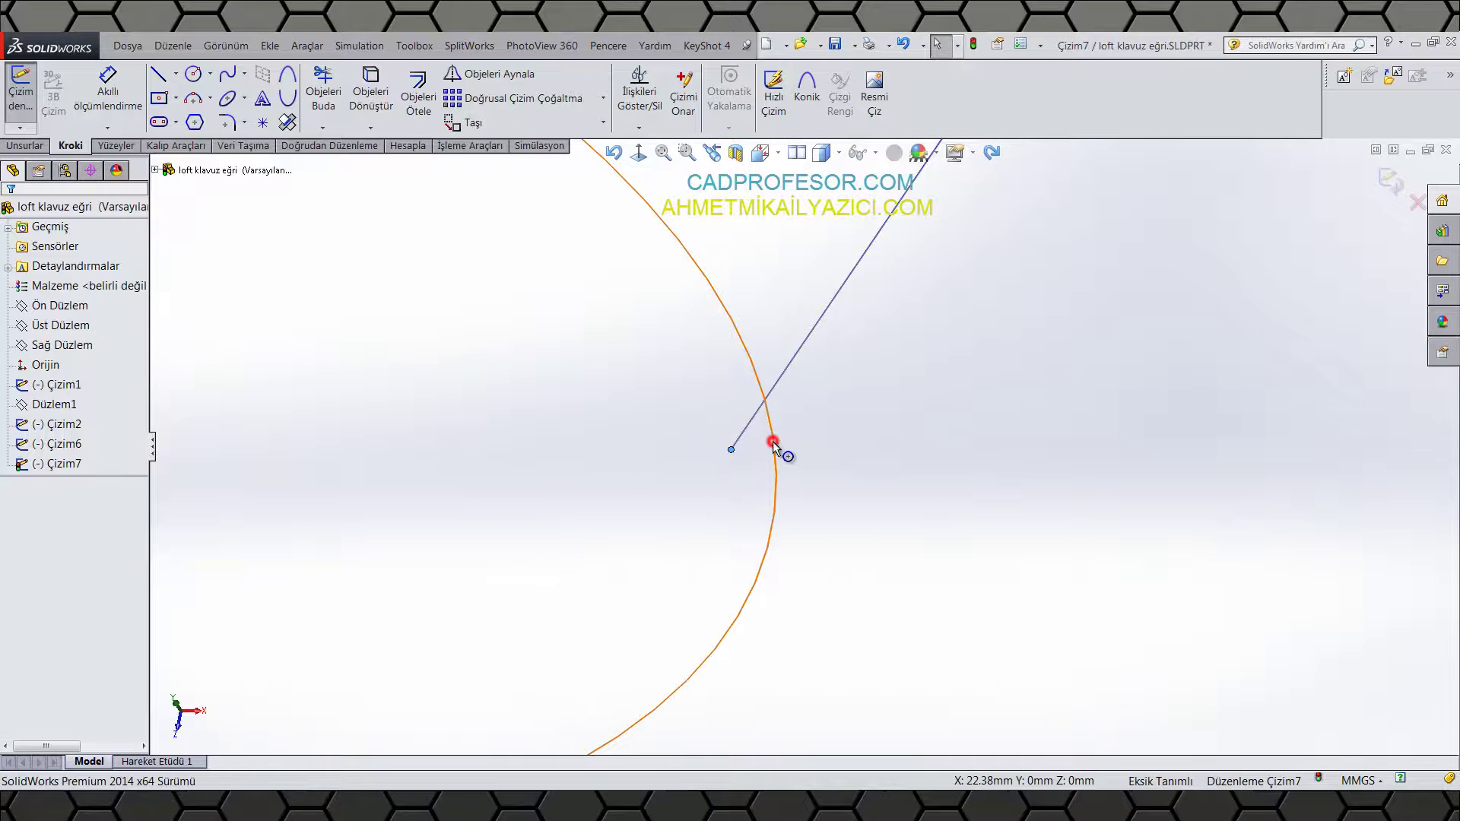
pyautogui.click(773, 442)
pyautogui.click(862, 376)
pyautogui.click(888, 460)
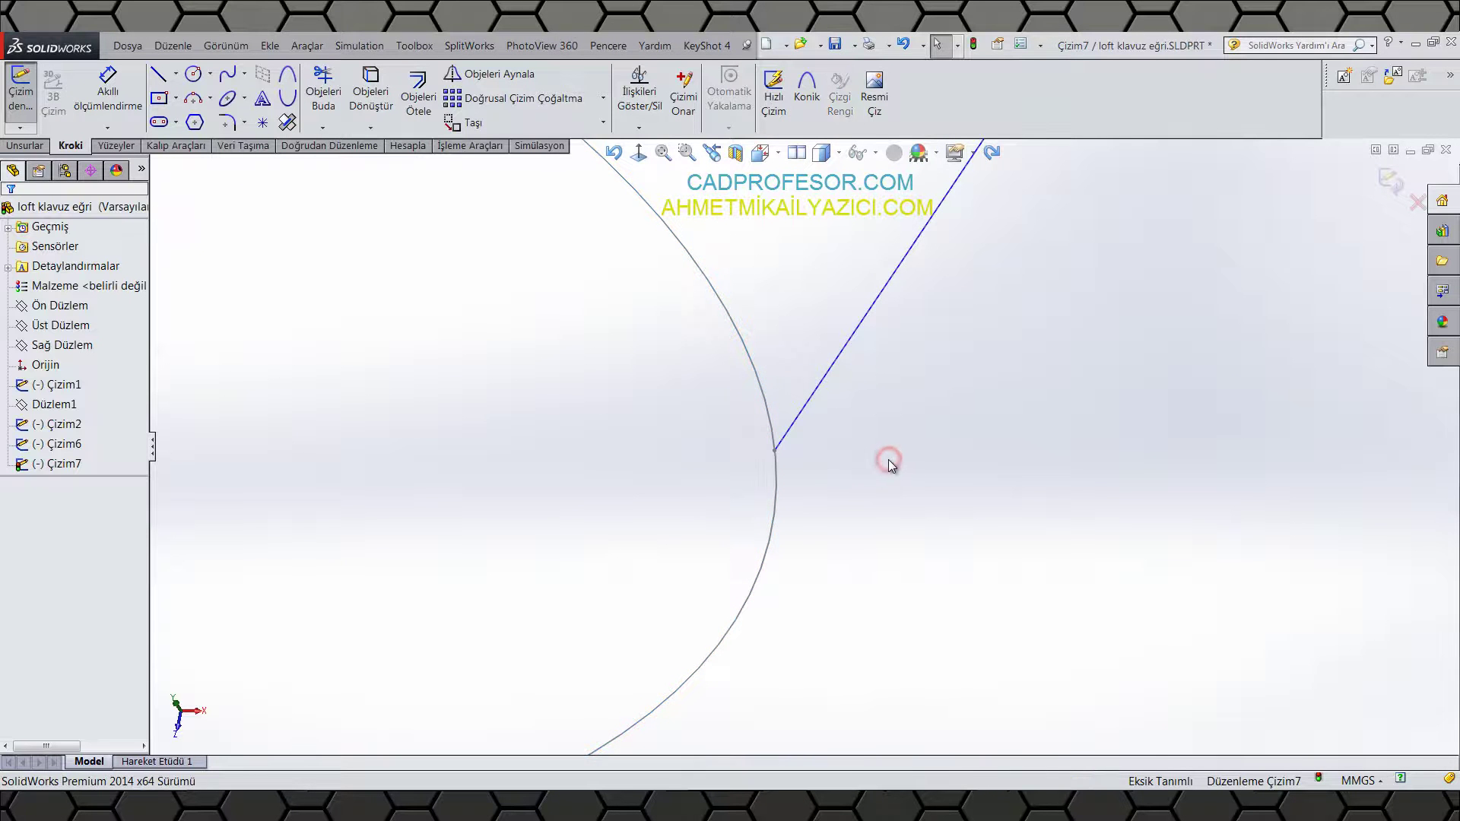
pyautogui.press('f')
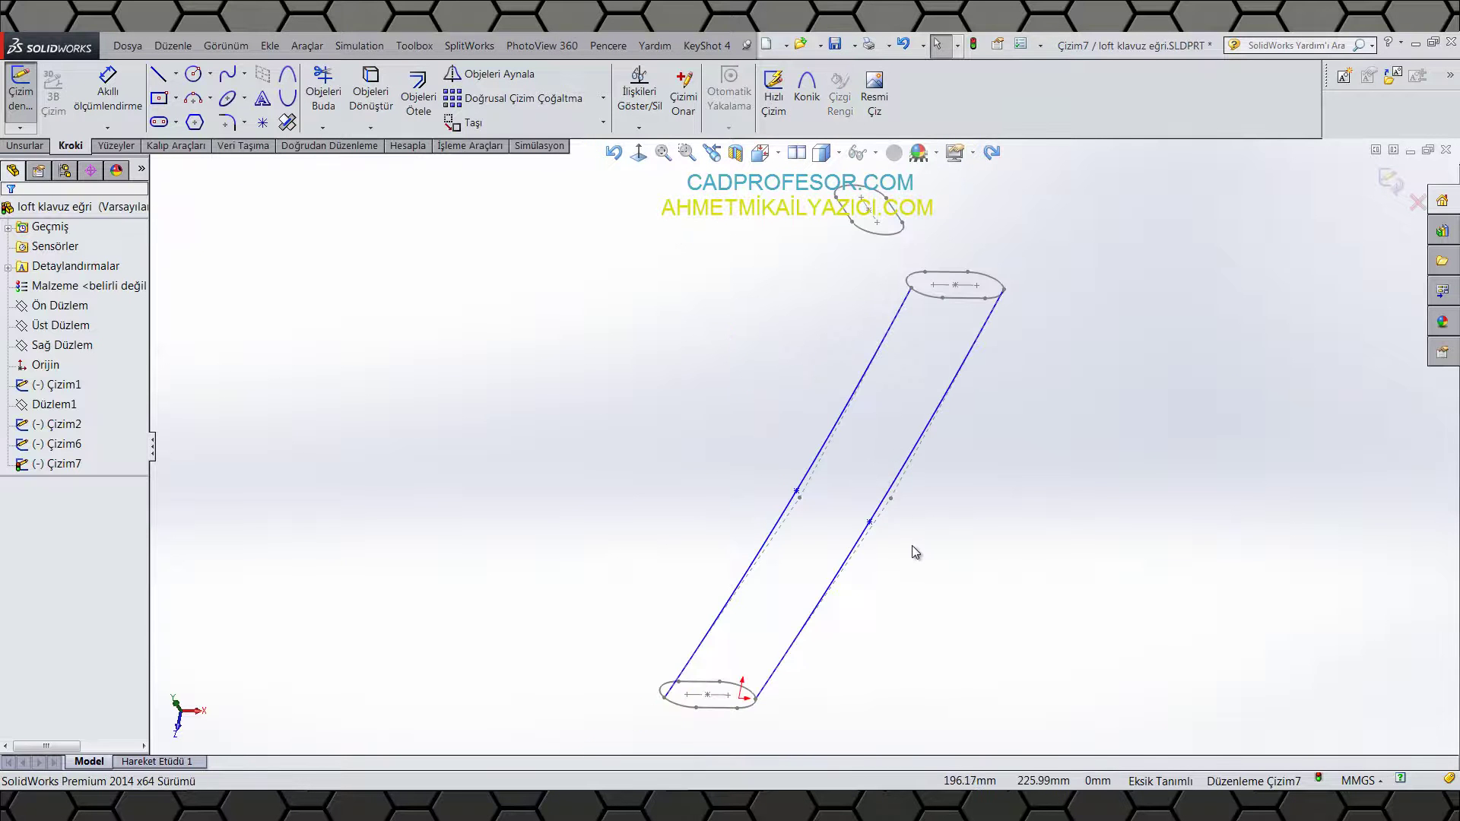
pyautogui.hotkey('ctrl', '5')
# Step: Drag spline points in Top view to bend both guides into S-curves, then exit the sketch
pyautogui.moveTo(853, 485); pyautogui.dragTo(940, 432)
pyautogui.click(758, 447)
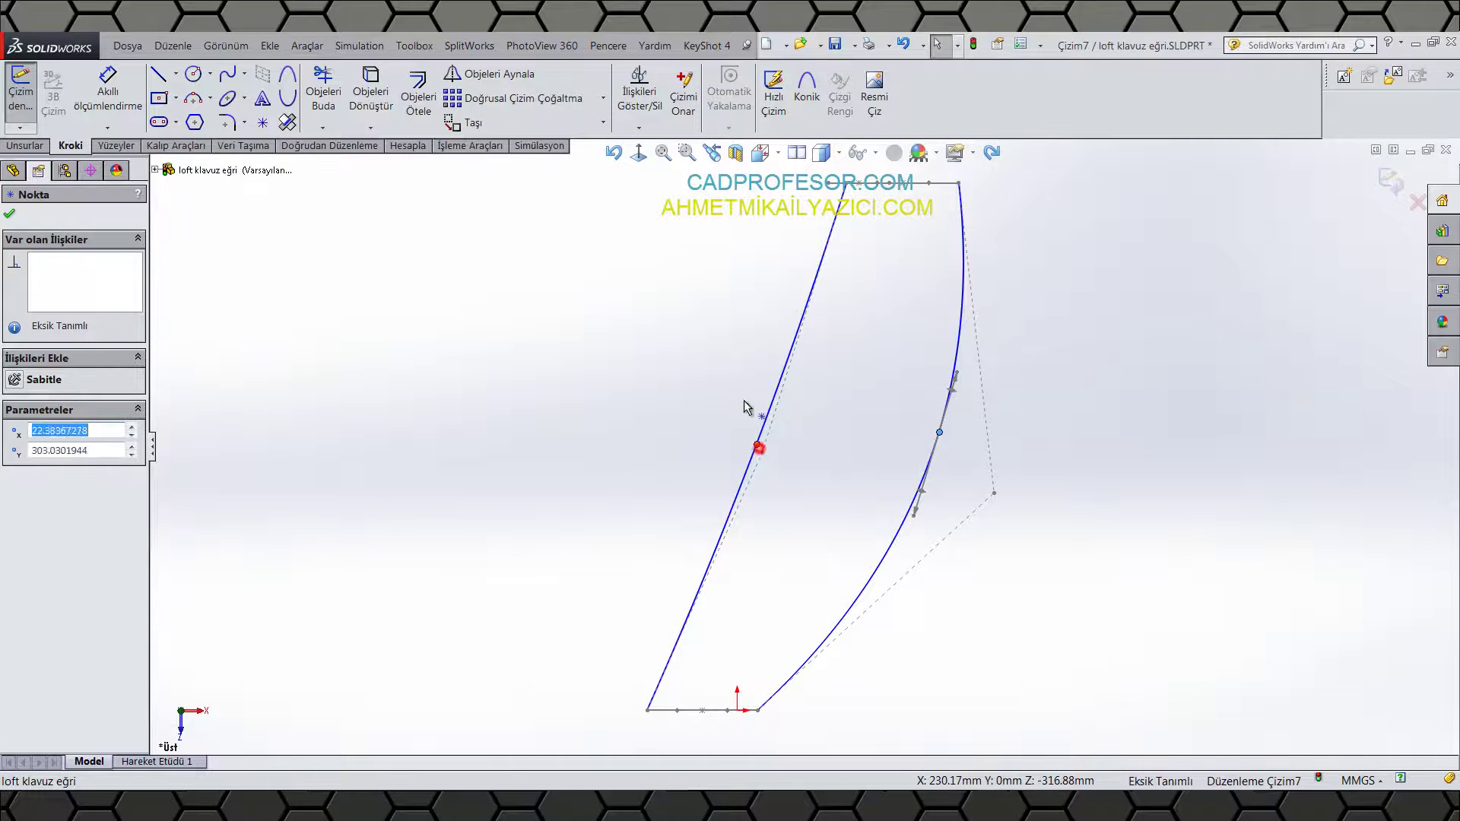
pyautogui.moveTo(745, 409); pyautogui.dragTo(721, 449)
pyautogui.click(937, 449)
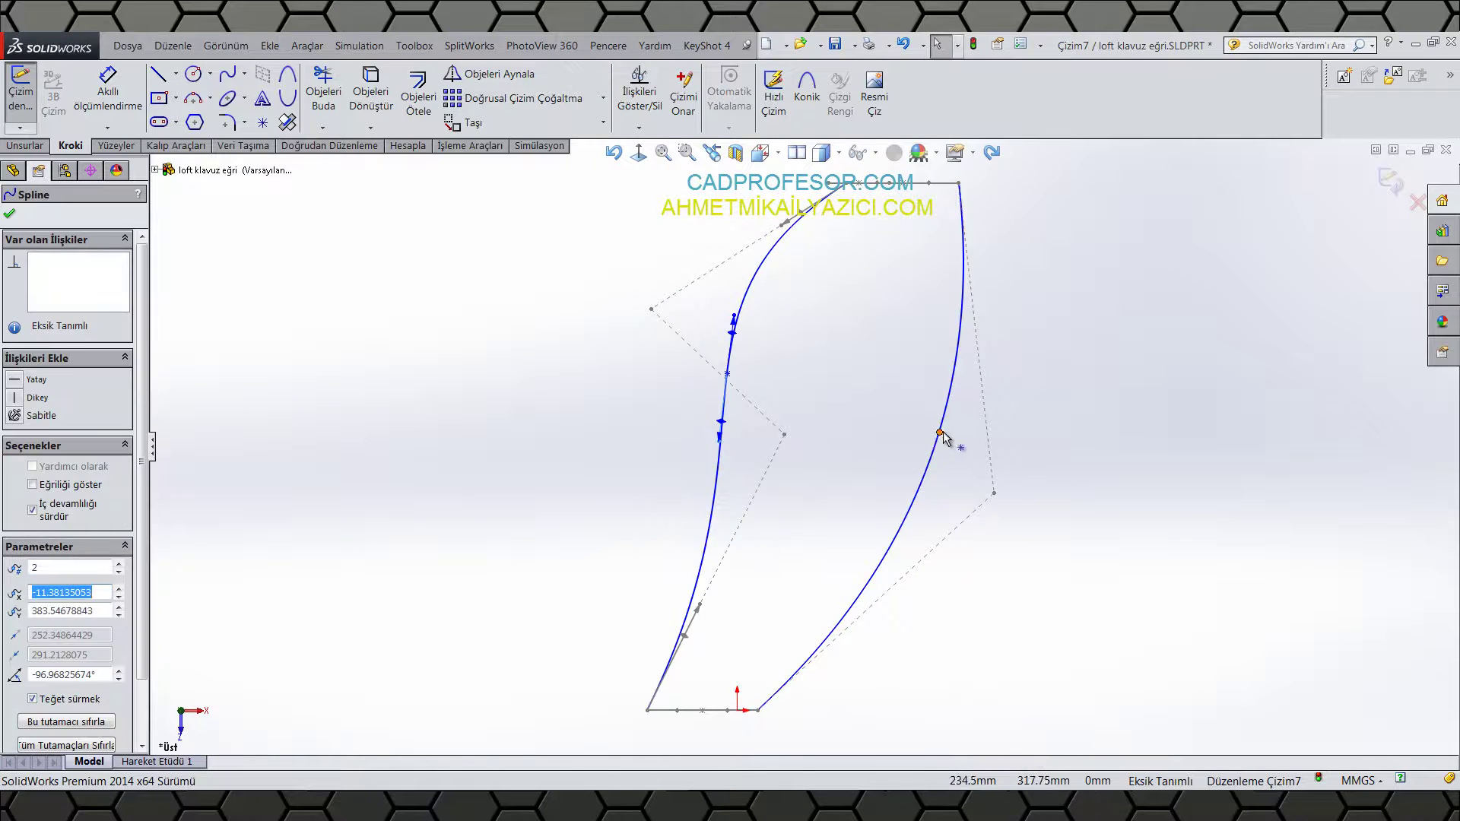
pyautogui.click(940, 433)
pyautogui.moveTo(930, 350); pyautogui.dragTo(866, 423)
pyautogui.click(941, 436)
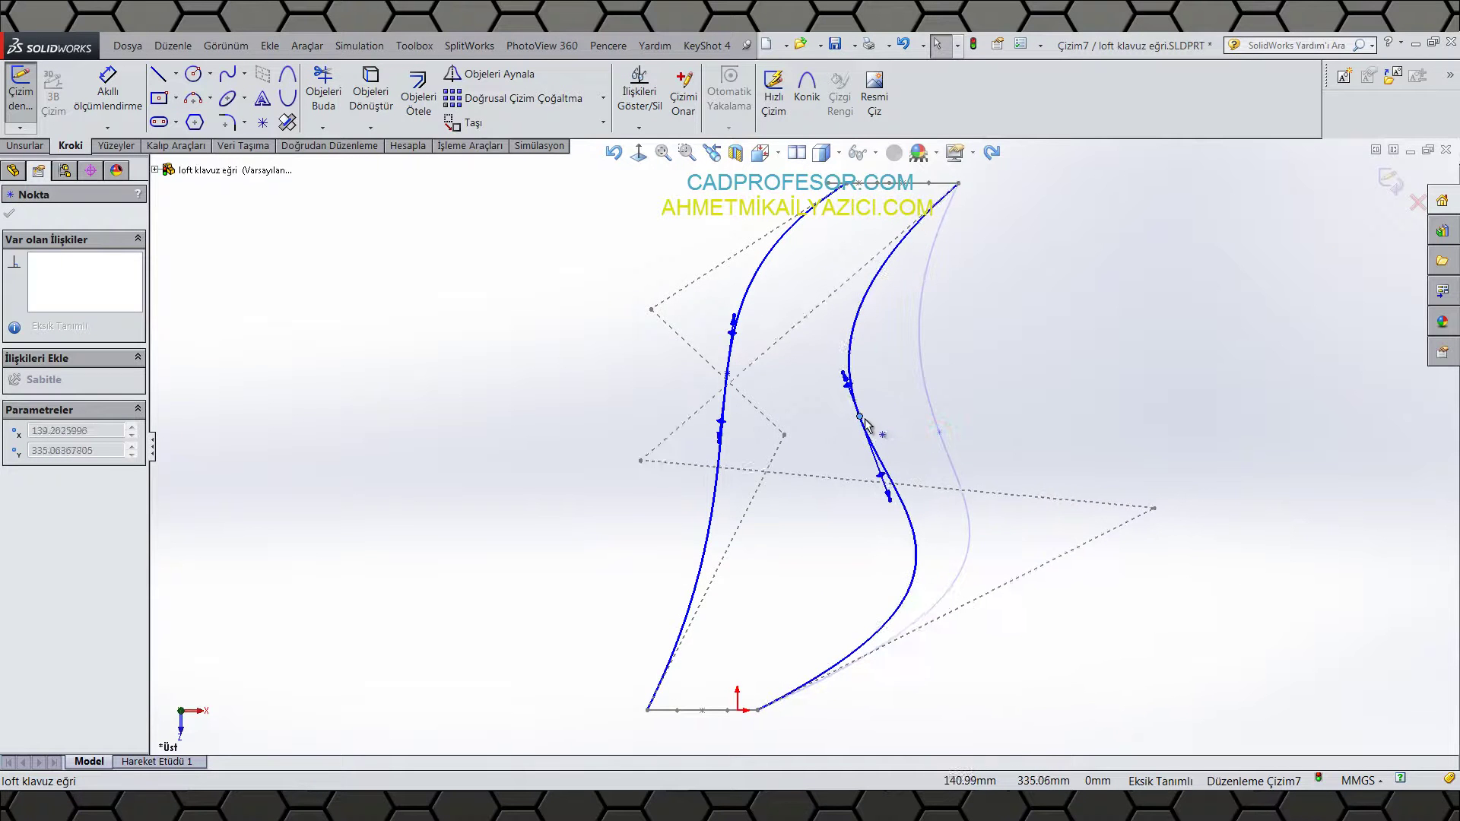
pyautogui.click(1062, 380)
pyautogui.click(1388, 183)
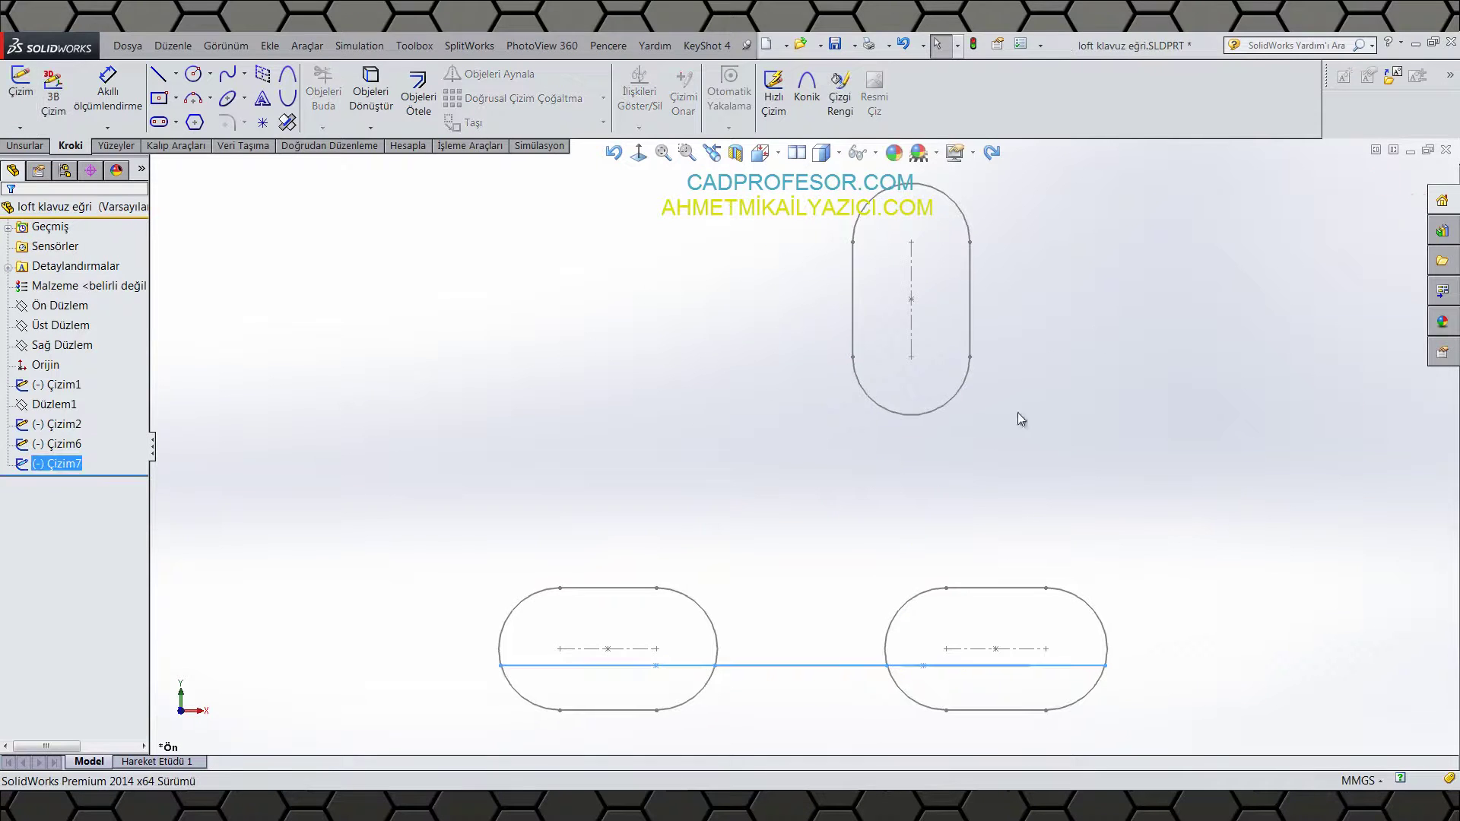
# Step: Loft a solid between profiles Çizim6 and Çizim1 using both splines as guide curves
pyautogui.click(952, 585)
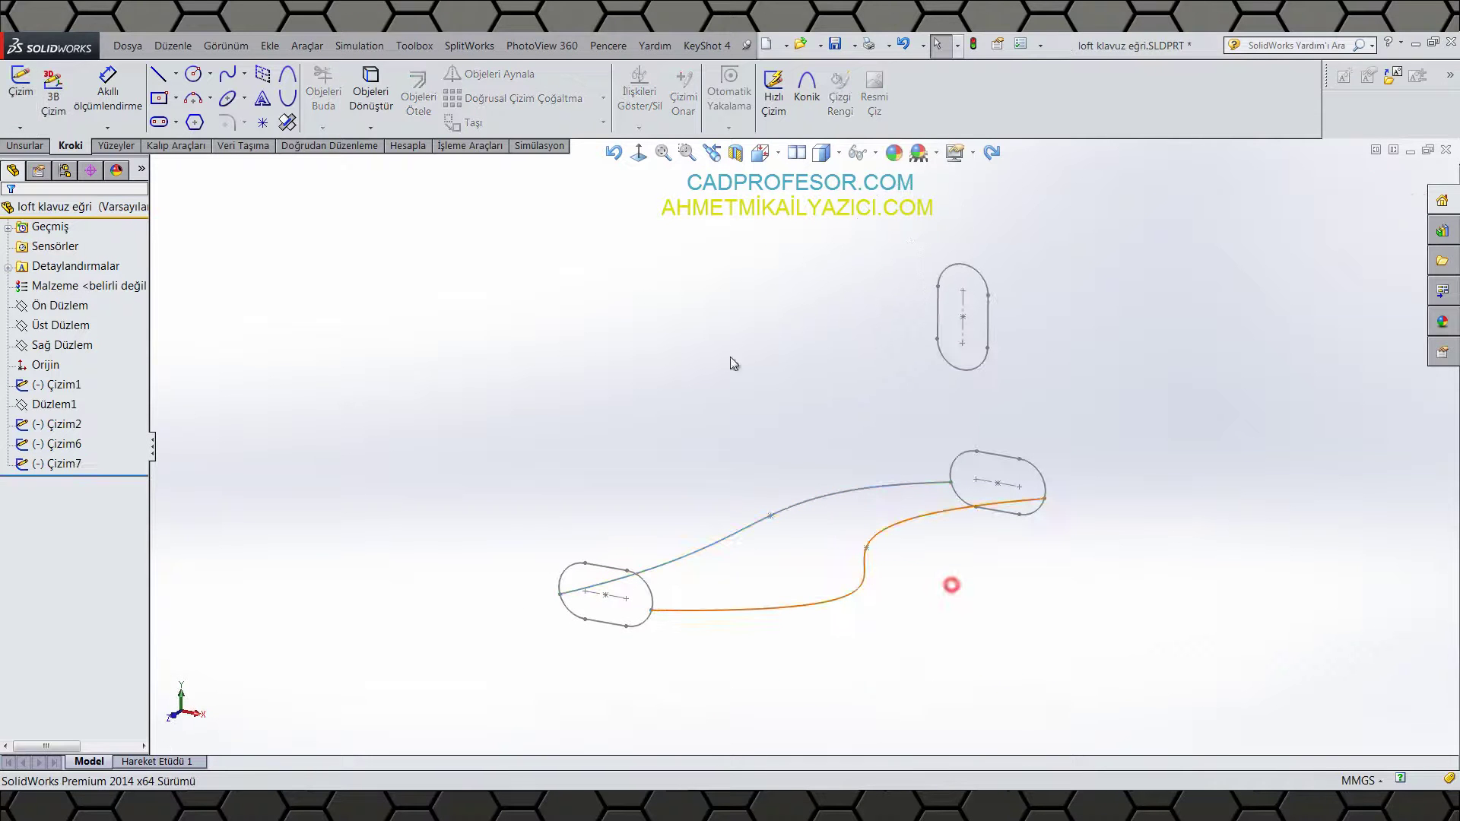
pyautogui.click(25, 145)
pyautogui.click(177, 101)
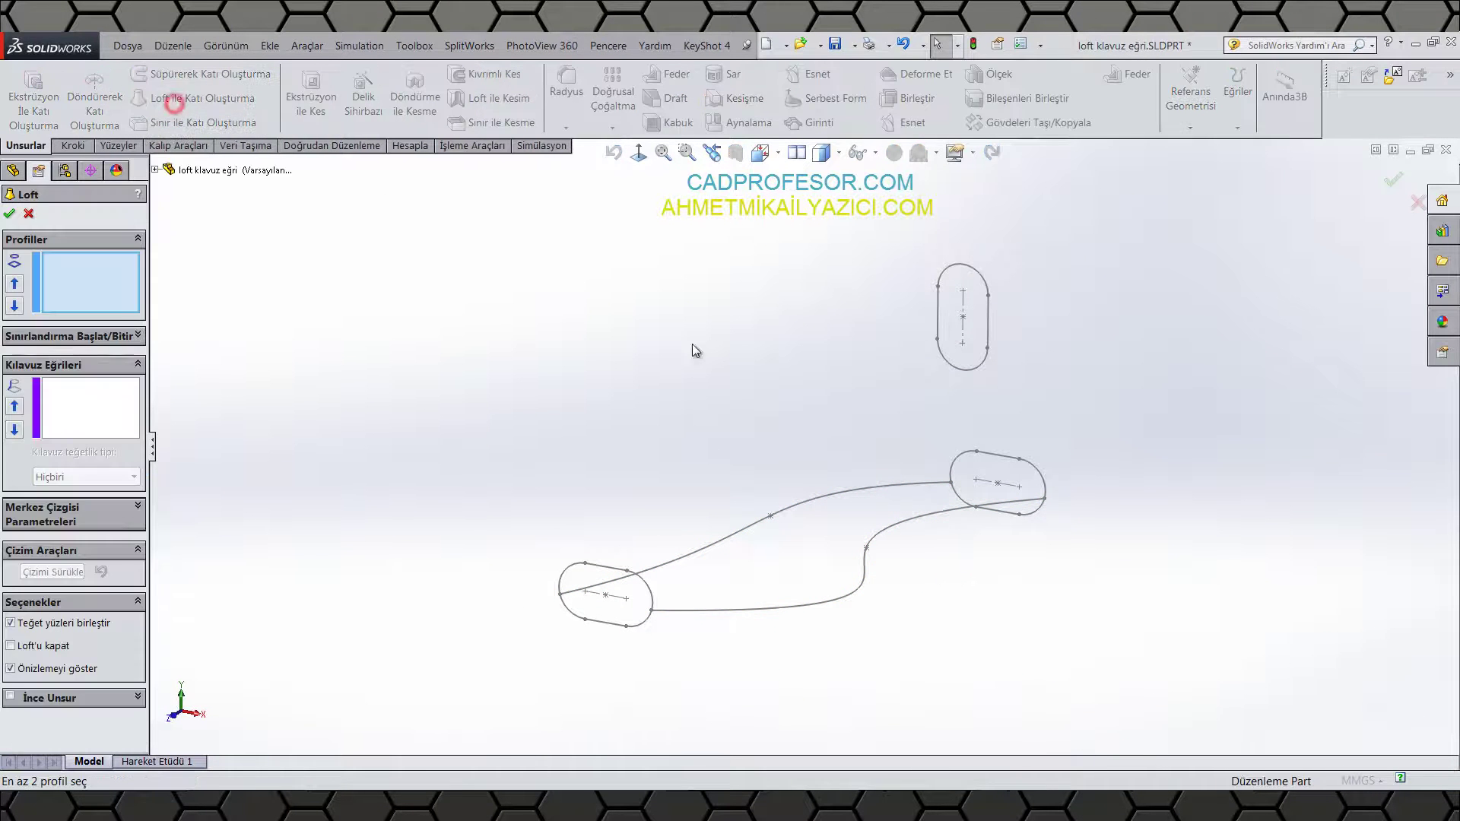
pyautogui.click(1015, 418)
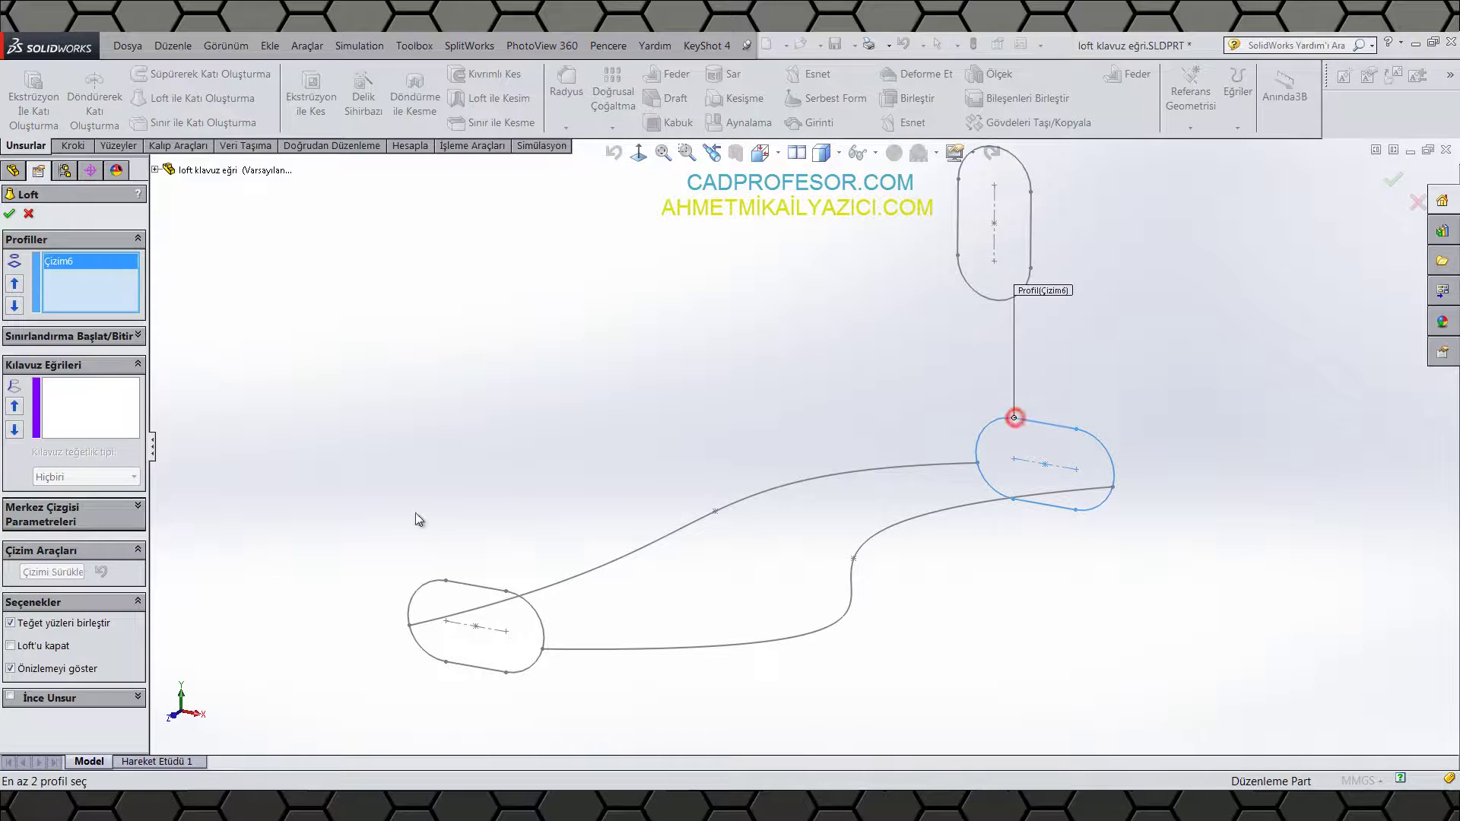
pyautogui.click(445, 580)
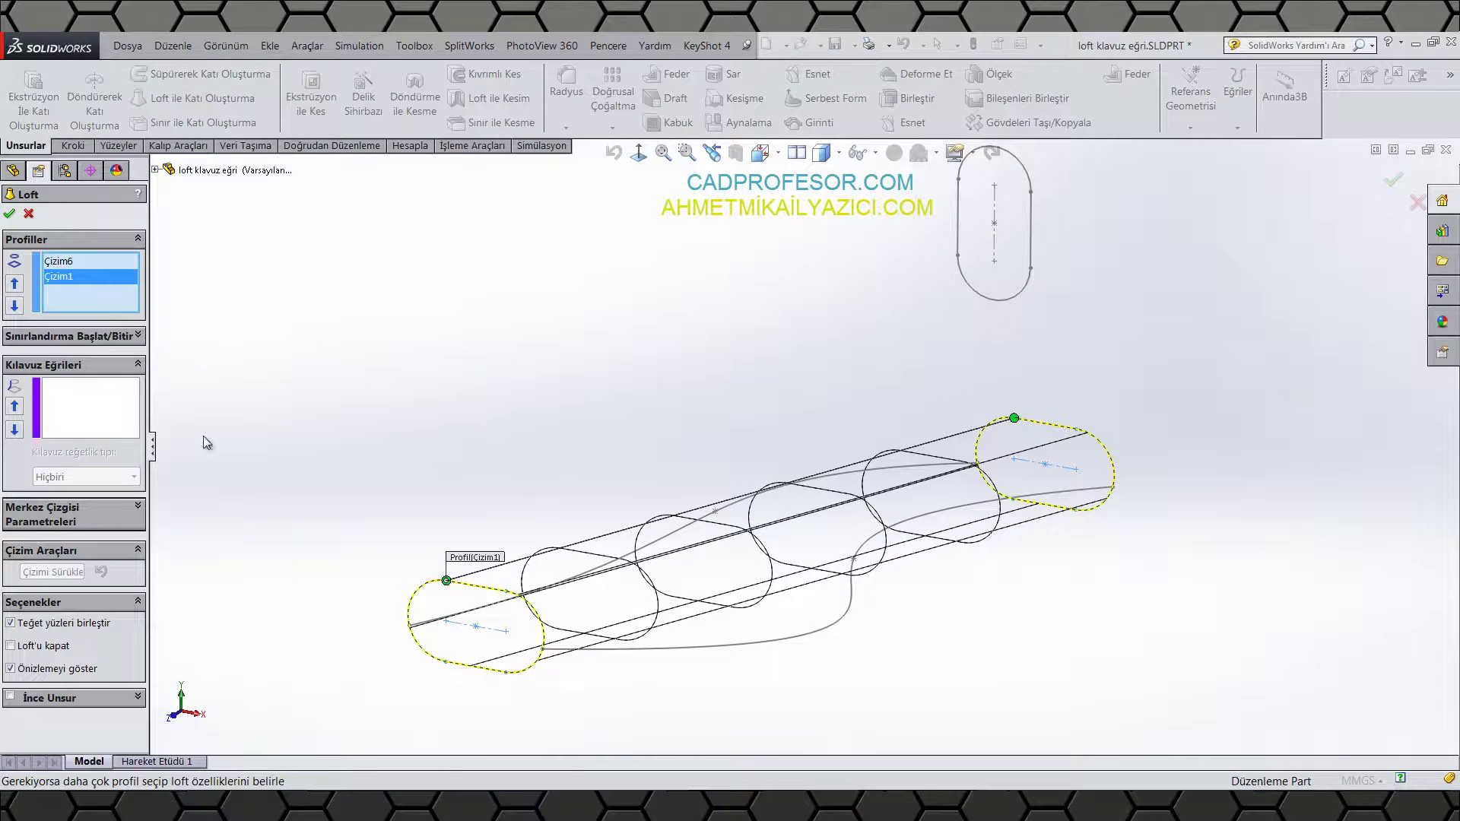
pyautogui.click(87, 408)
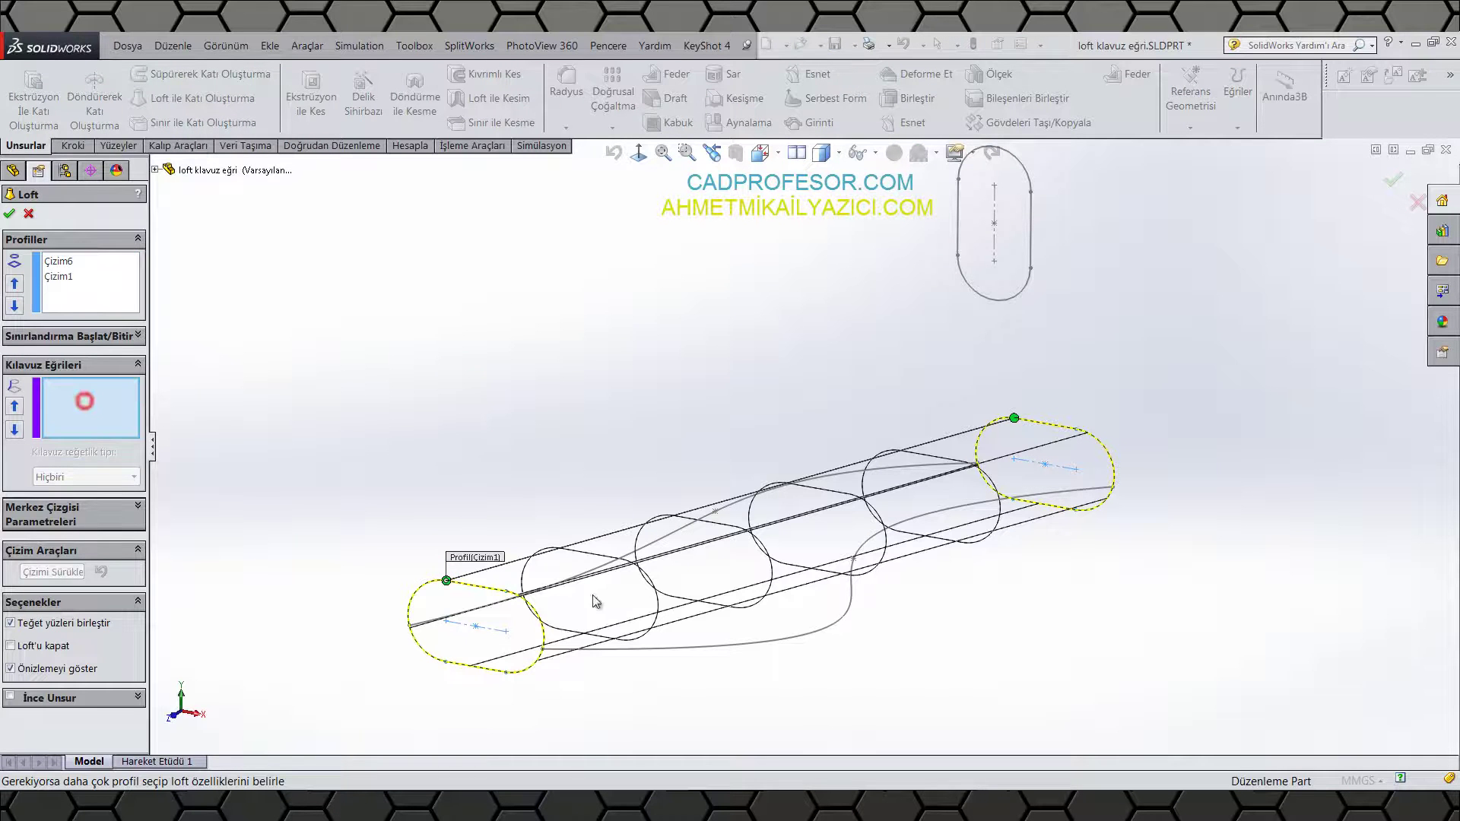
pyautogui.click(440, 624)
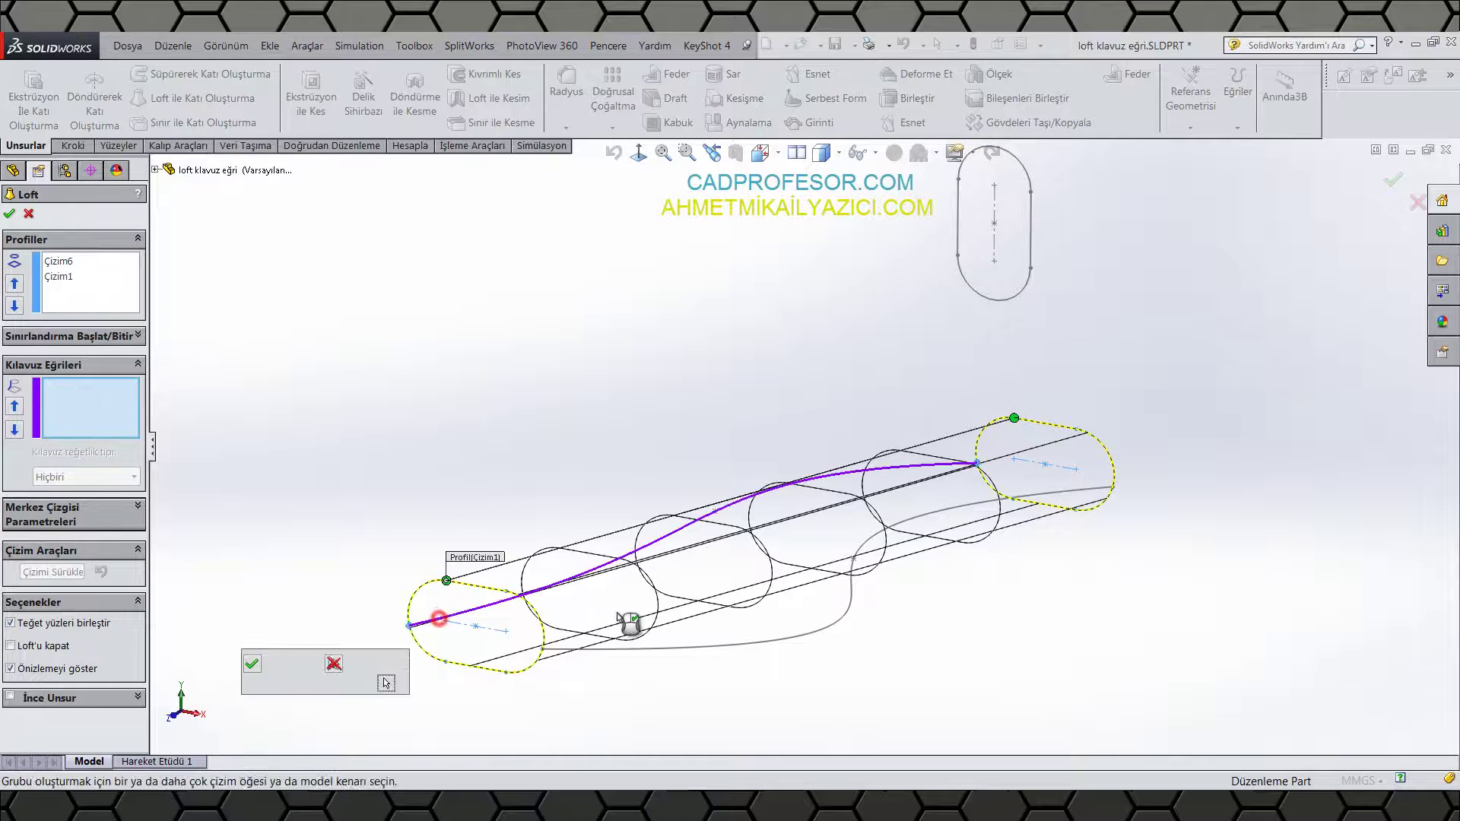
pyautogui.click(252, 666)
pyautogui.click(589, 649)
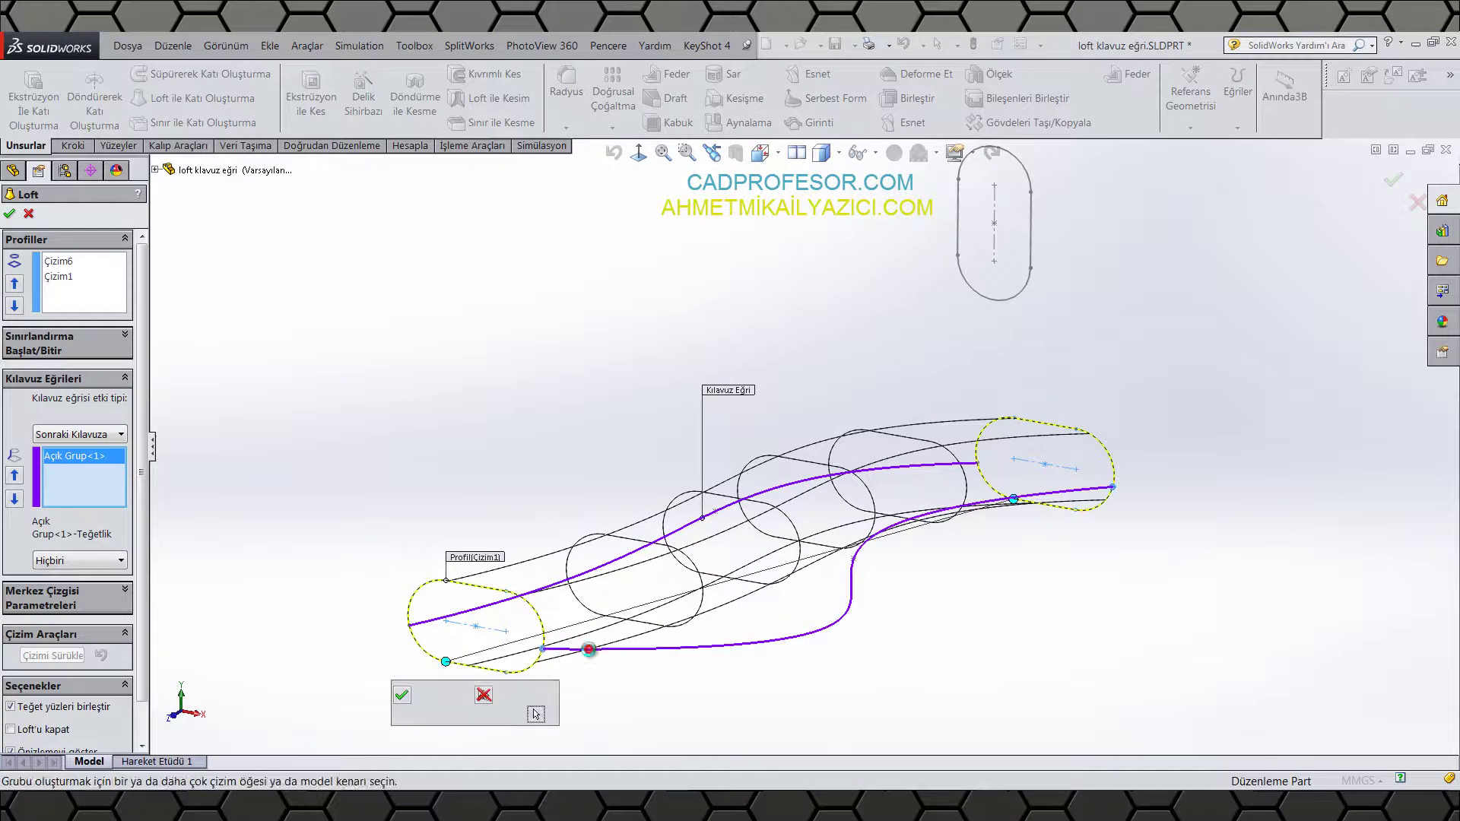
pyautogui.click(402, 694)
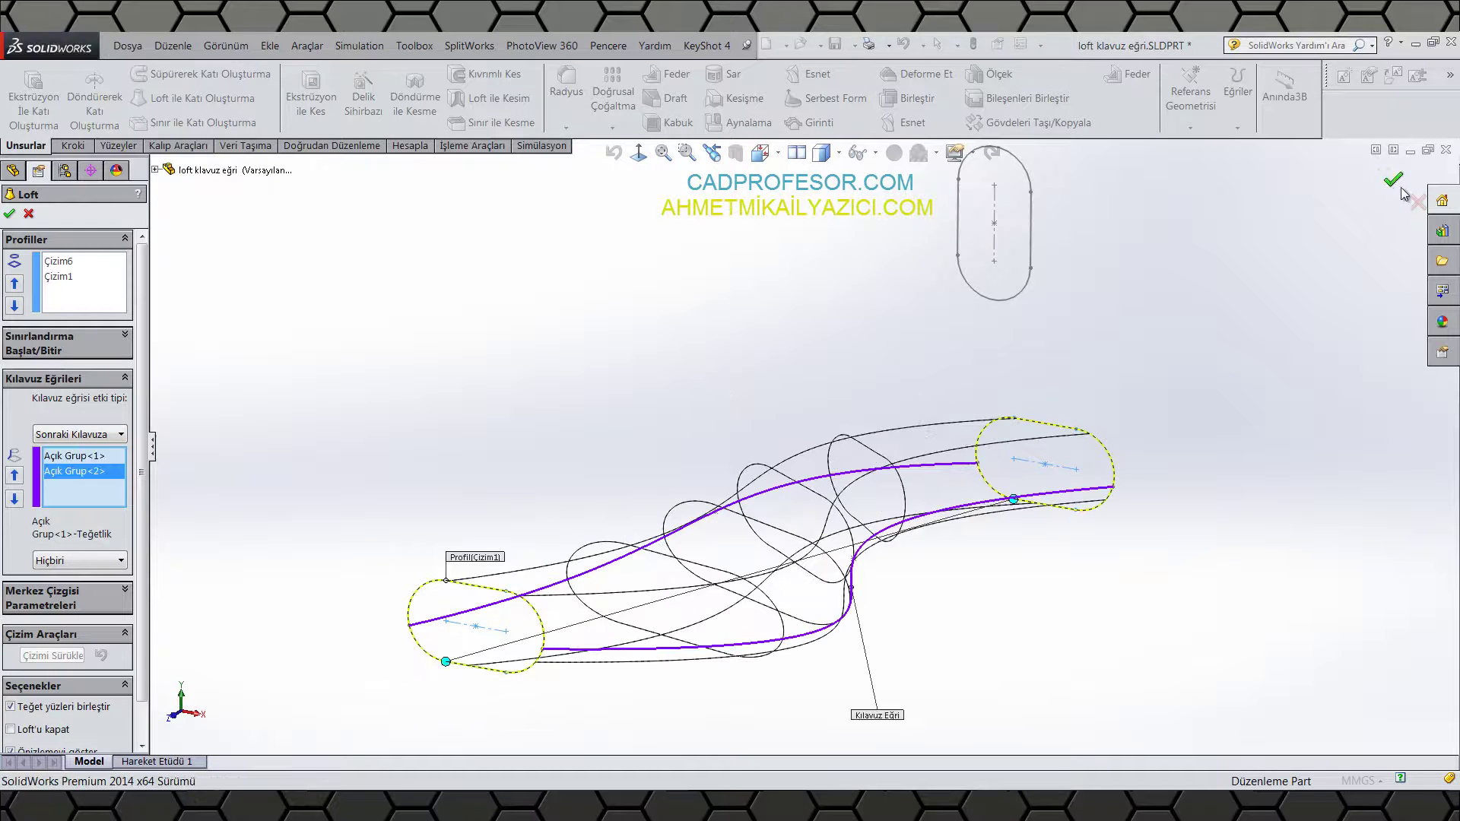
pyautogui.press('Return')
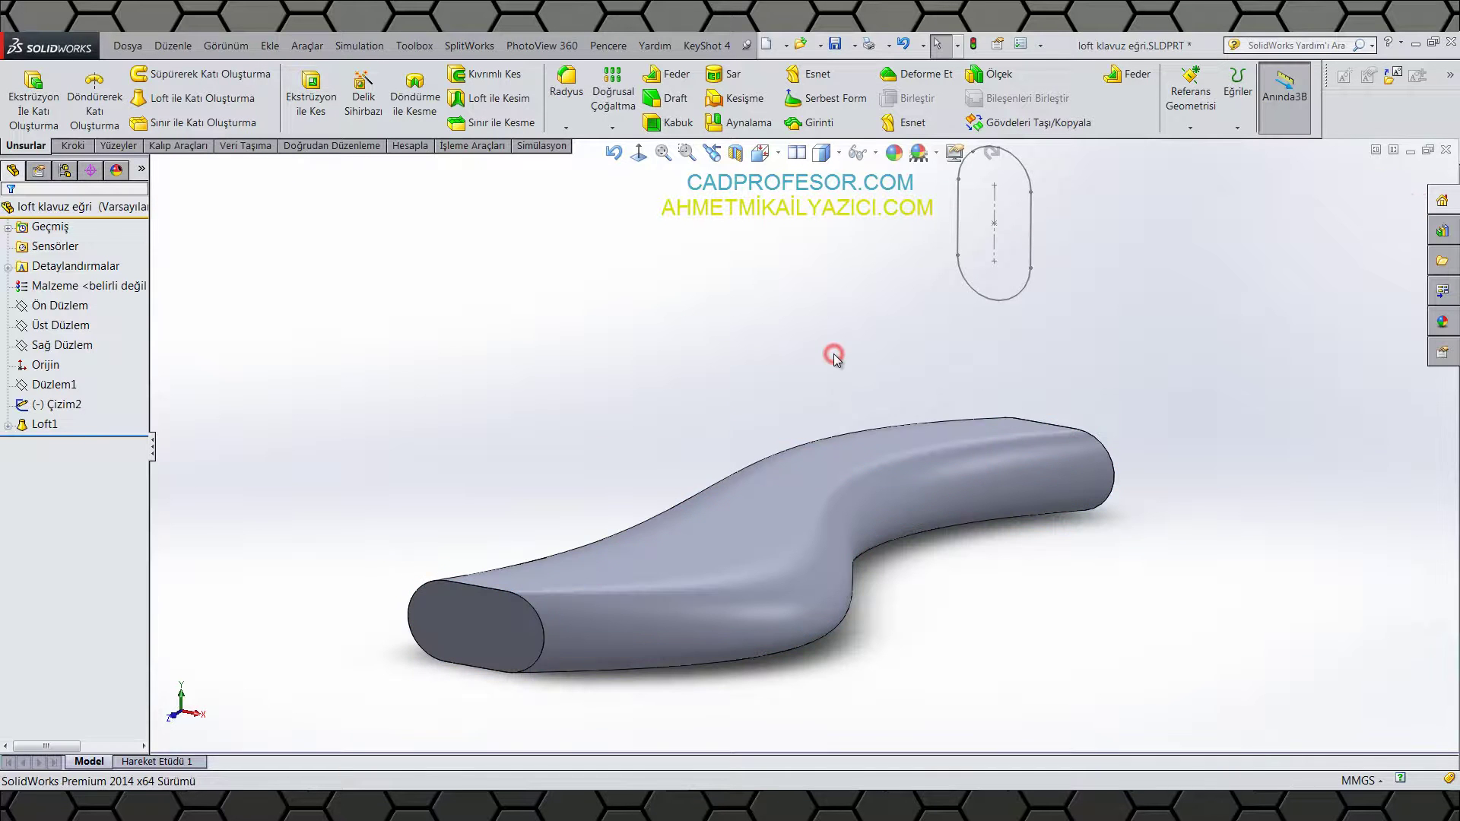
# Step: Inspect Loft1 from the top and with Zebra Çizgileri, then remove the Loft1 feature
pyautogui.hotkey('ctrl', '5')
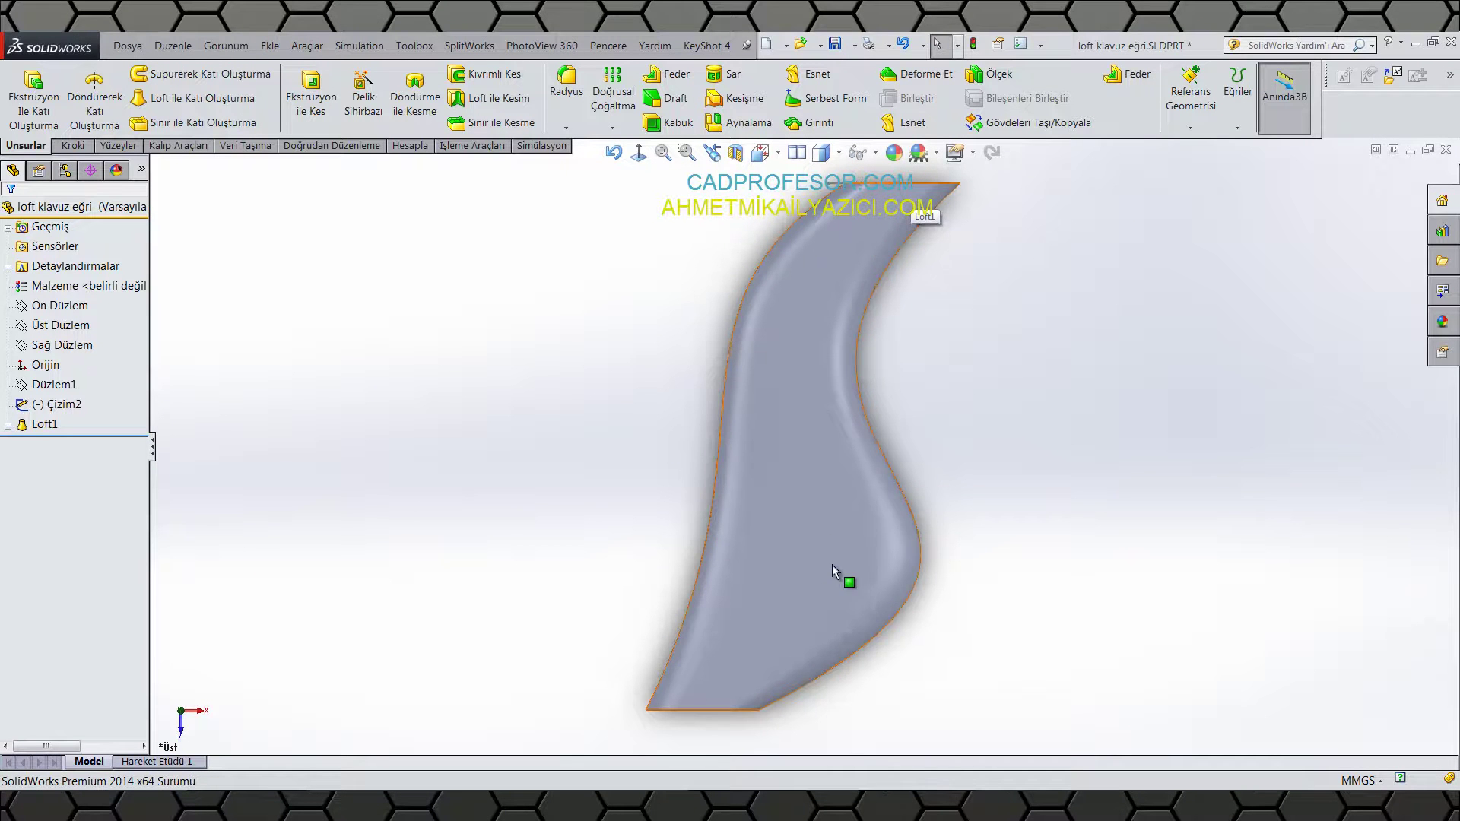
pyautogui.moveTo(832, 564); pyautogui.dragTo(858, 414, button='middle')
pyautogui.scroll(-2, 543, 84)
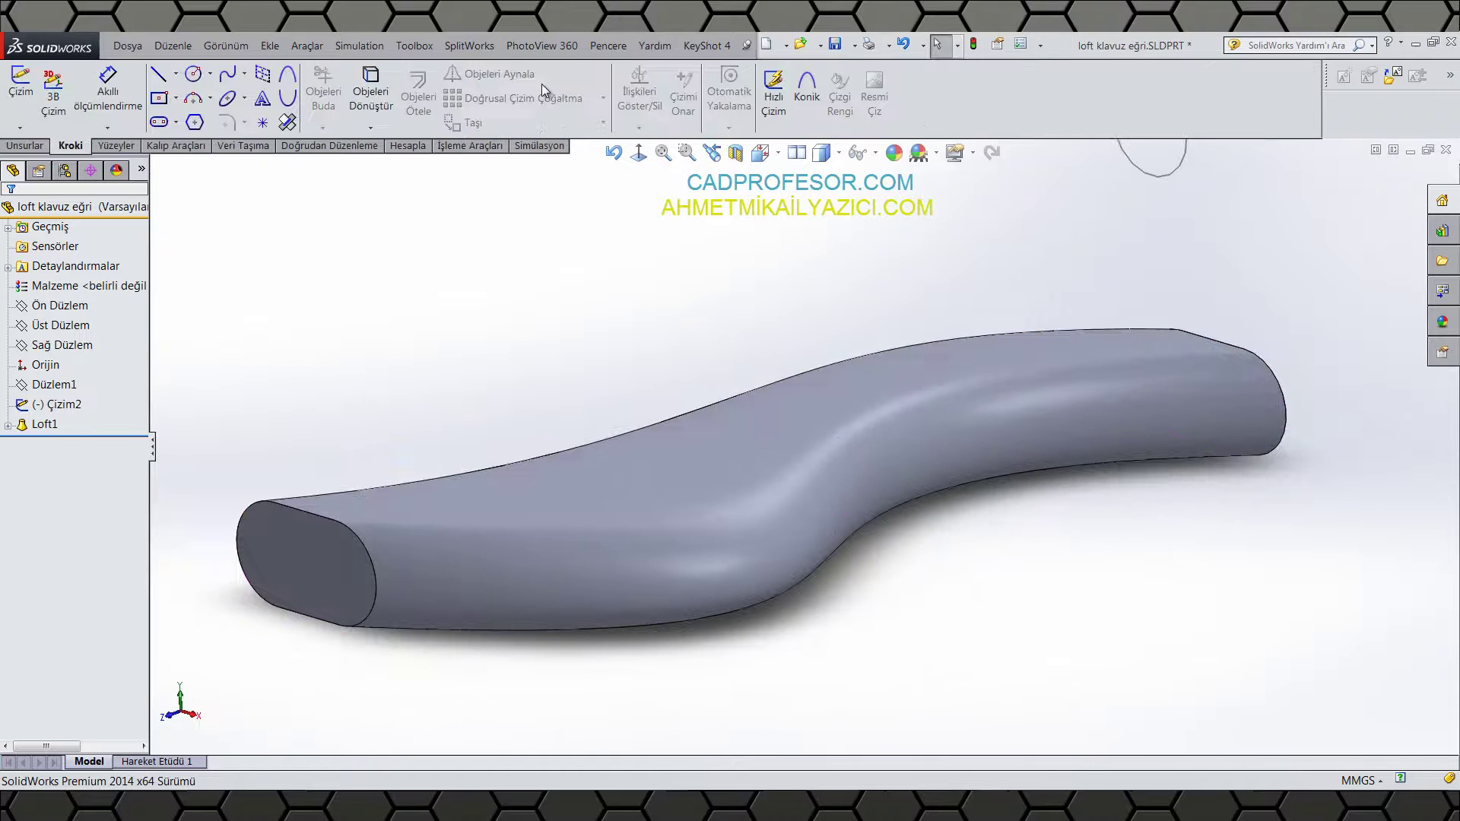
pyautogui.click(1184, 111)
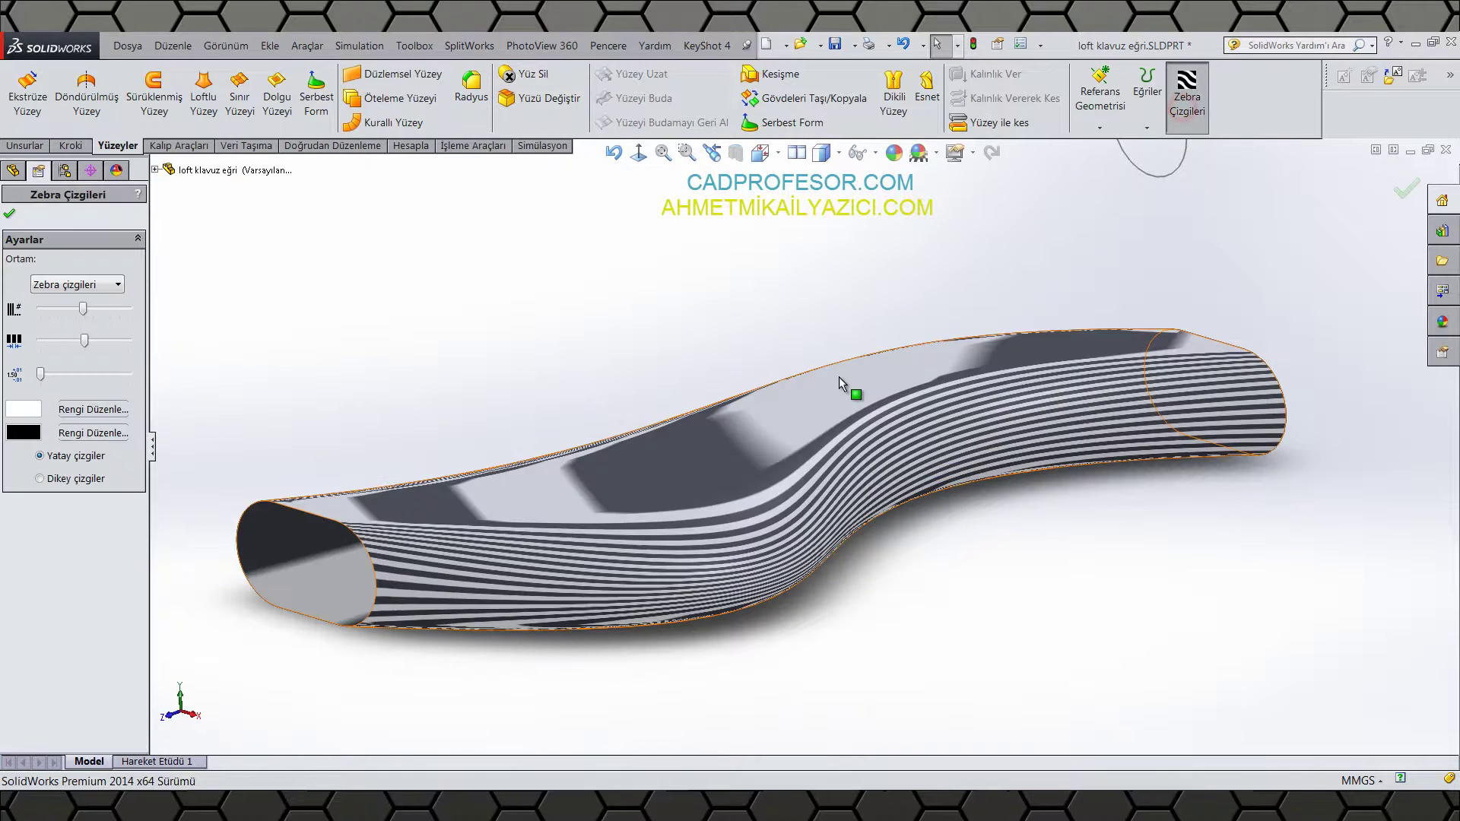
pyautogui.moveTo(839, 377); pyautogui.dragTo(1129, 186, button='middle')
pyautogui.click(1167, 118)
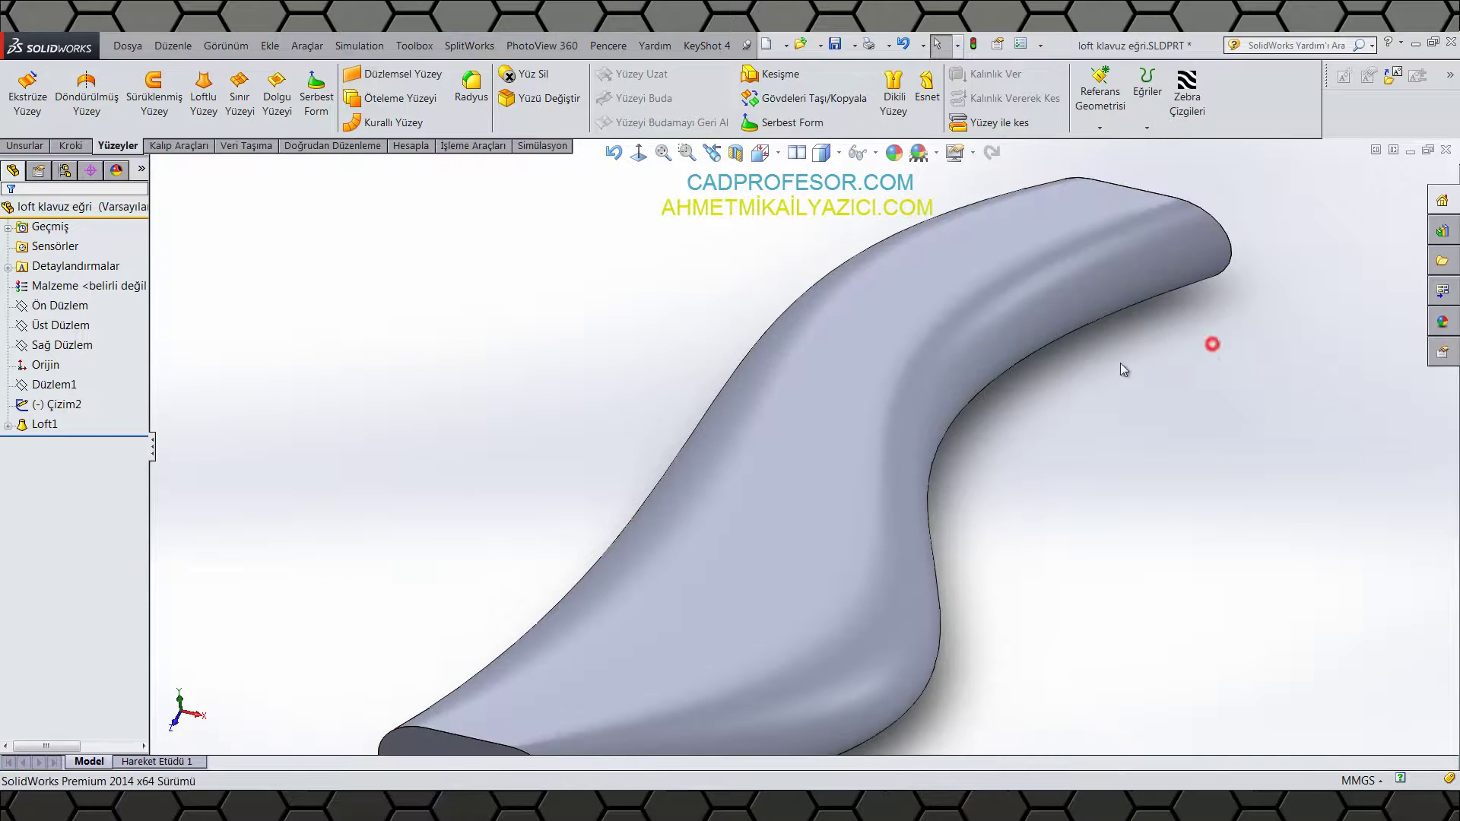
pyautogui.scroll(5, 824, 416)
pyautogui.click(824, 416)
pyautogui.hotkey('ctrl', 'z')
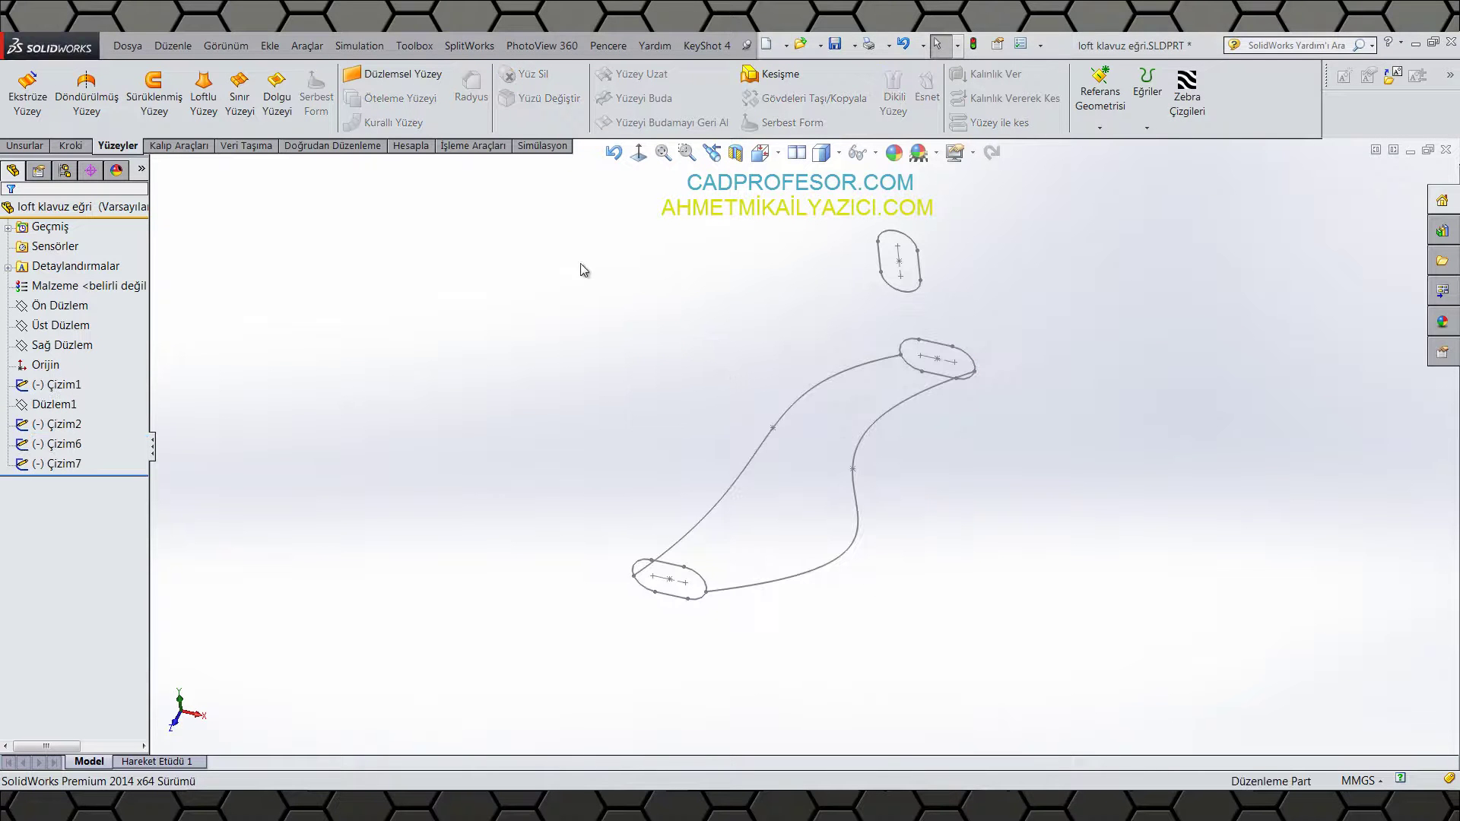
# Step: Hide the Çizim7 guide-curve sketch and start a new 3D sketch, 3B Çizim1
pyautogui.click(73, 146)
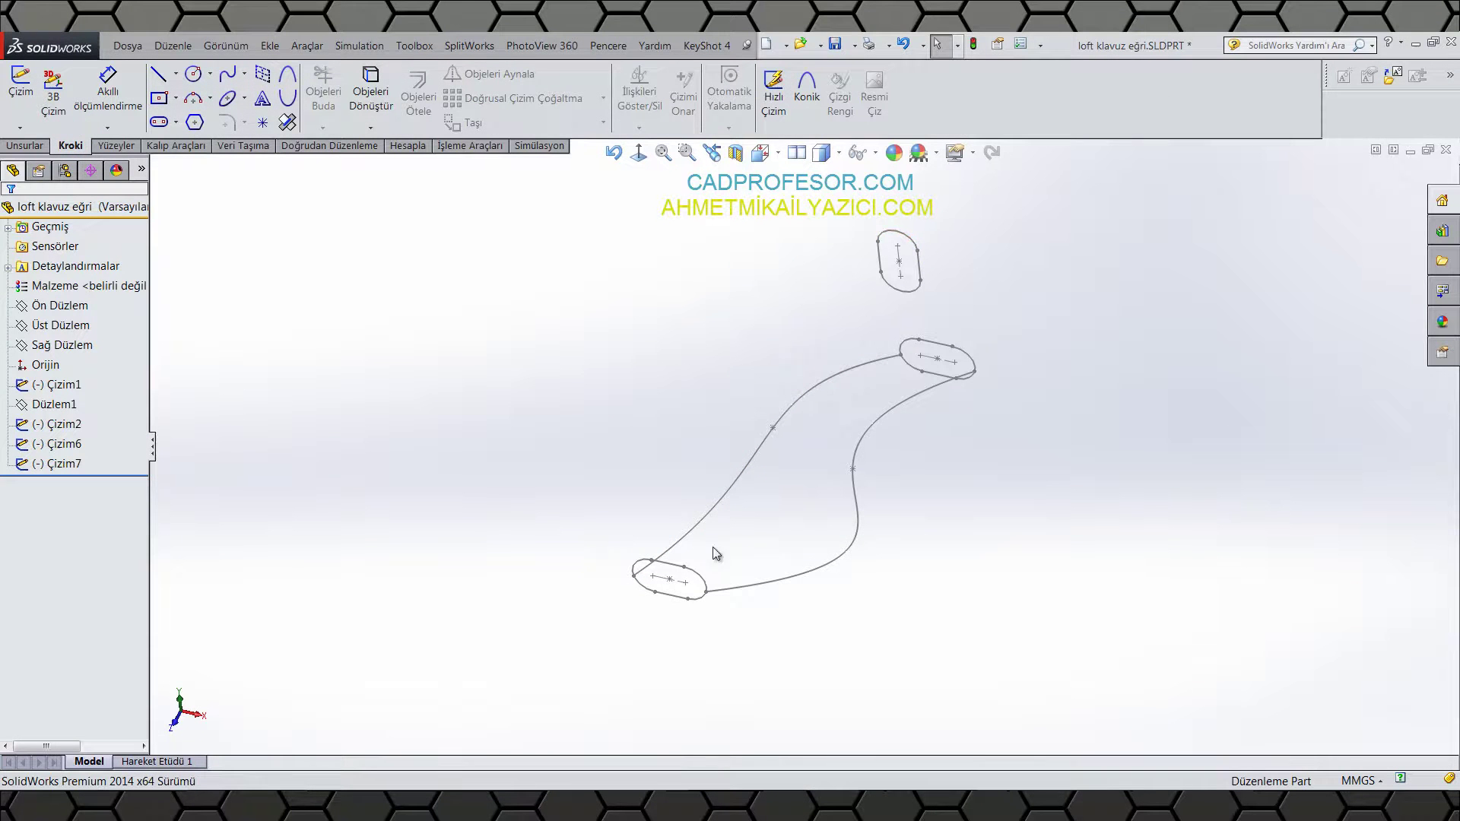
pyautogui.moveTo(670, 566)
pyautogui.mouseDown(button='middle')
pyautogui.moveTo(786, 495)
pyautogui.moveTo(750, 403)
pyautogui.moveTo(723, 476)
pyautogui.moveTo(844, 381)
pyautogui.mouseUp(button='middle')
pyautogui.scroll(-2, 843, 377)
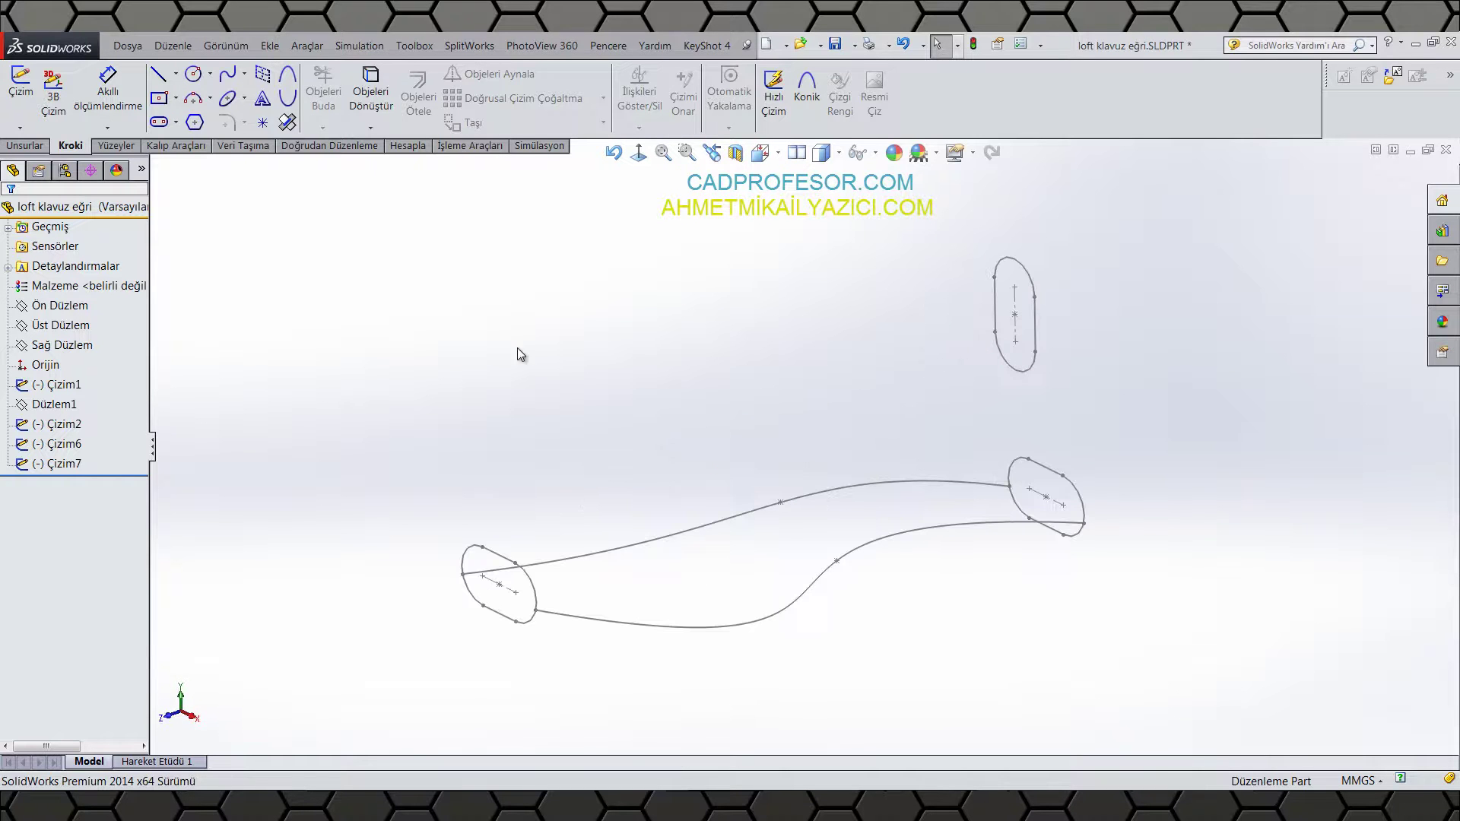
pyautogui.click(891, 533)
pyautogui.click(948, 496)
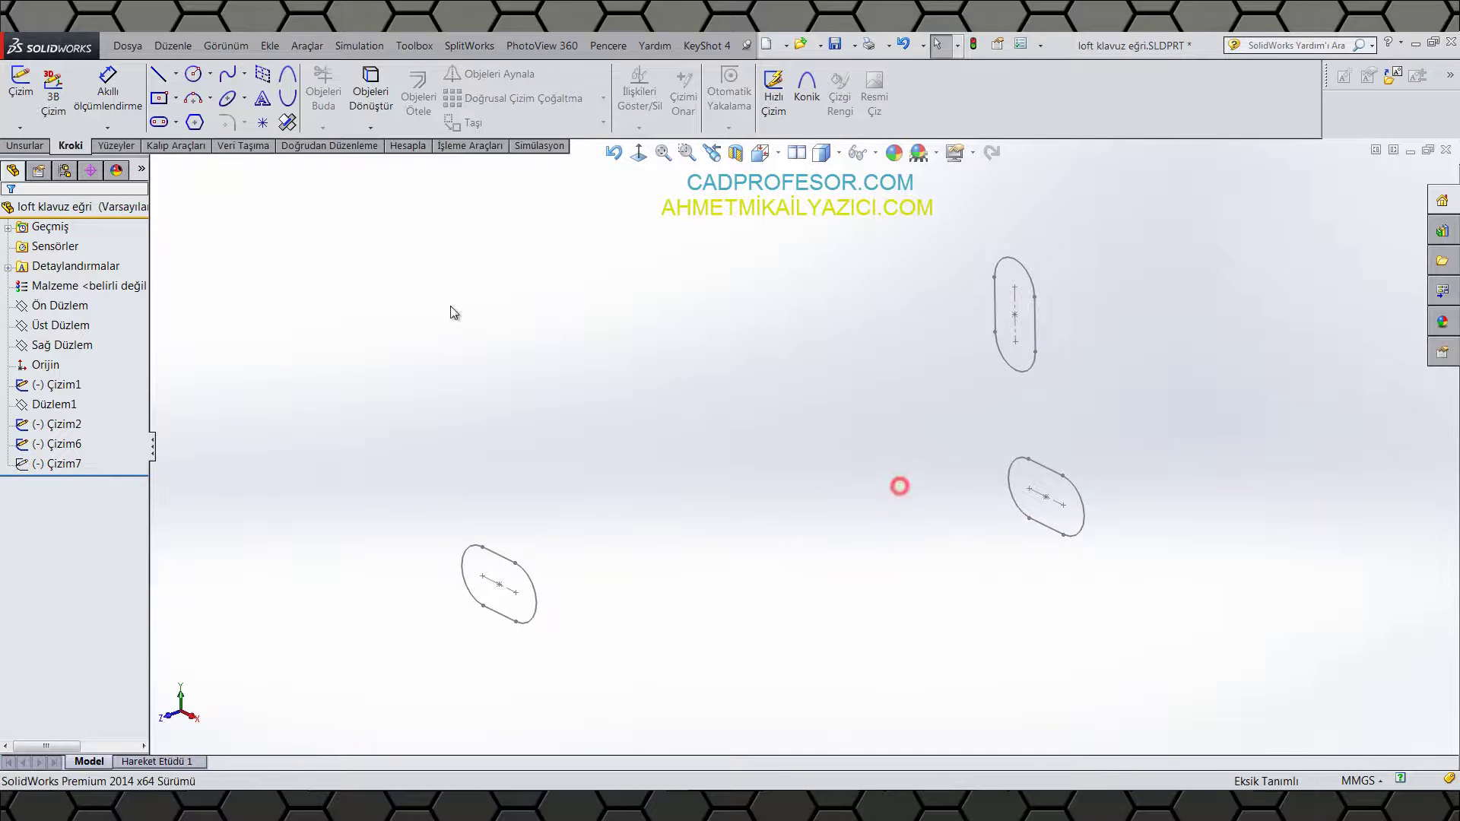
pyautogui.click(57, 95)
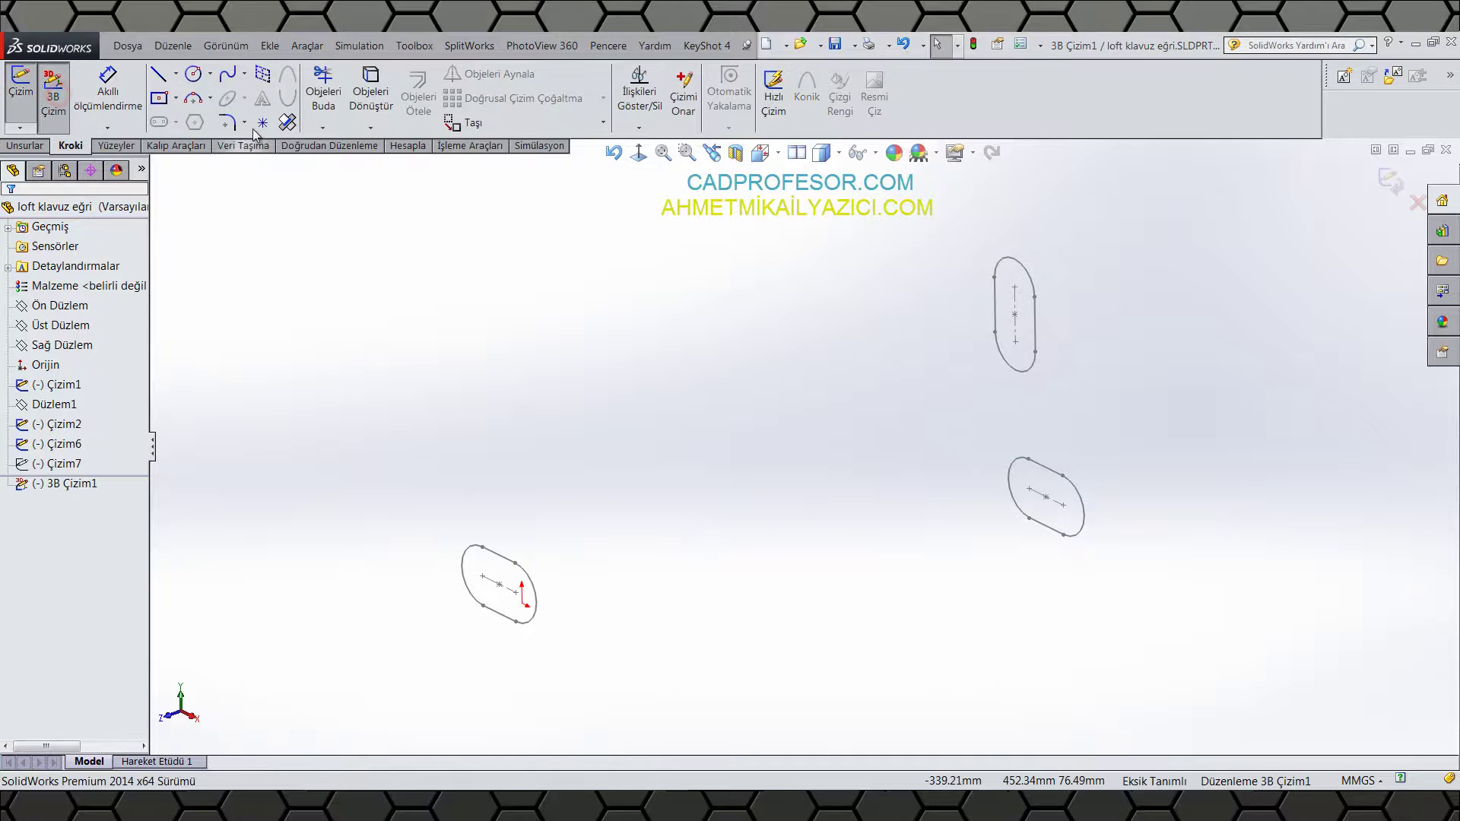
# Step: Draw a 3D spline from the left slot's endpoint to the upper slot
pyautogui.click(230, 74)
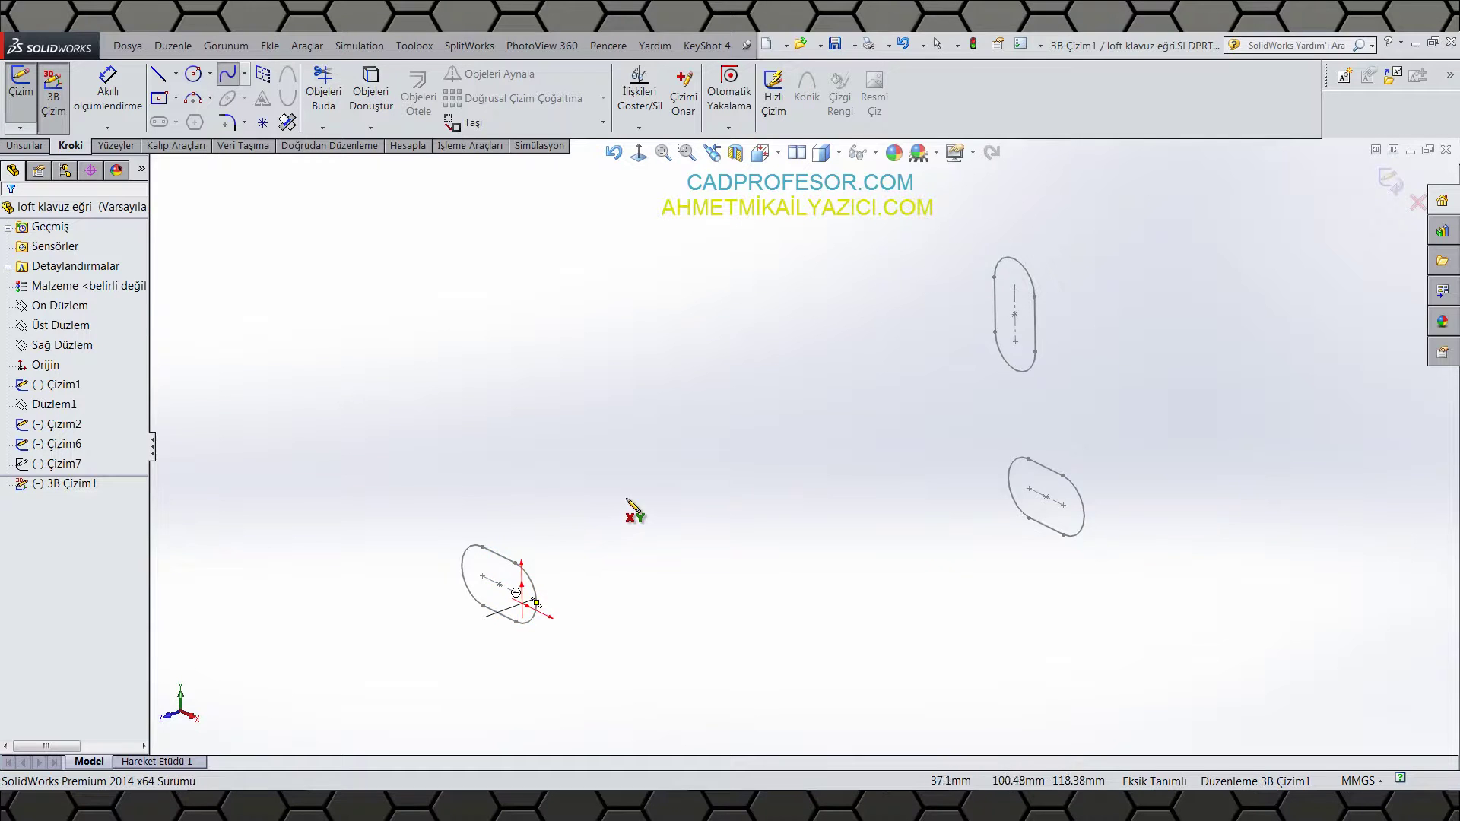
pyautogui.scroll(-2, 629, 505)
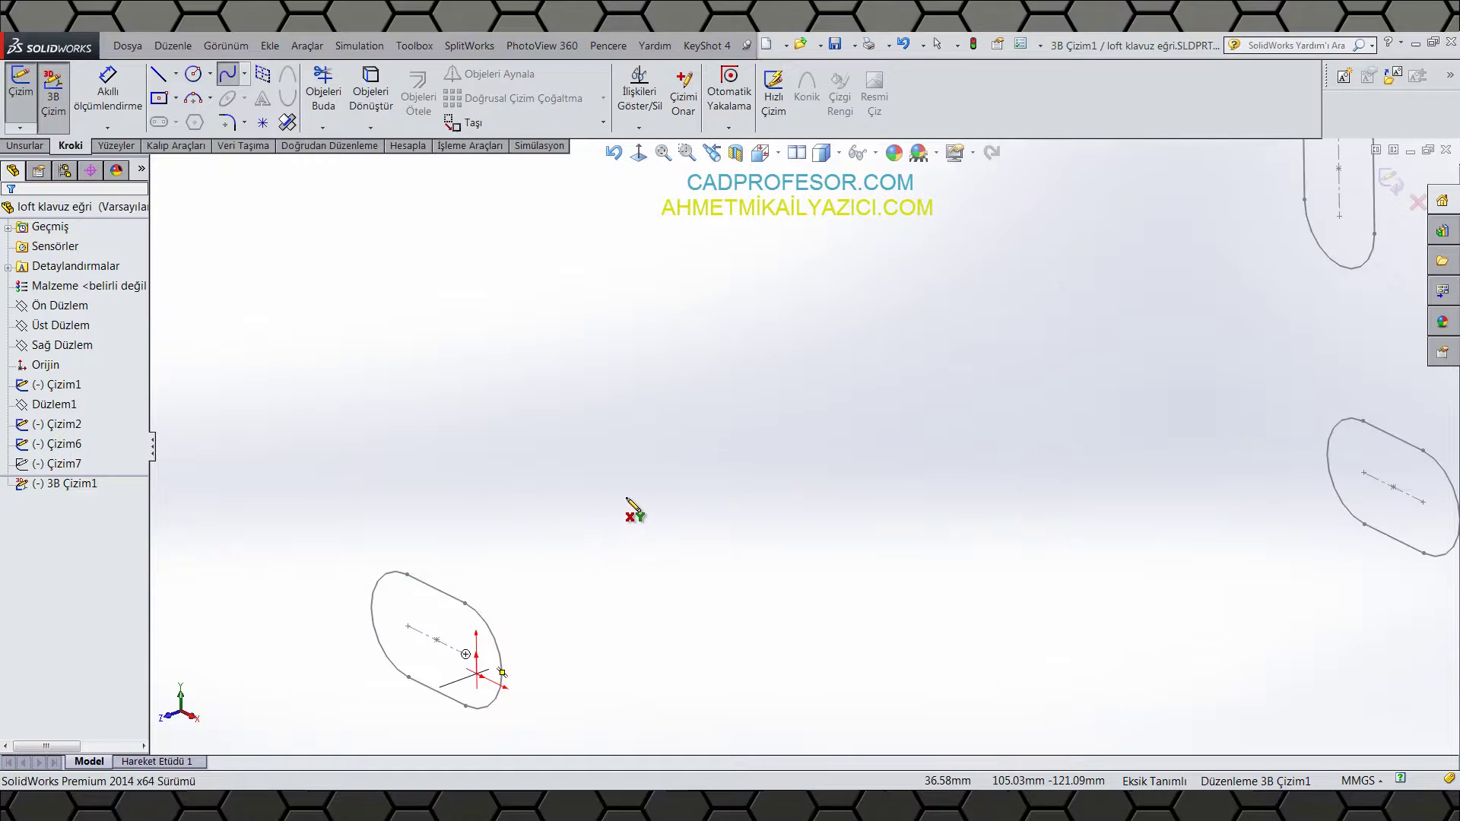
pyautogui.click(467, 606)
pyautogui.scroll(3, 654, 521)
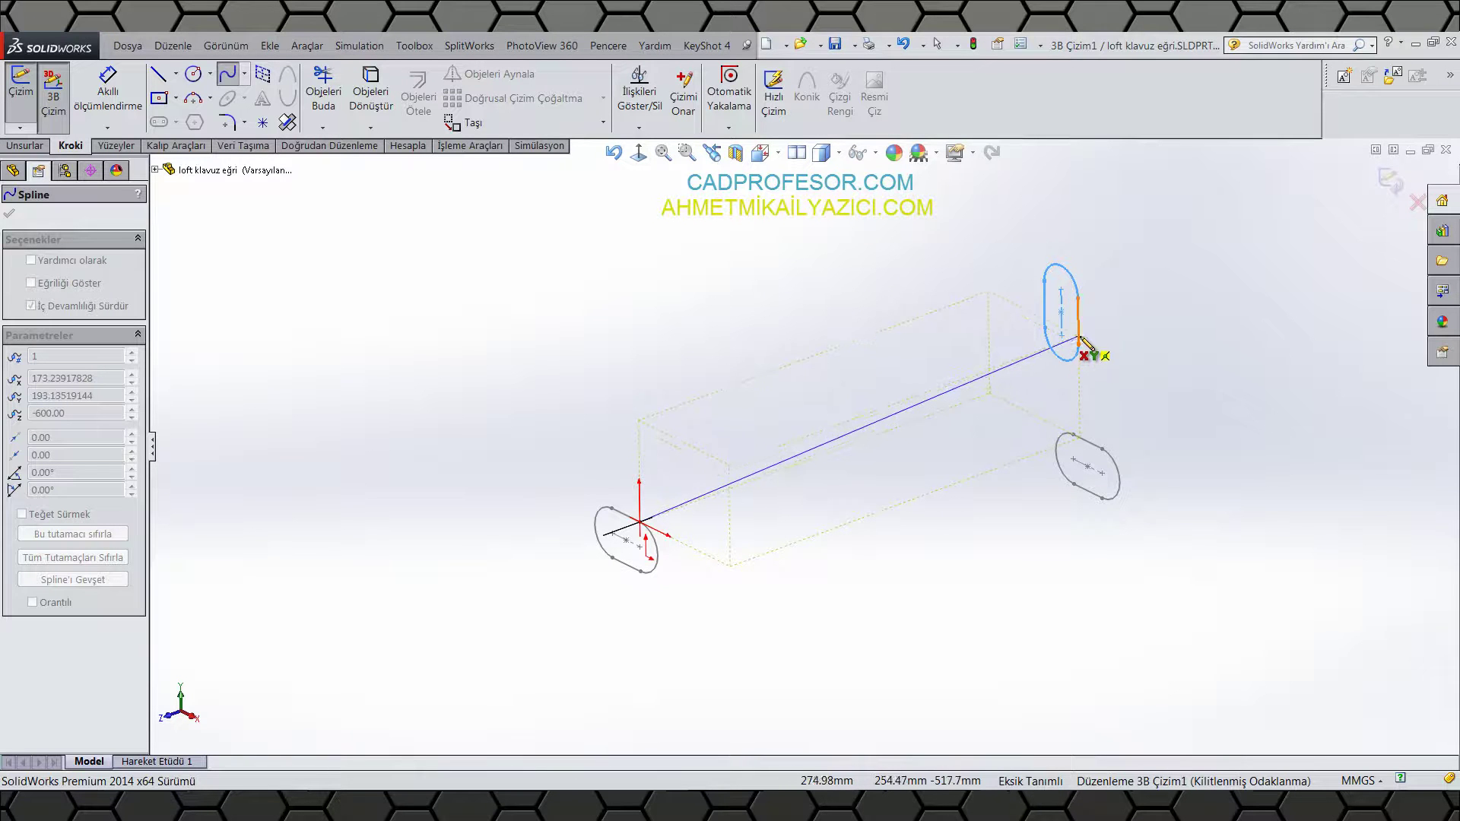
pyautogui.click(1078, 299)
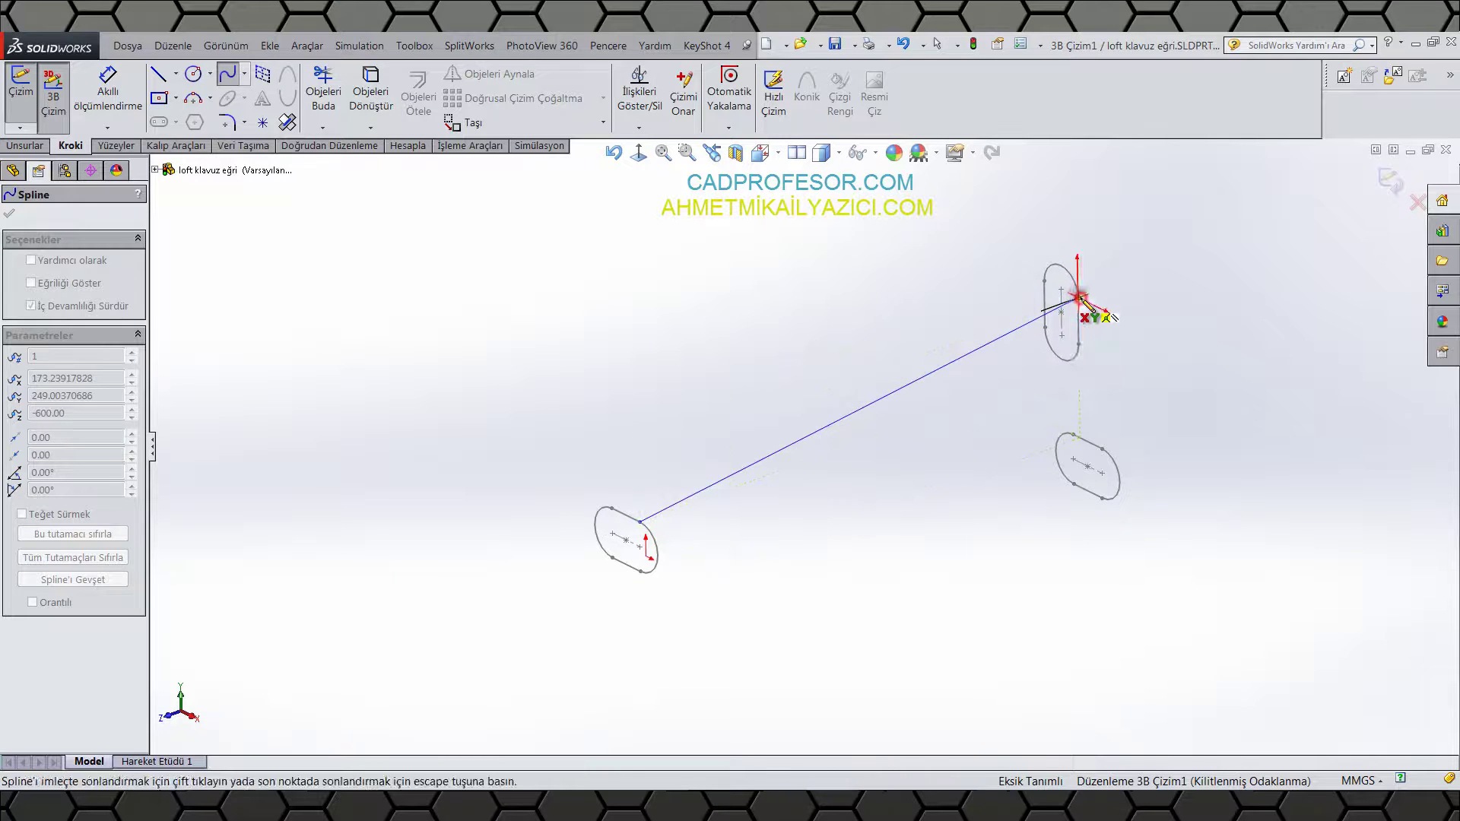
pyautogui.rightClick(1084, 283)
pyautogui.click(1107, 290)
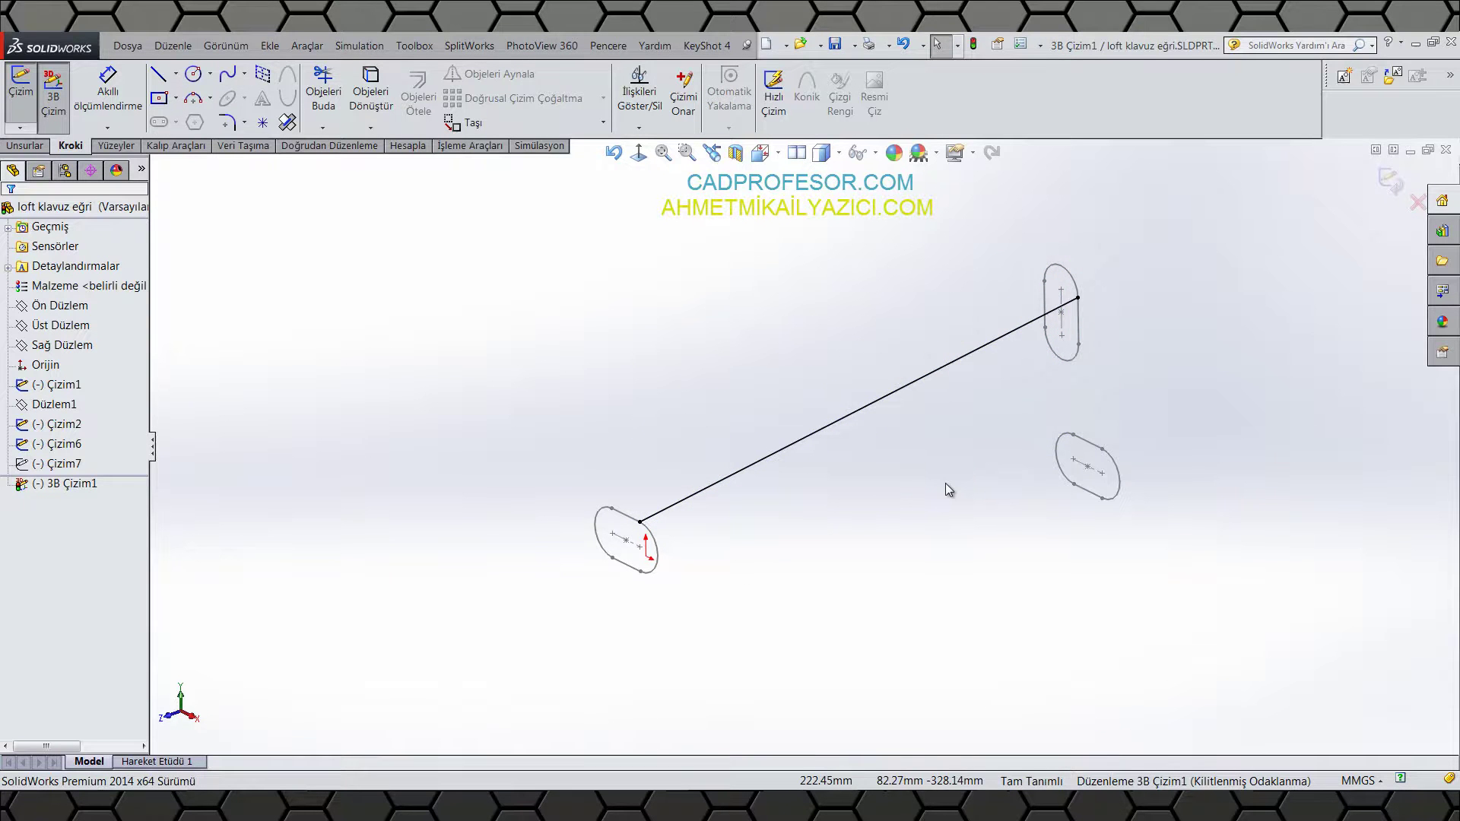
# Step: Bend the spline in Left view, set its upper-end tangent along Z (Z Boyunca), and exit the sketch
pyautogui.hotkey('ctrl', '3')
pyautogui.click(860, 451)
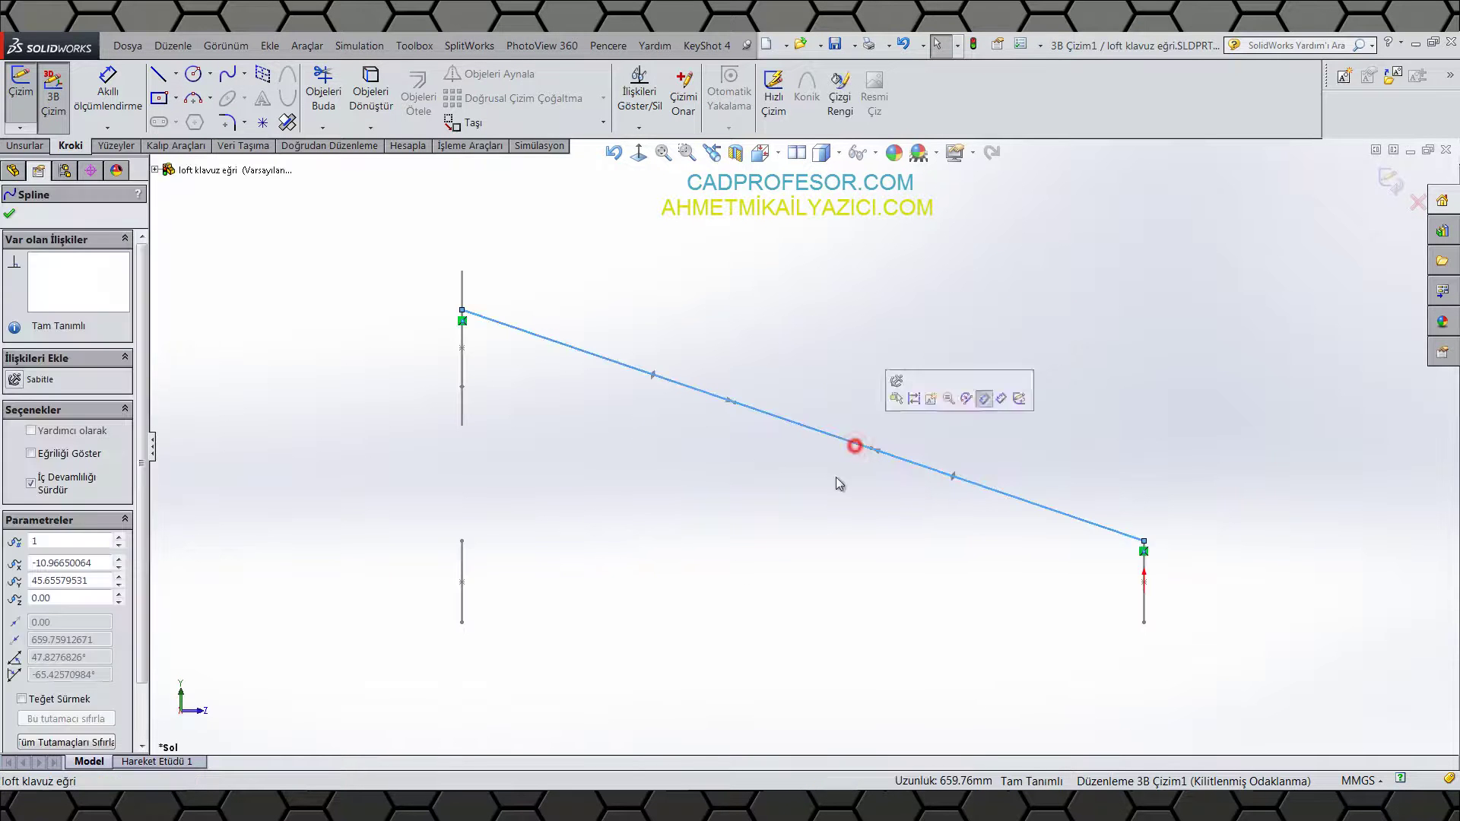
pyautogui.moveTo(735, 404); pyautogui.dragTo(783, 310)
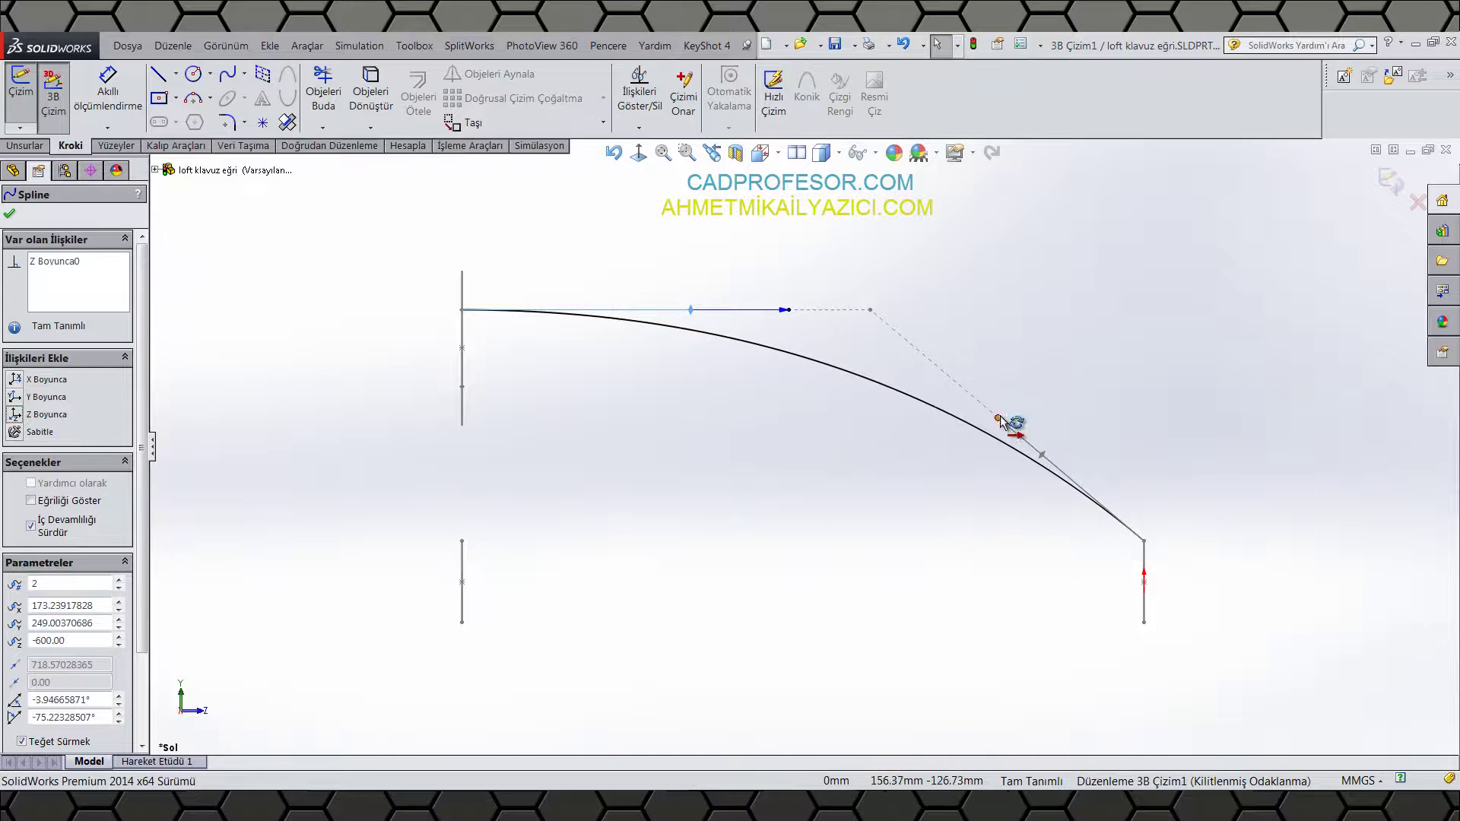
pyautogui.click(1020, 455)
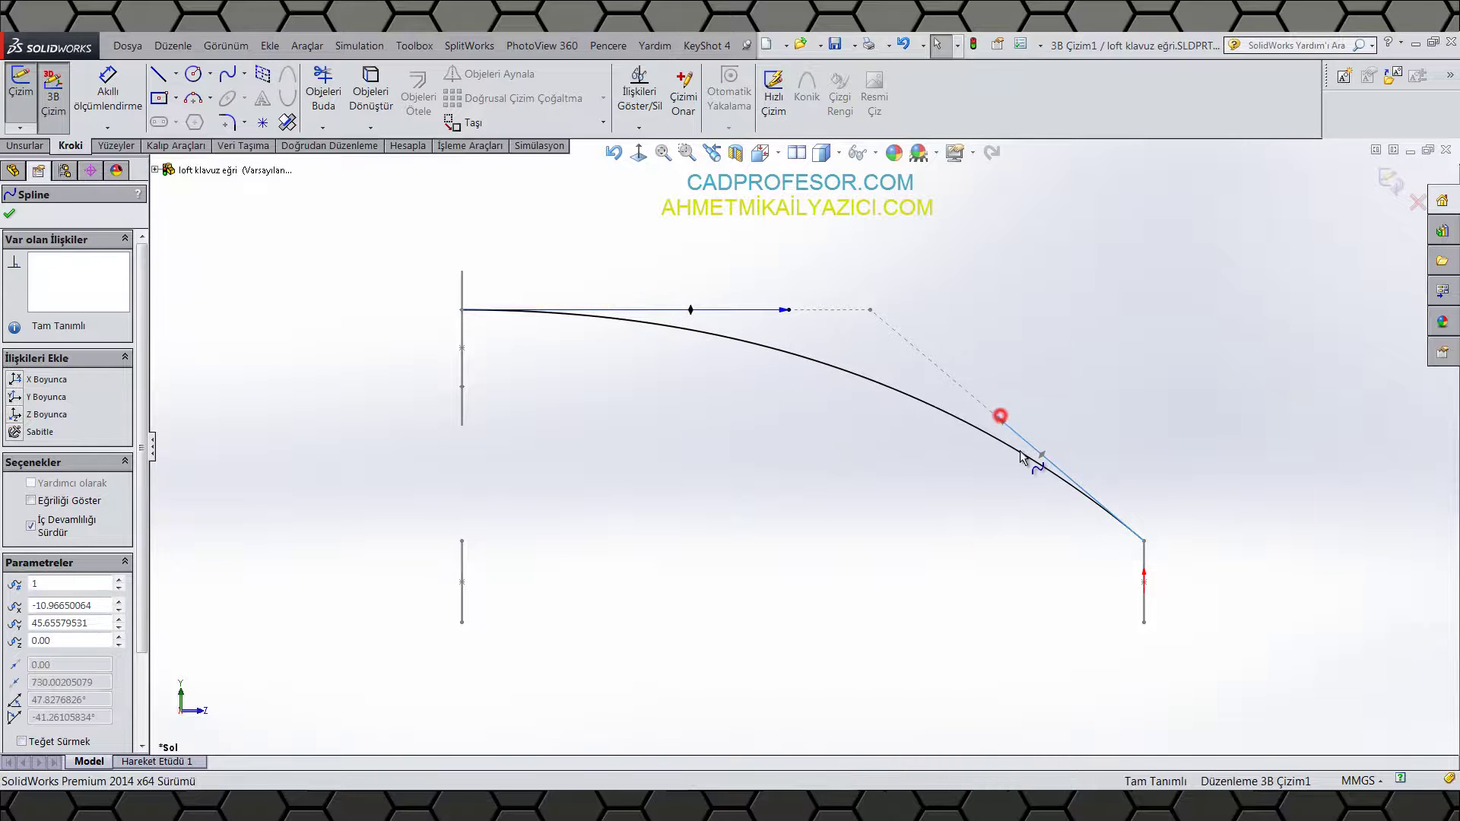
pyautogui.click(15, 415)
pyautogui.click(691, 515)
pyautogui.moveTo(692, 511); pyautogui.dragTo(528, 554, button='middle')
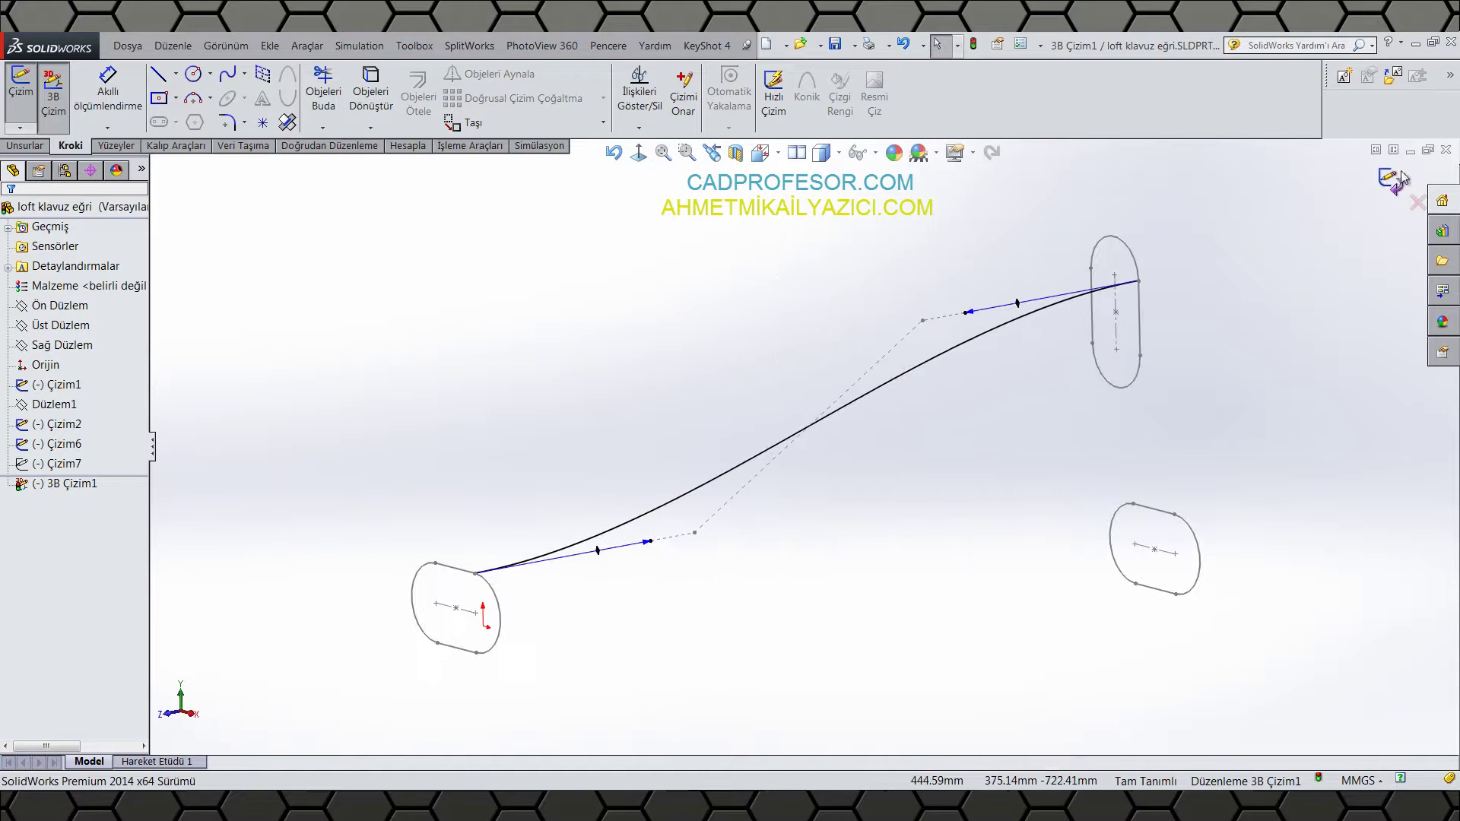
pyautogui.click(1396, 180)
# Step: Loft a solid between the two slot sketches, guided by the 3B Çizim1 curve
pyautogui.click(573, 327)
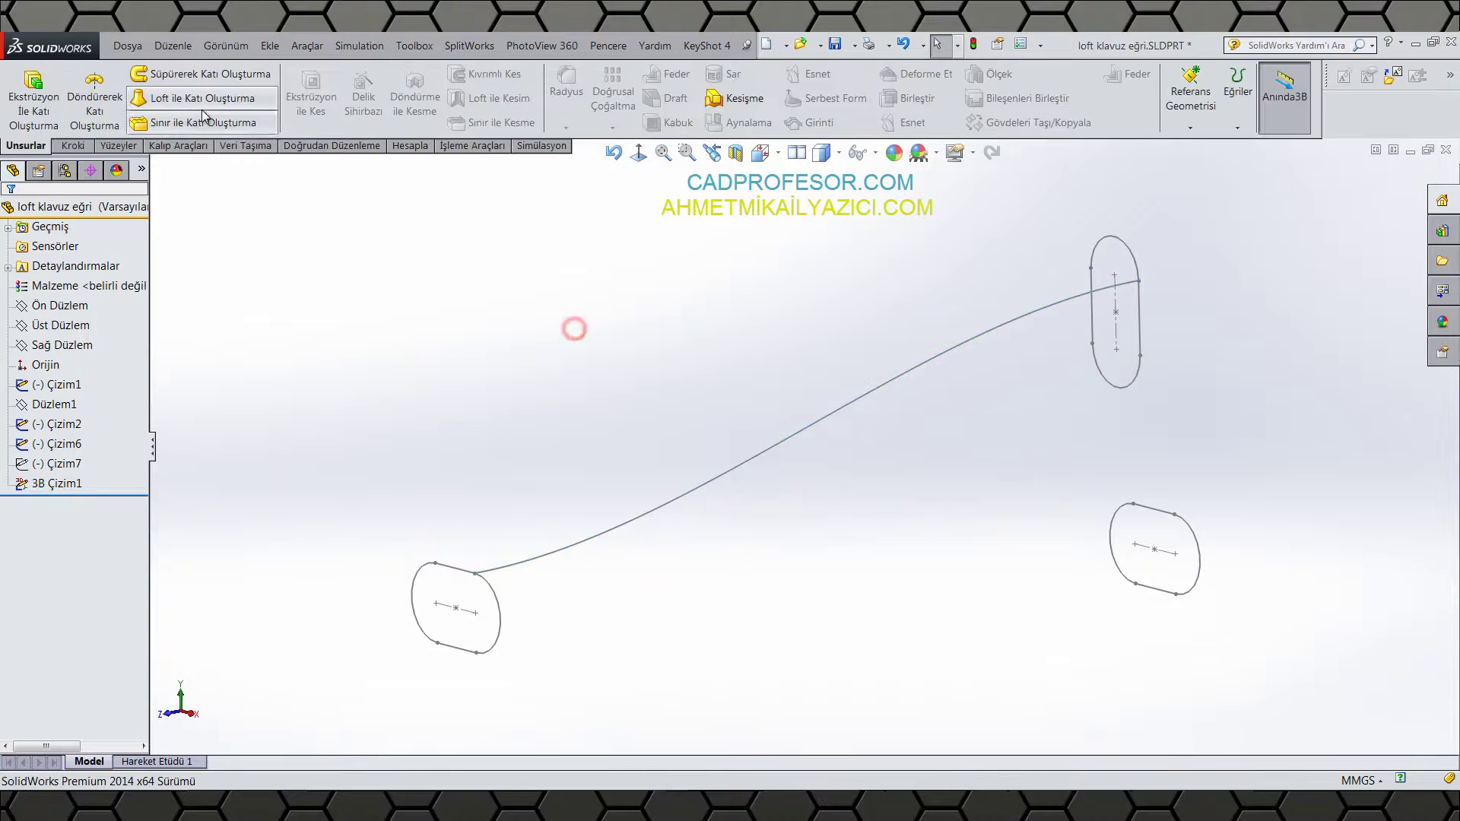
pyautogui.click(199, 99)
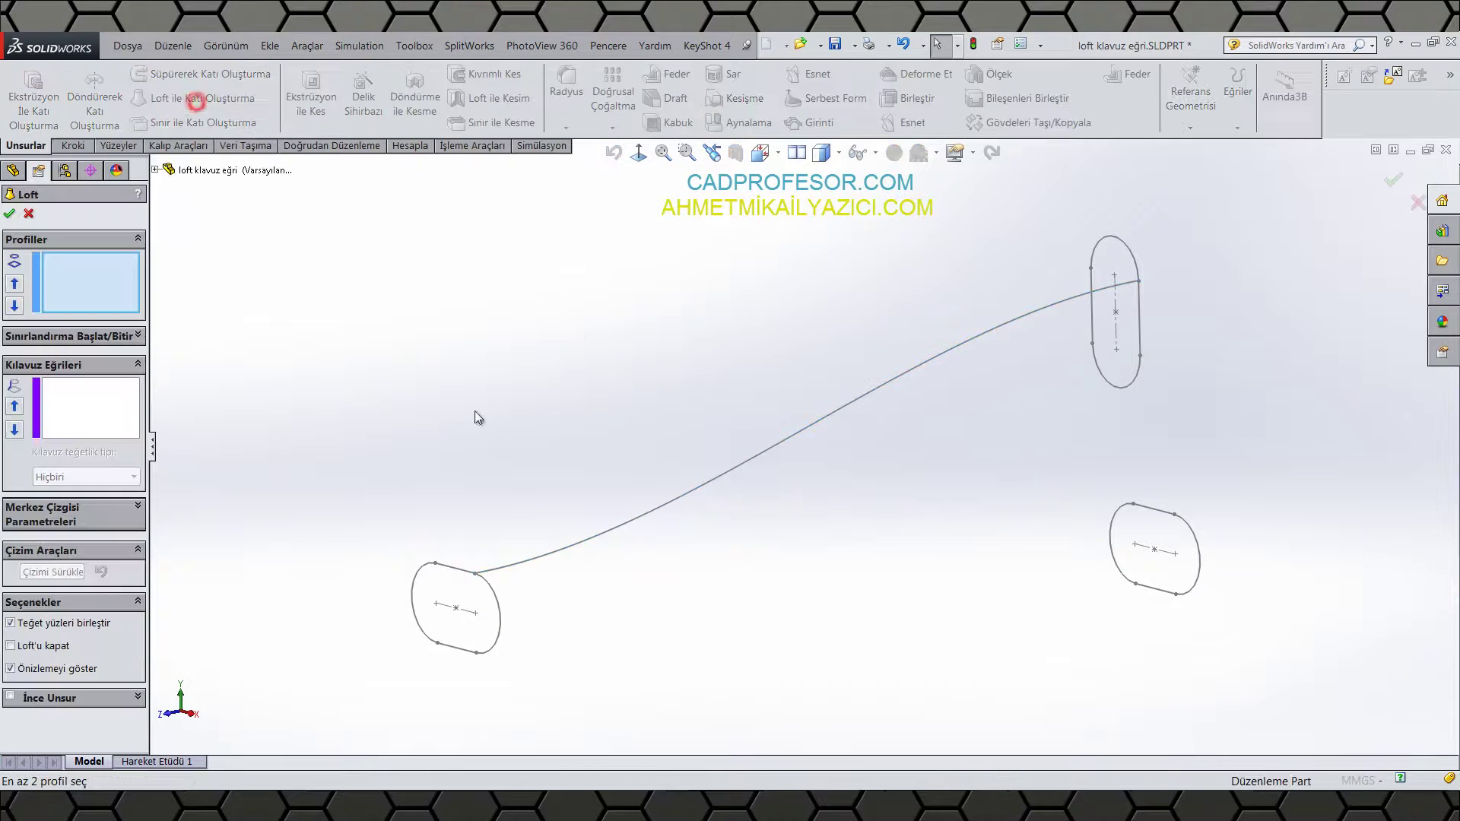
pyautogui.click(436, 563)
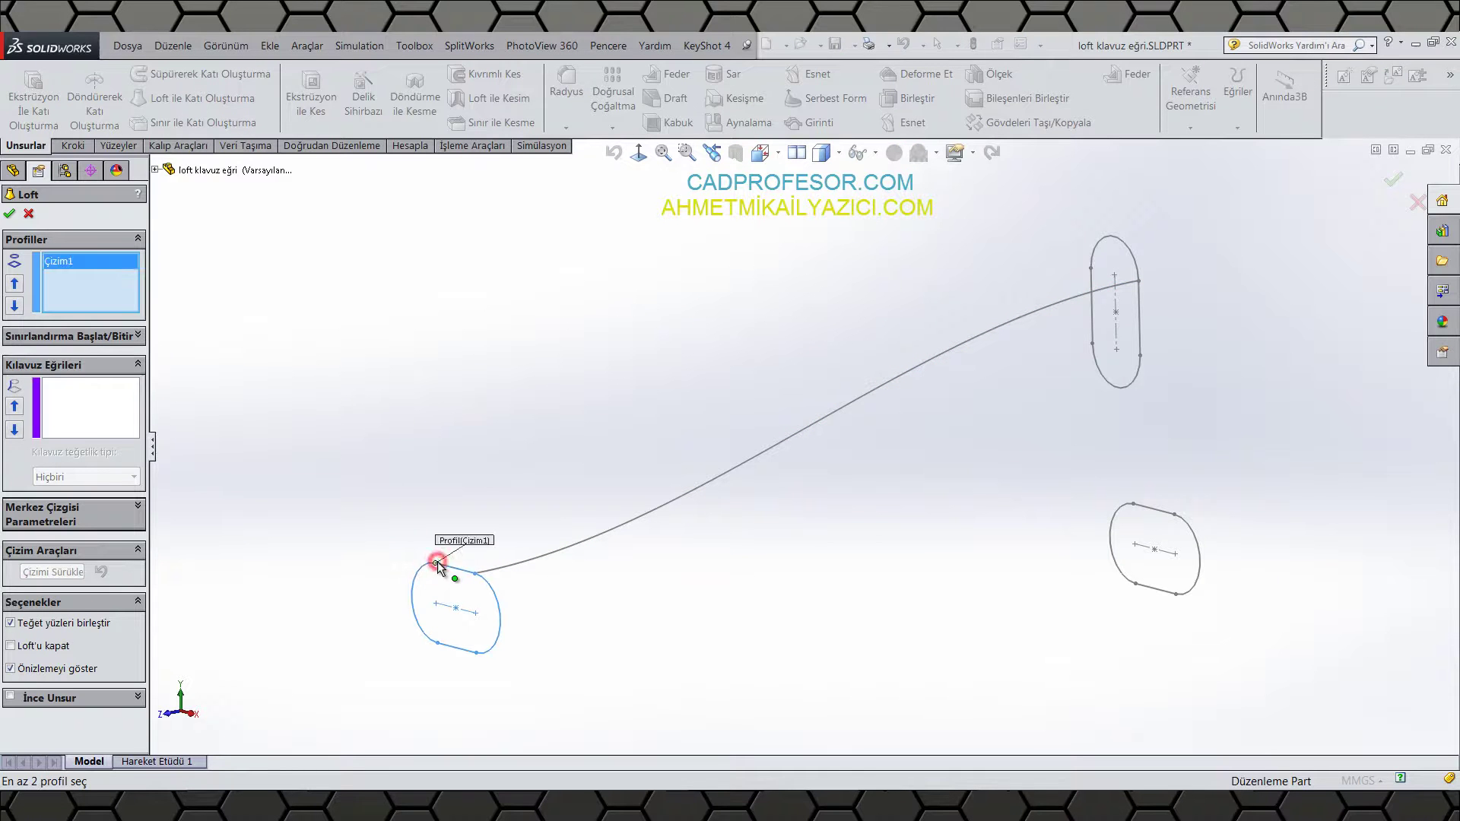
pyautogui.click(1091, 270)
pyautogui.moveTo(925, 304); pyautogui.dragTo(840, 348, button='middle')
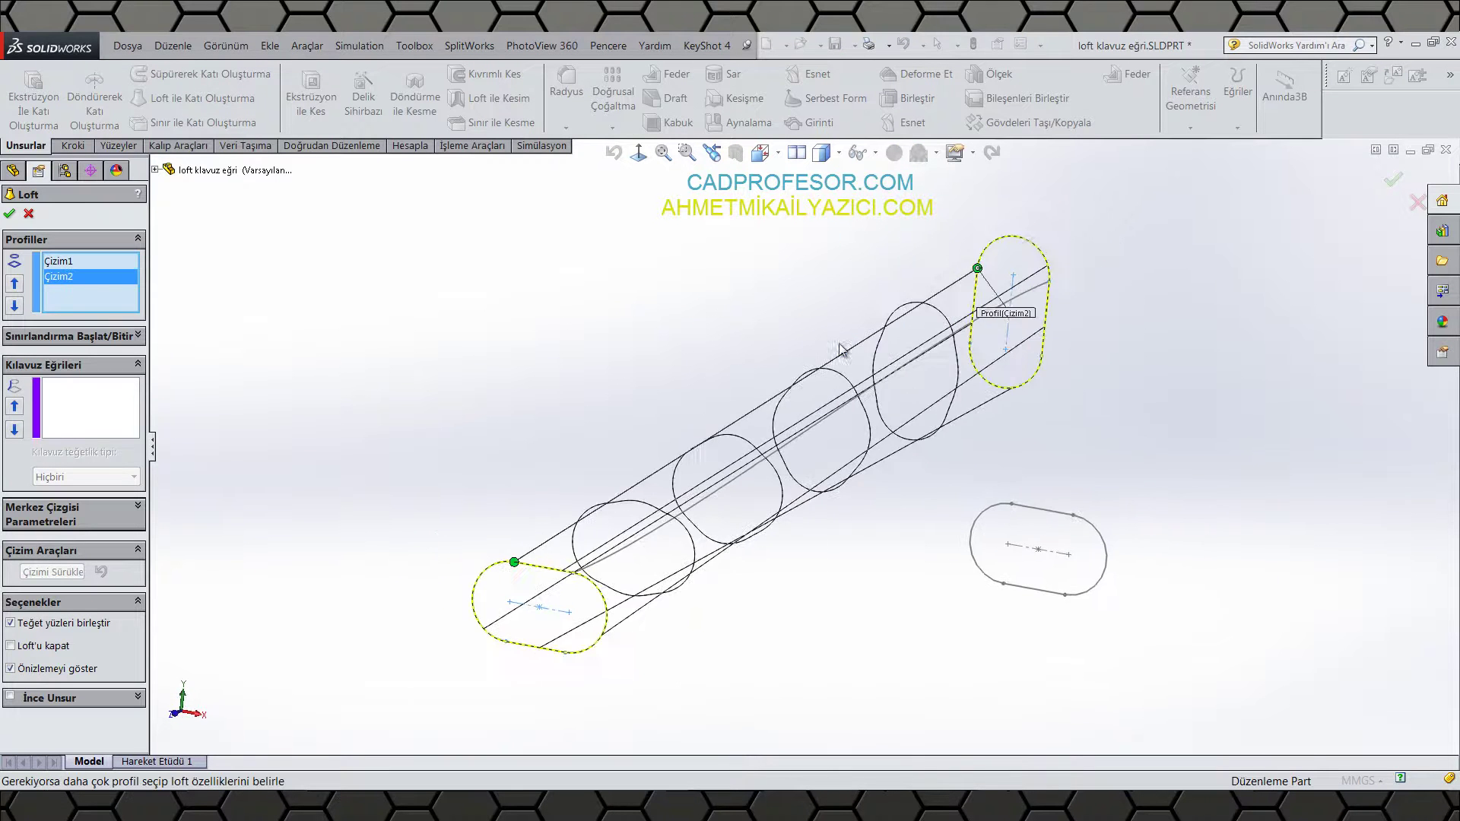
pyautogui.click(108, 412)
pyautogui.click(686, 513)
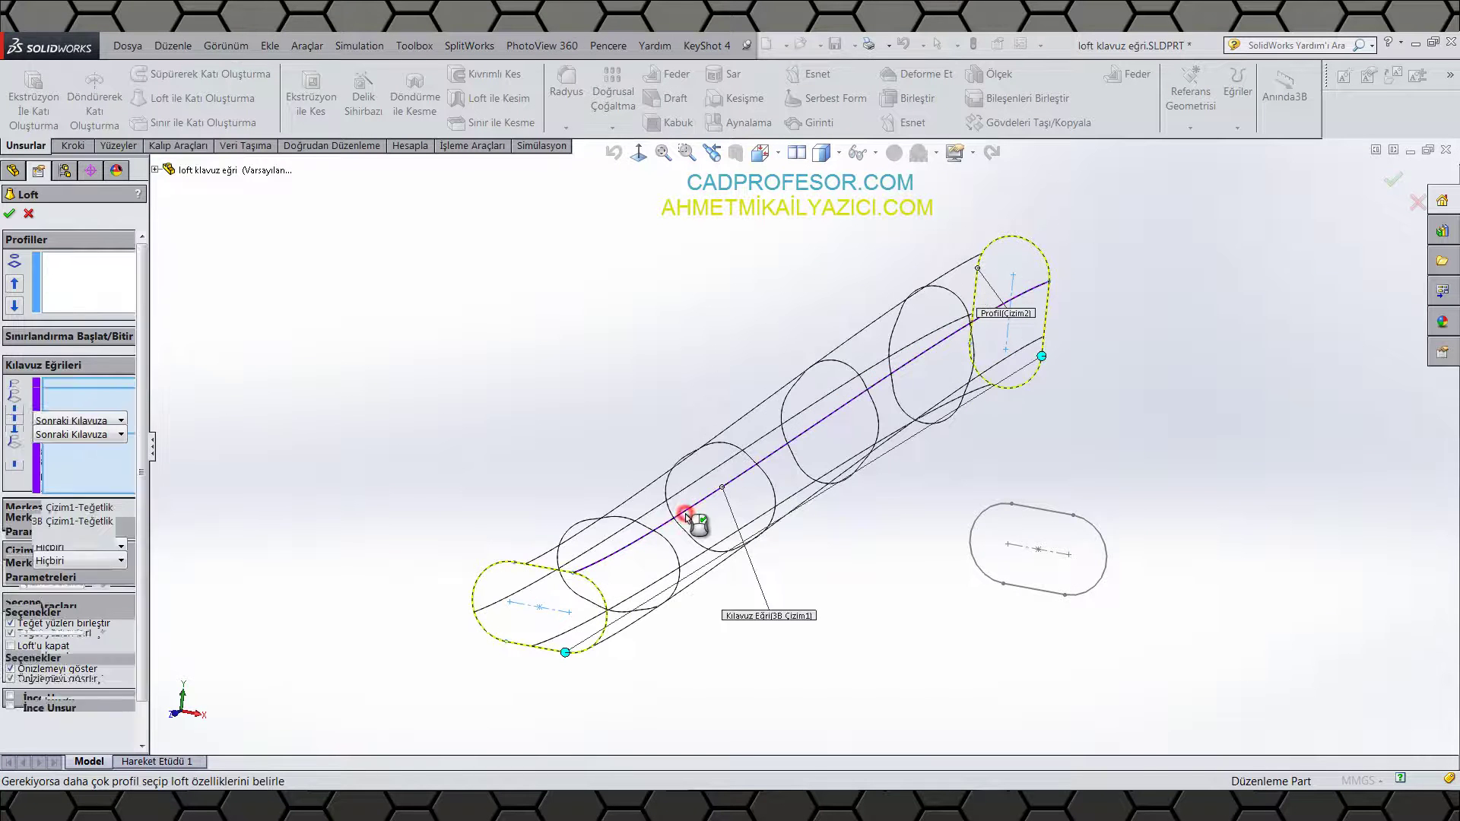
pyautogui.rightClick(834, 487)
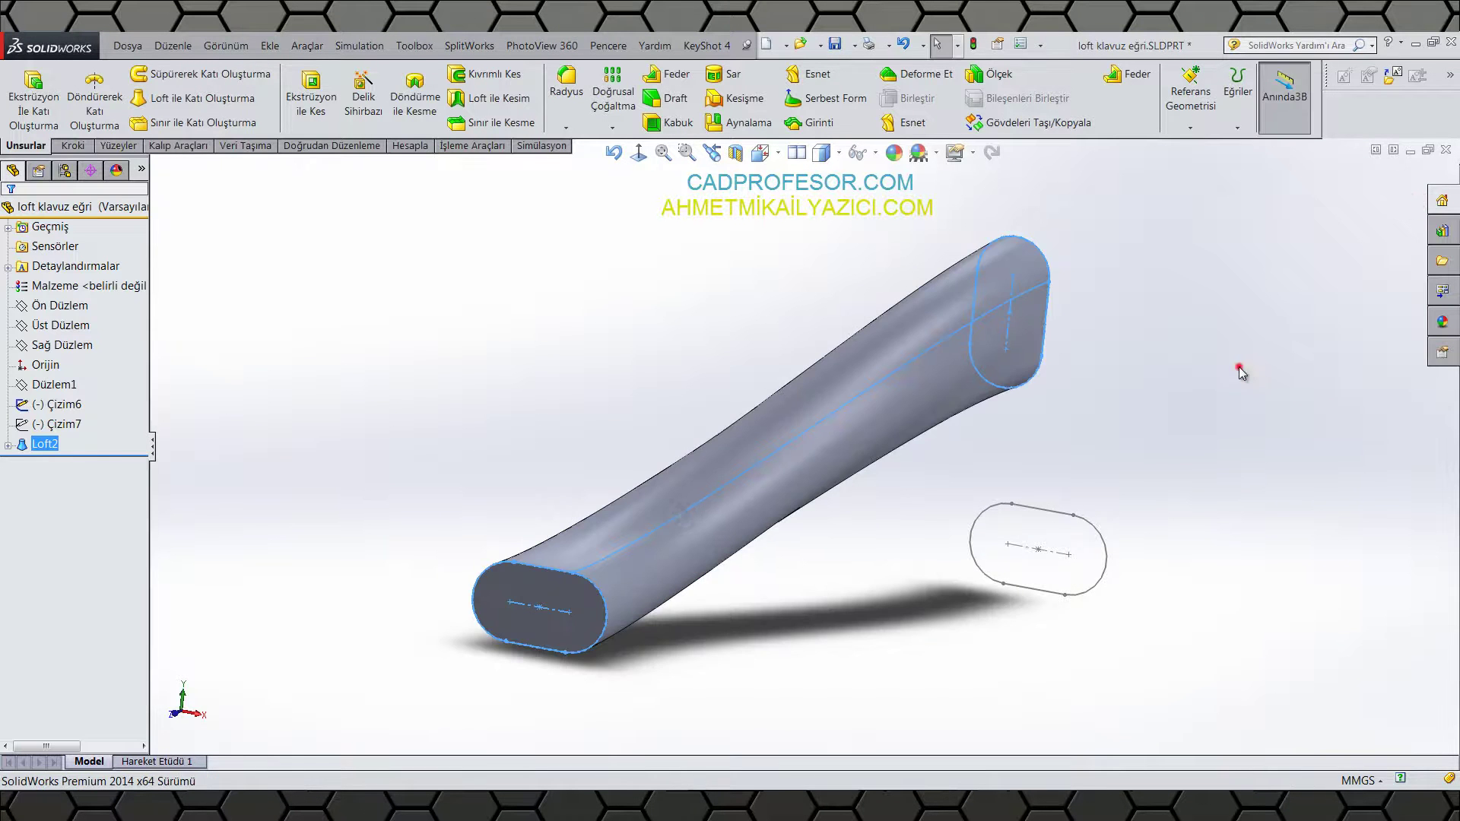
# Step: Inspect the finished Loft2, then delete it
pyautogui.moveTo(870, 480); pyautogui.dragTo(864, 509, button='middle')
pyautogui.click(837, 435)
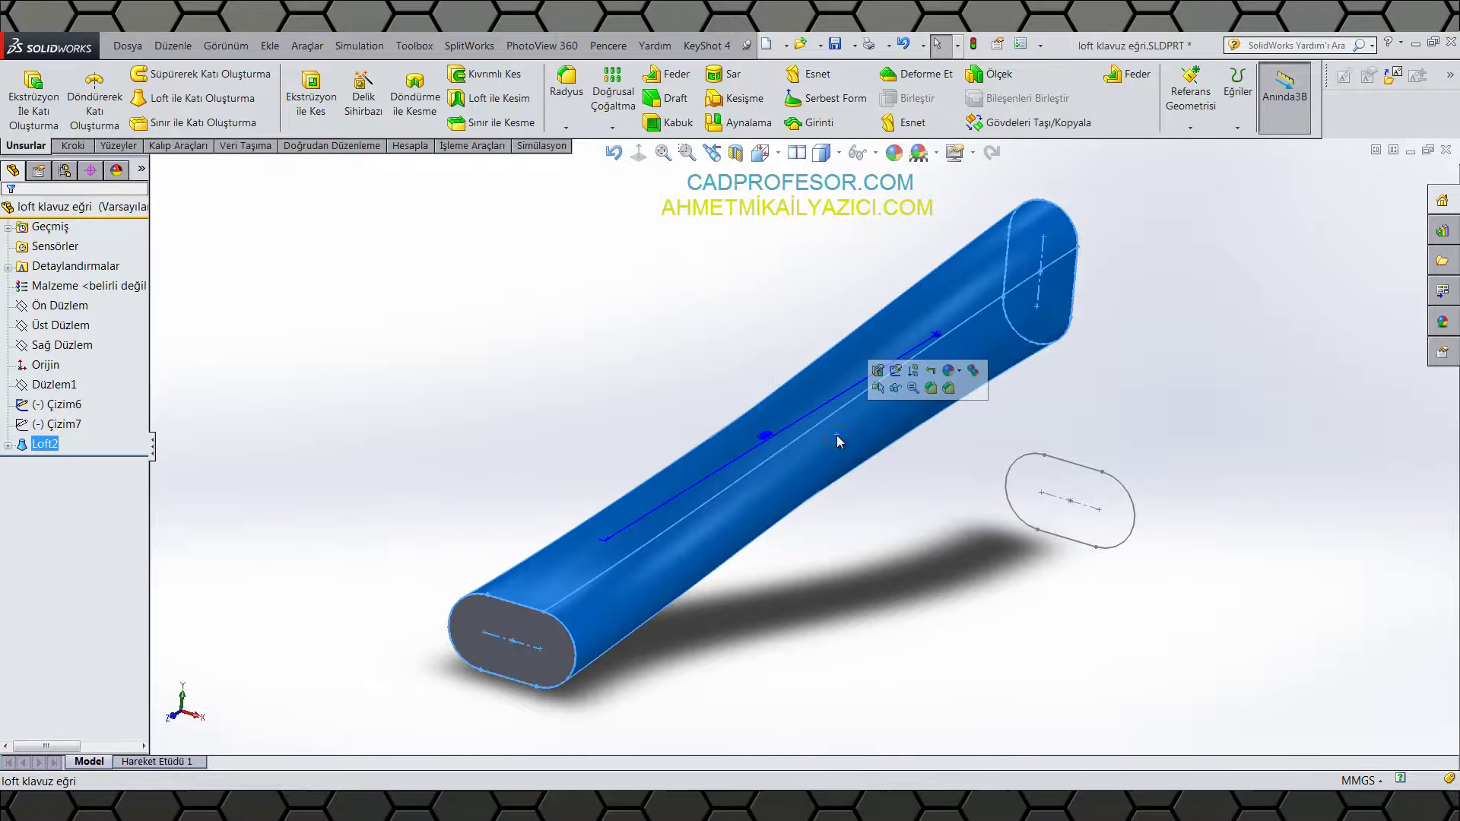
pyautogui.press('Delete')
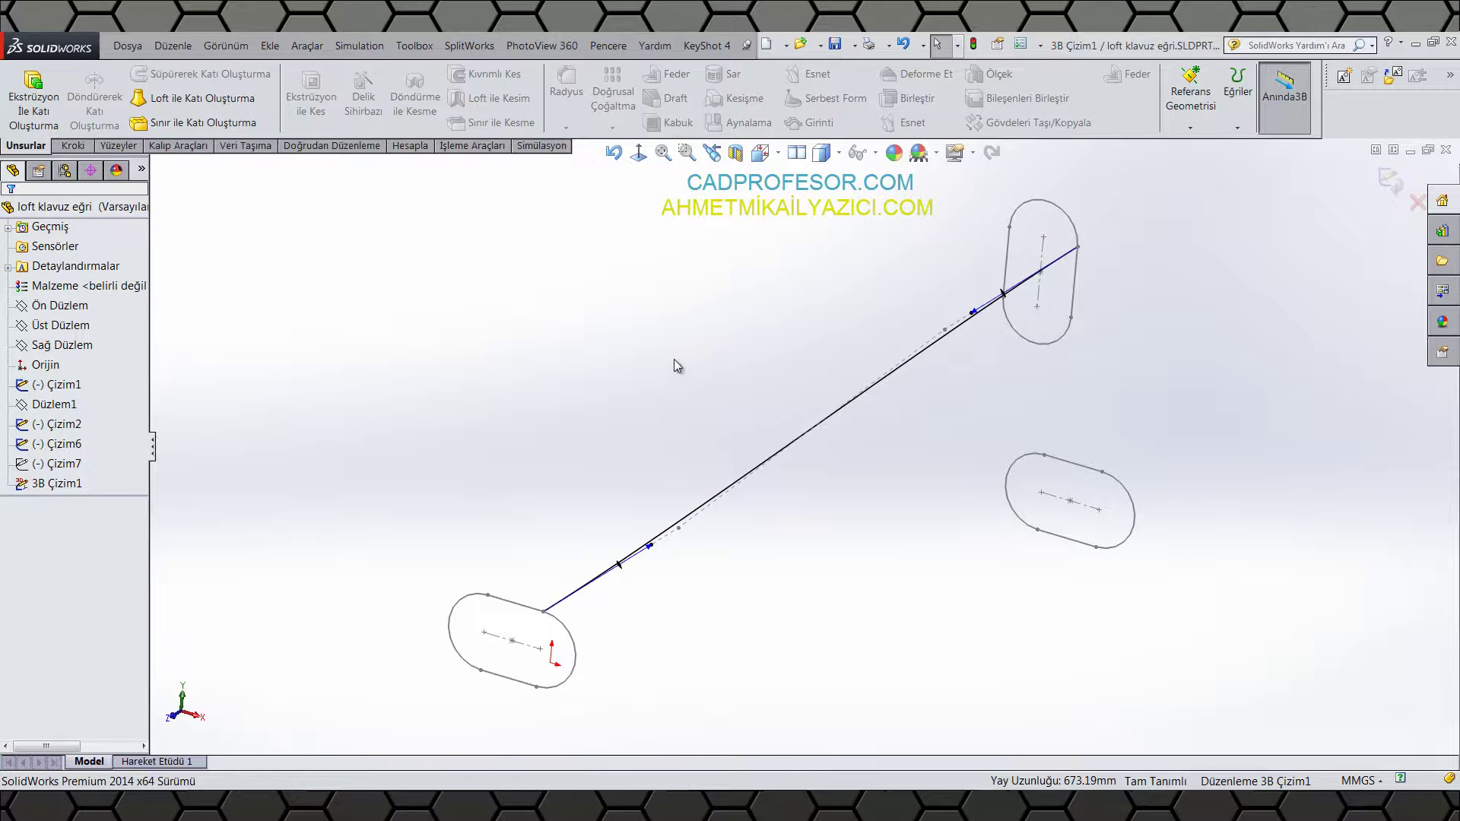
# Step: Draw a second spline from the lower slot's edge to the upper slot's edge
pyautogui.click(77, 146)
pyautogui.click(230, 76)
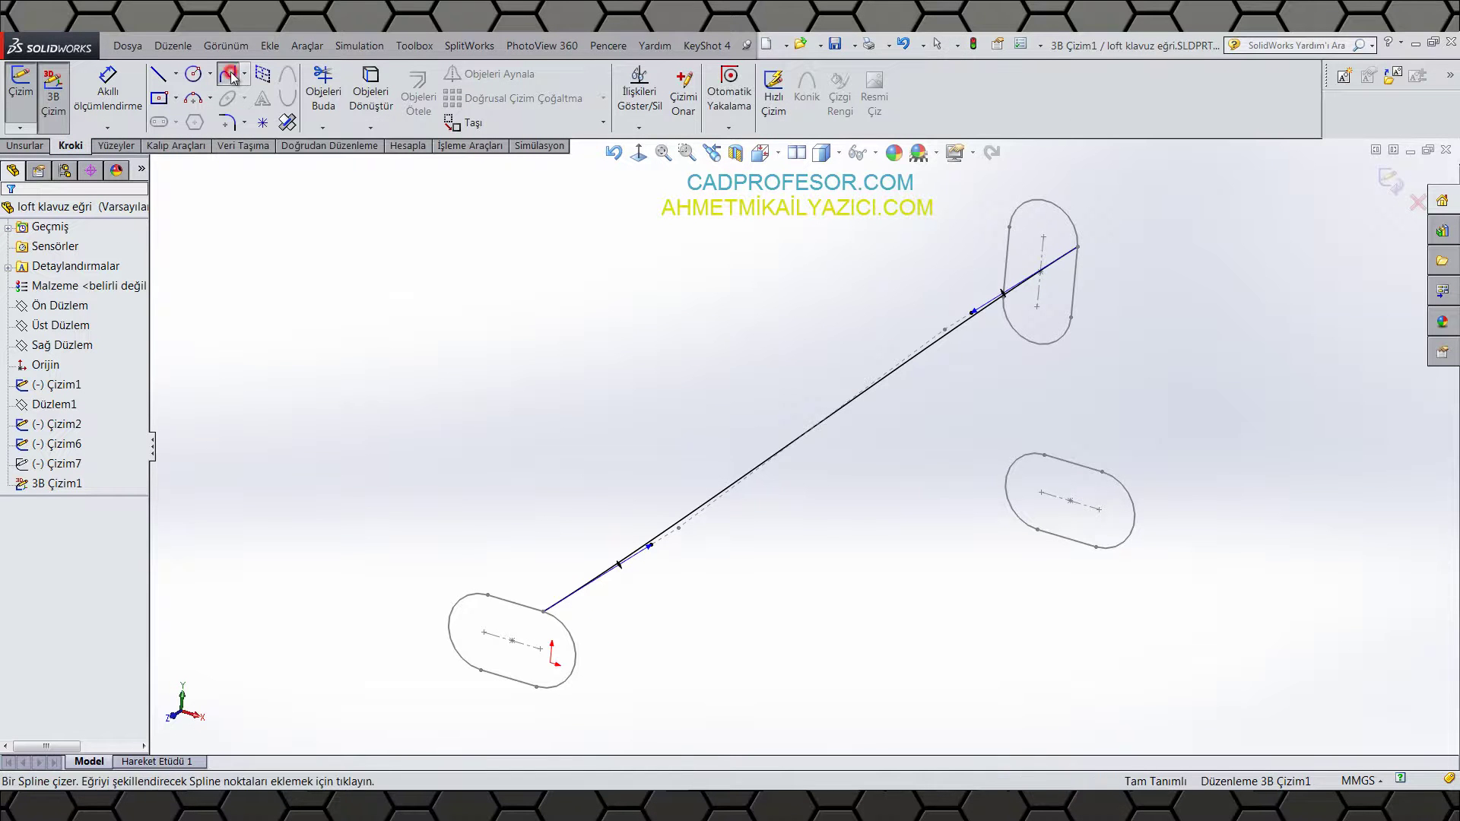
pyautogui.click(488, 595)
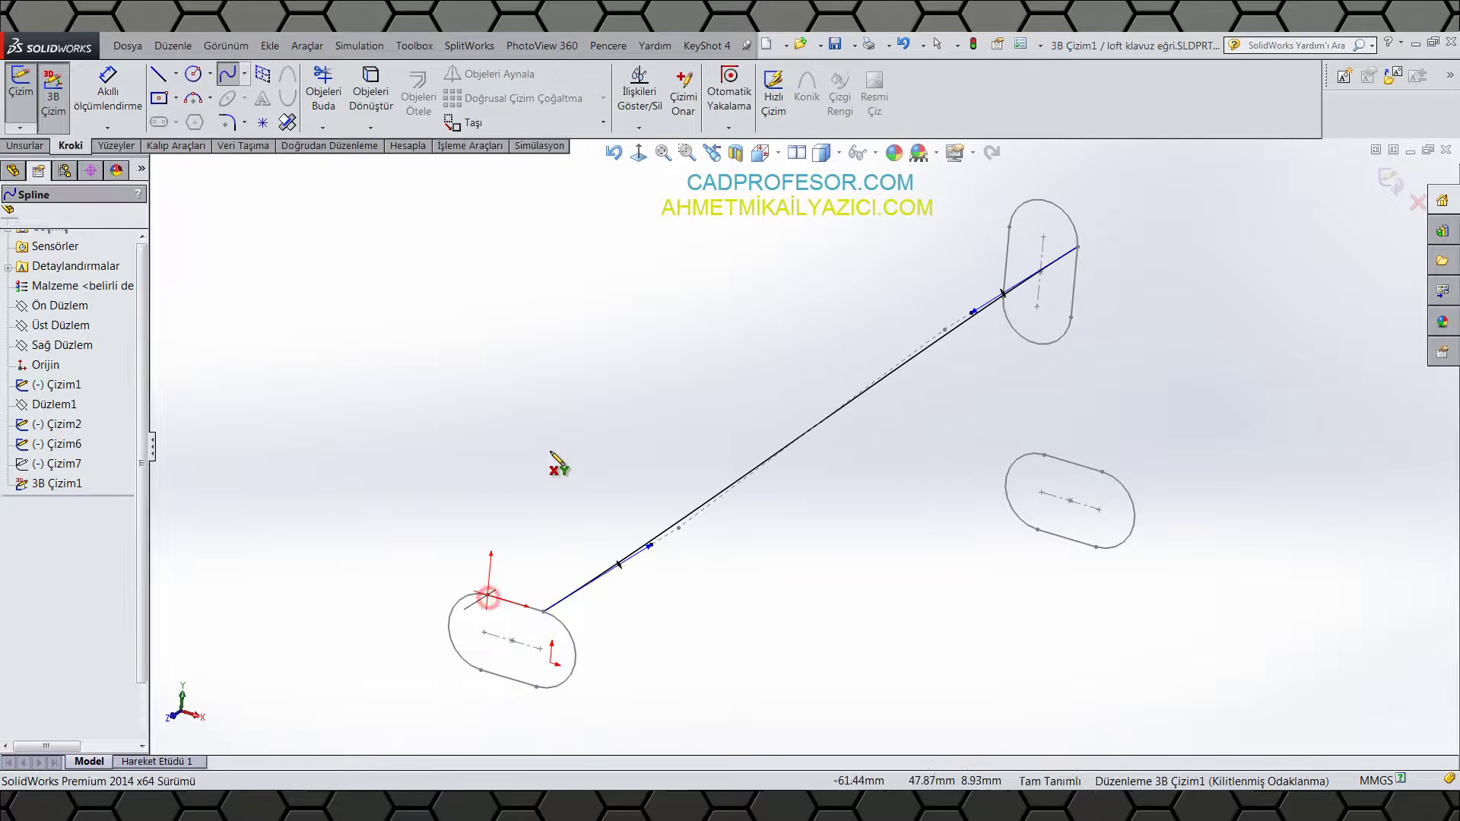
pyautogui.moveTo(563, 456); pyautogui.dragTo(666, 409, button='middle')
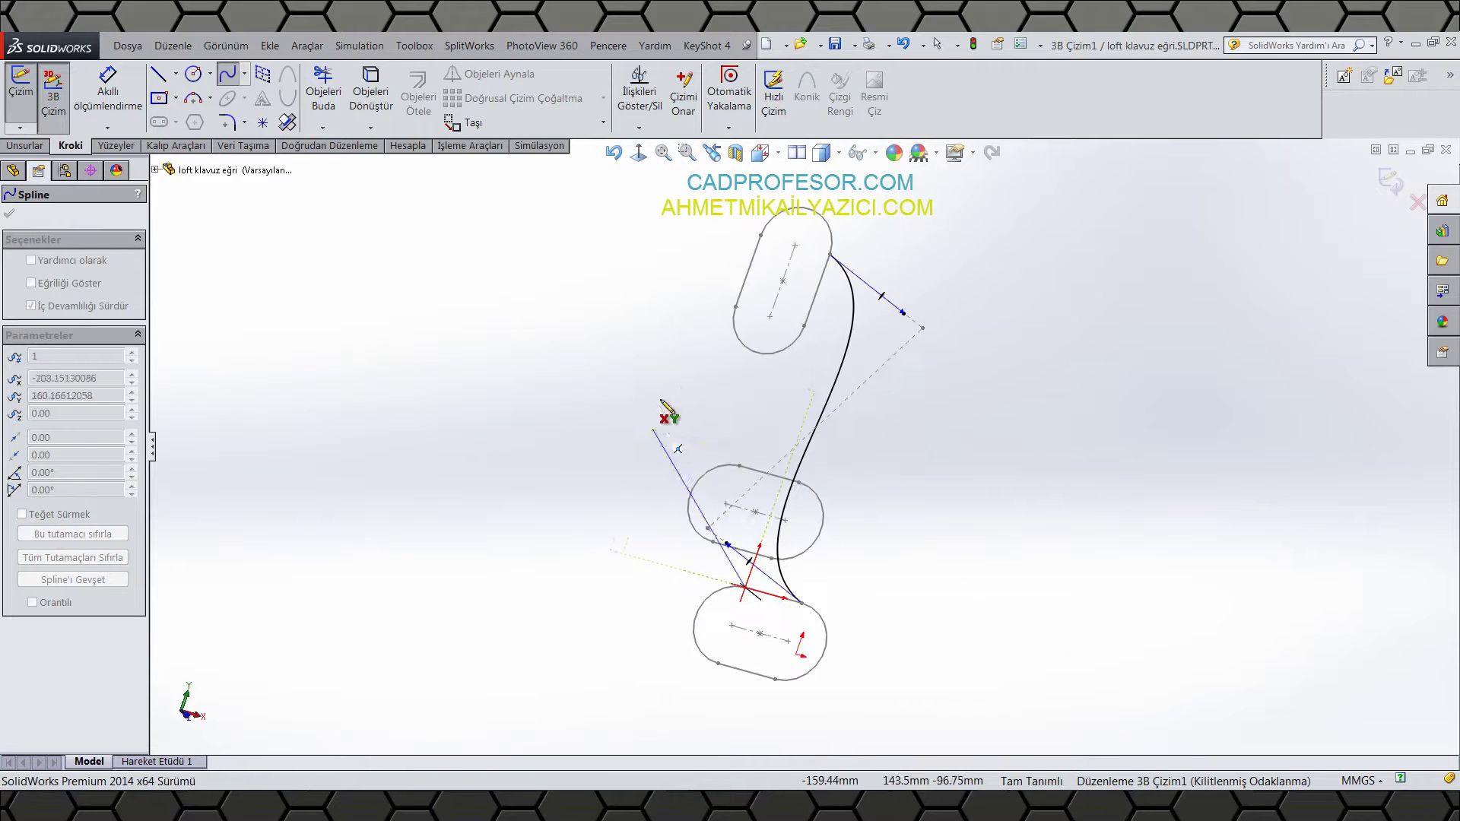
pyautogui.click(736, 308)
pyautogui.rightClick(738, 309)
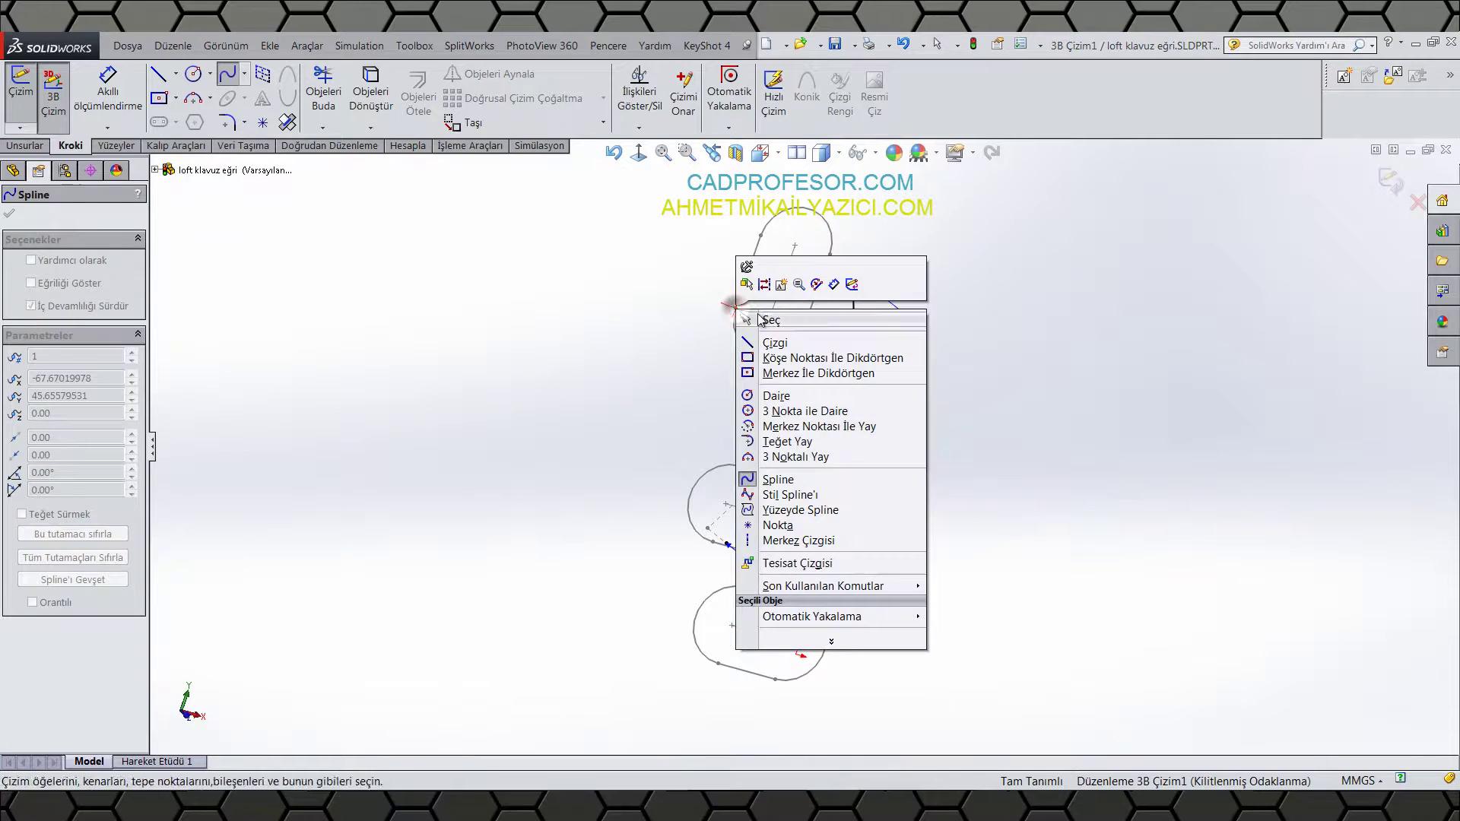
pyautogui.click(769, 319)
# Step: Select the upper slot's corner point and its left edge line
pyautogui.moveTo(633, 430)
pyautogui.mouseDown(button='middle')
pyautogui.moveTo(609, 414)
pyautogui.moveTo(620, 403)
pyautogui.mouseUp(button='middle')
pyautogui.click(772, 238)
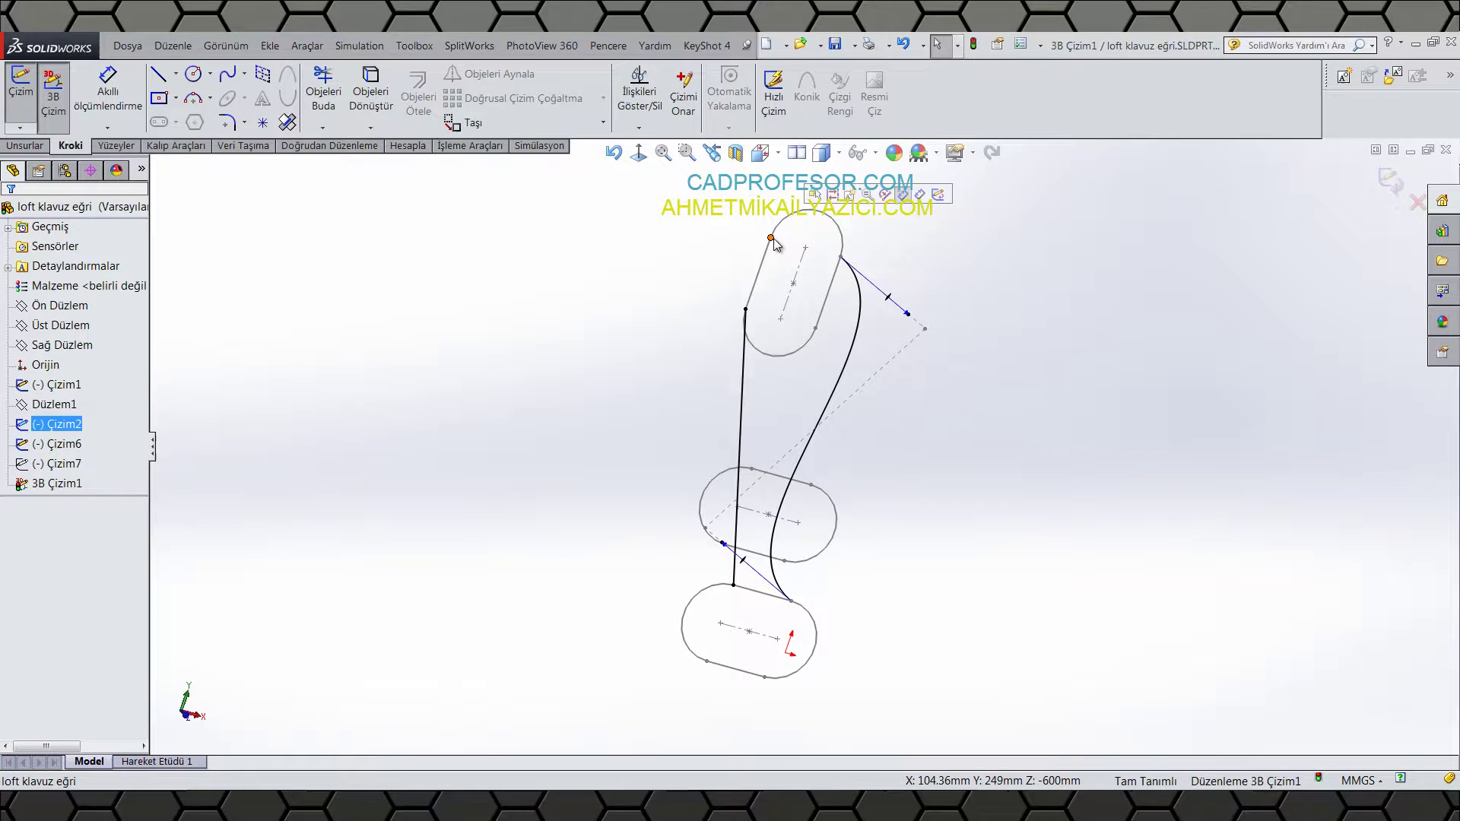
pyautogui.click(760, 278)
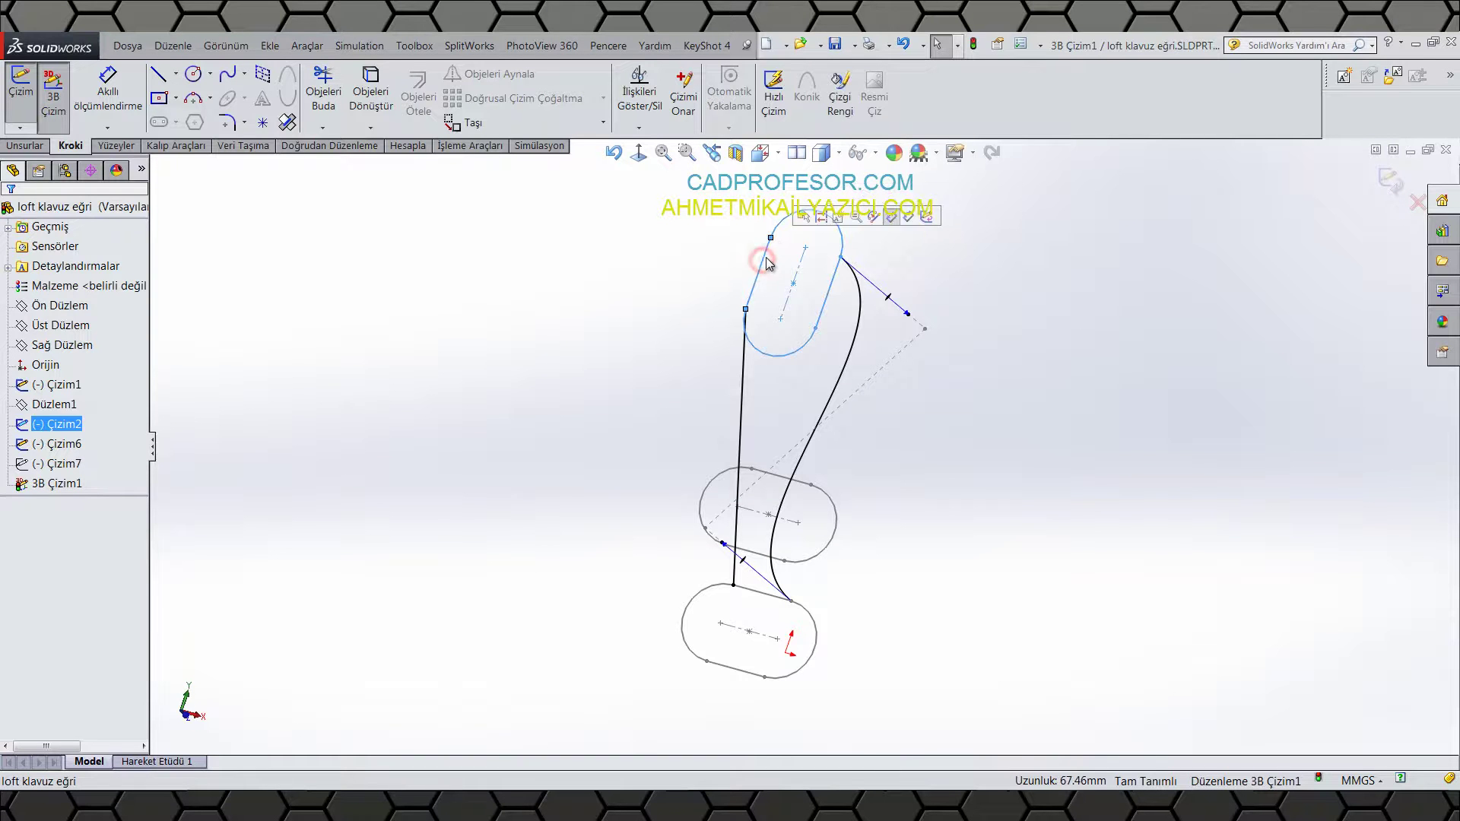
pyautogui.press('Escape')
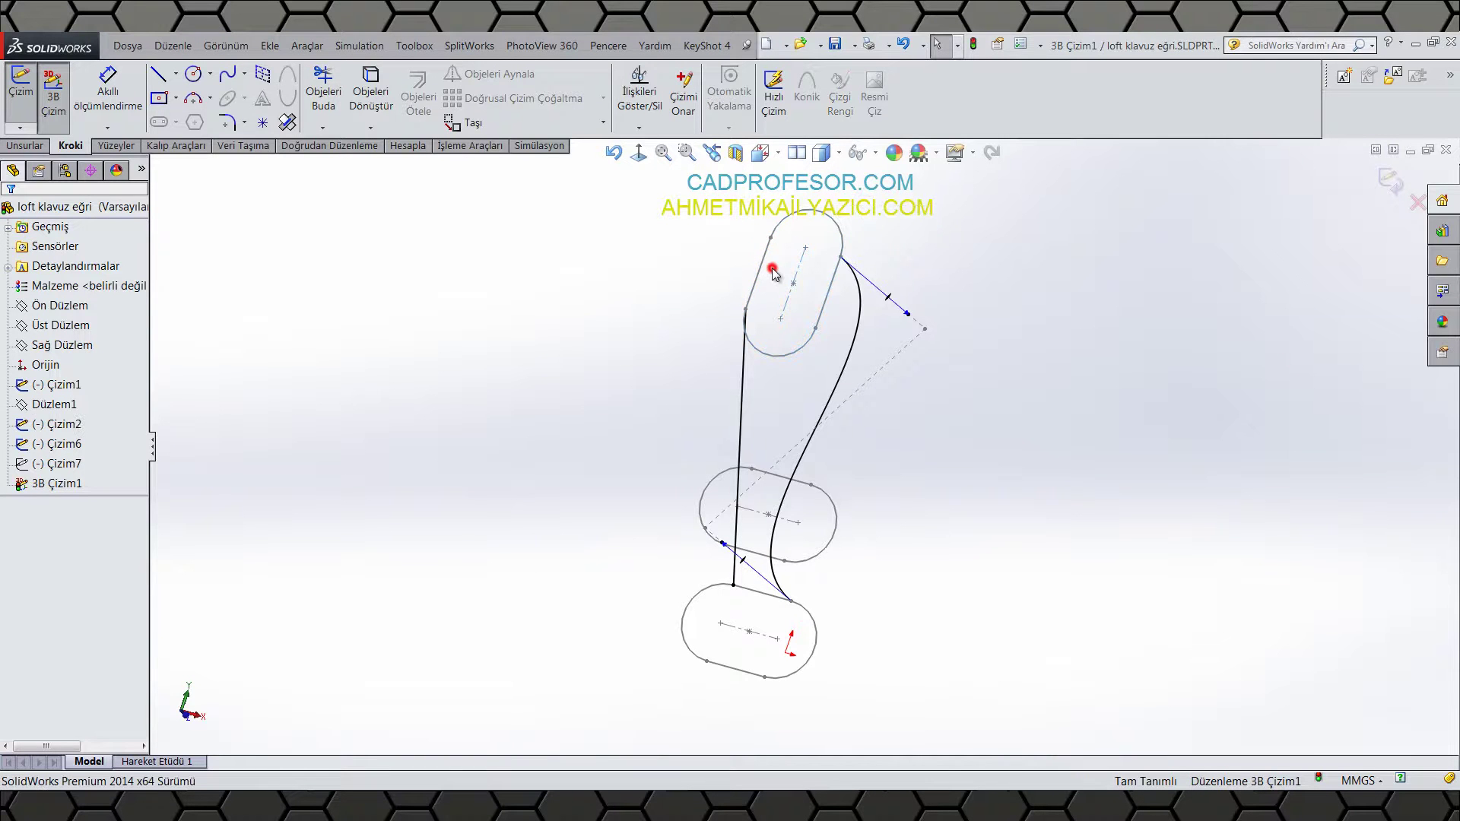
pyautogui.scroll(-5, 772, 267)
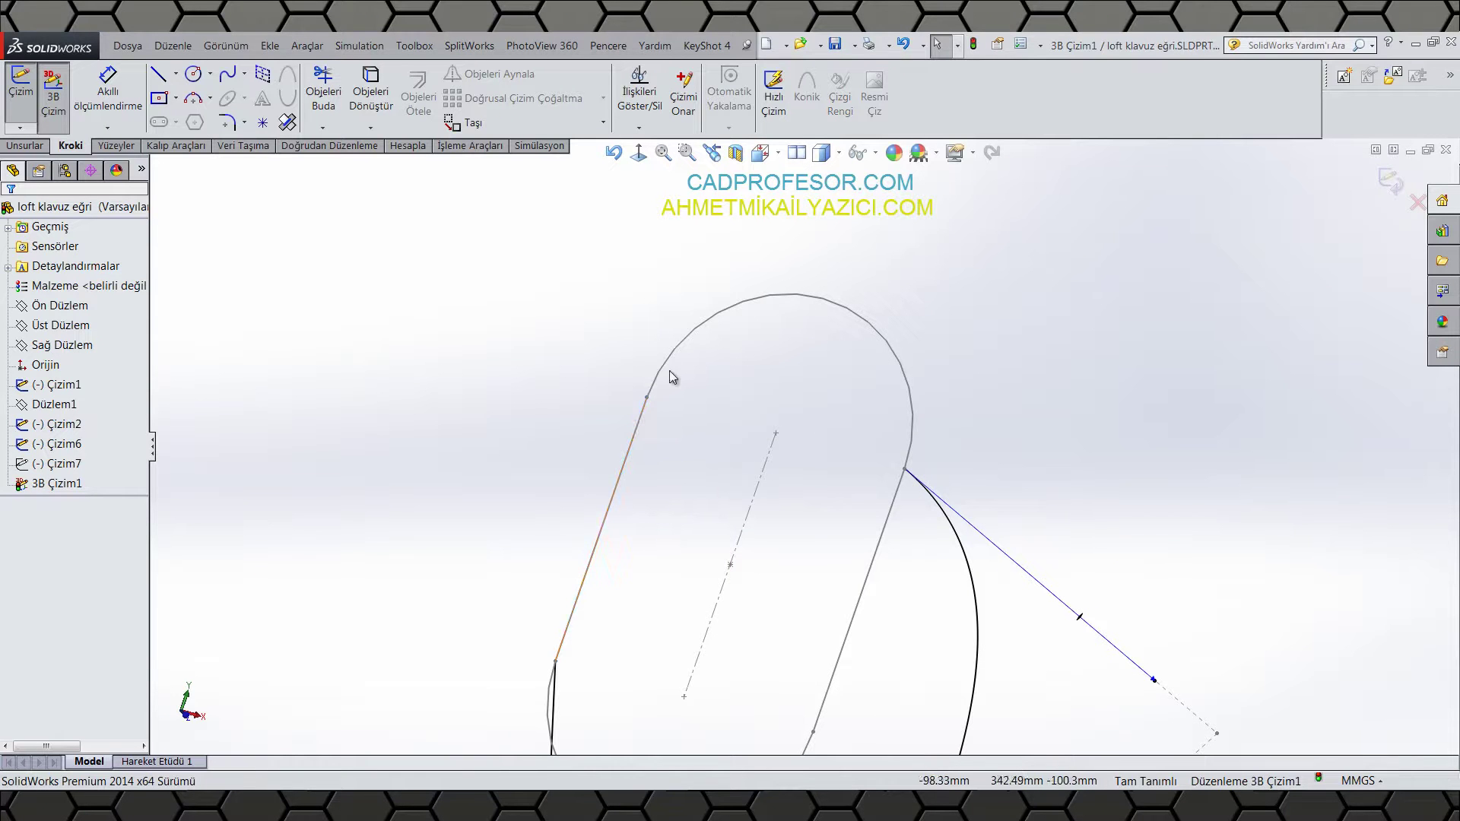
pyautogui.scroll(6, 724, 376)
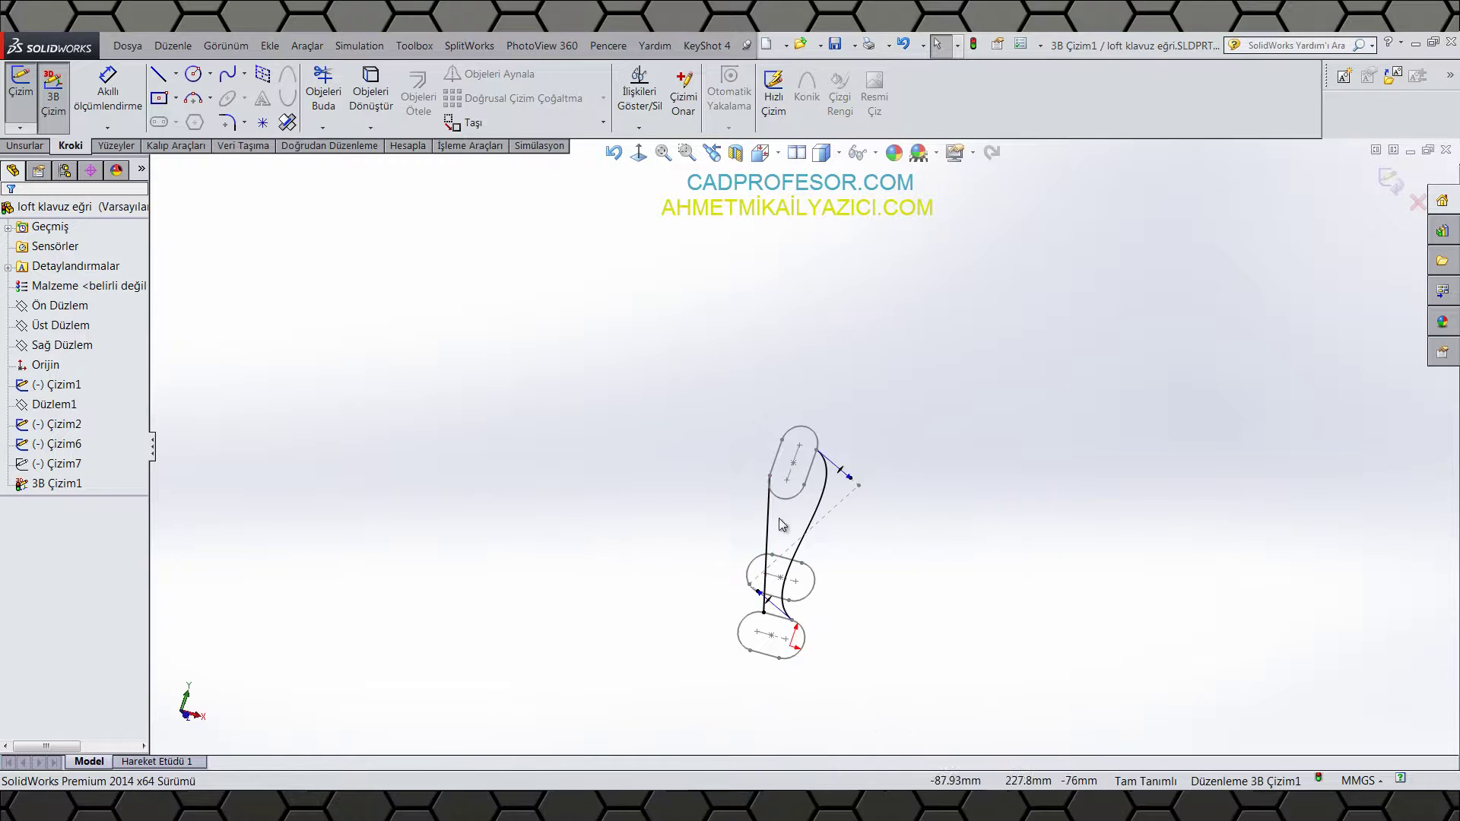
pyautogui.scroll(-3, 808, 580)
pyautogui.scroll(2, 808, 580)
pyautogui.moveTo(795, 605); pyautogui.dragTo(649, 578, button='middle')
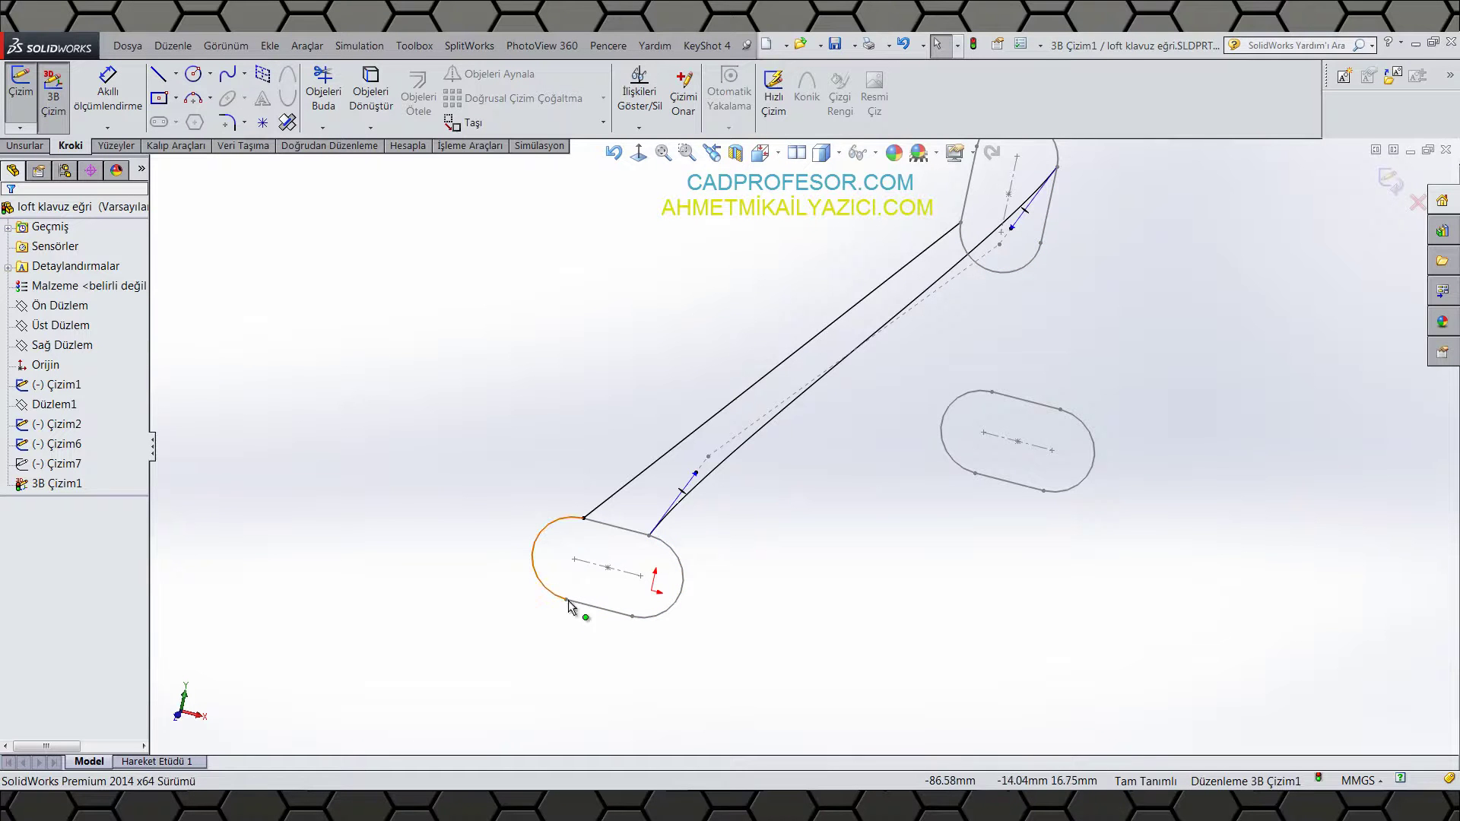
pyautogui.scroll(3, 701, 592)
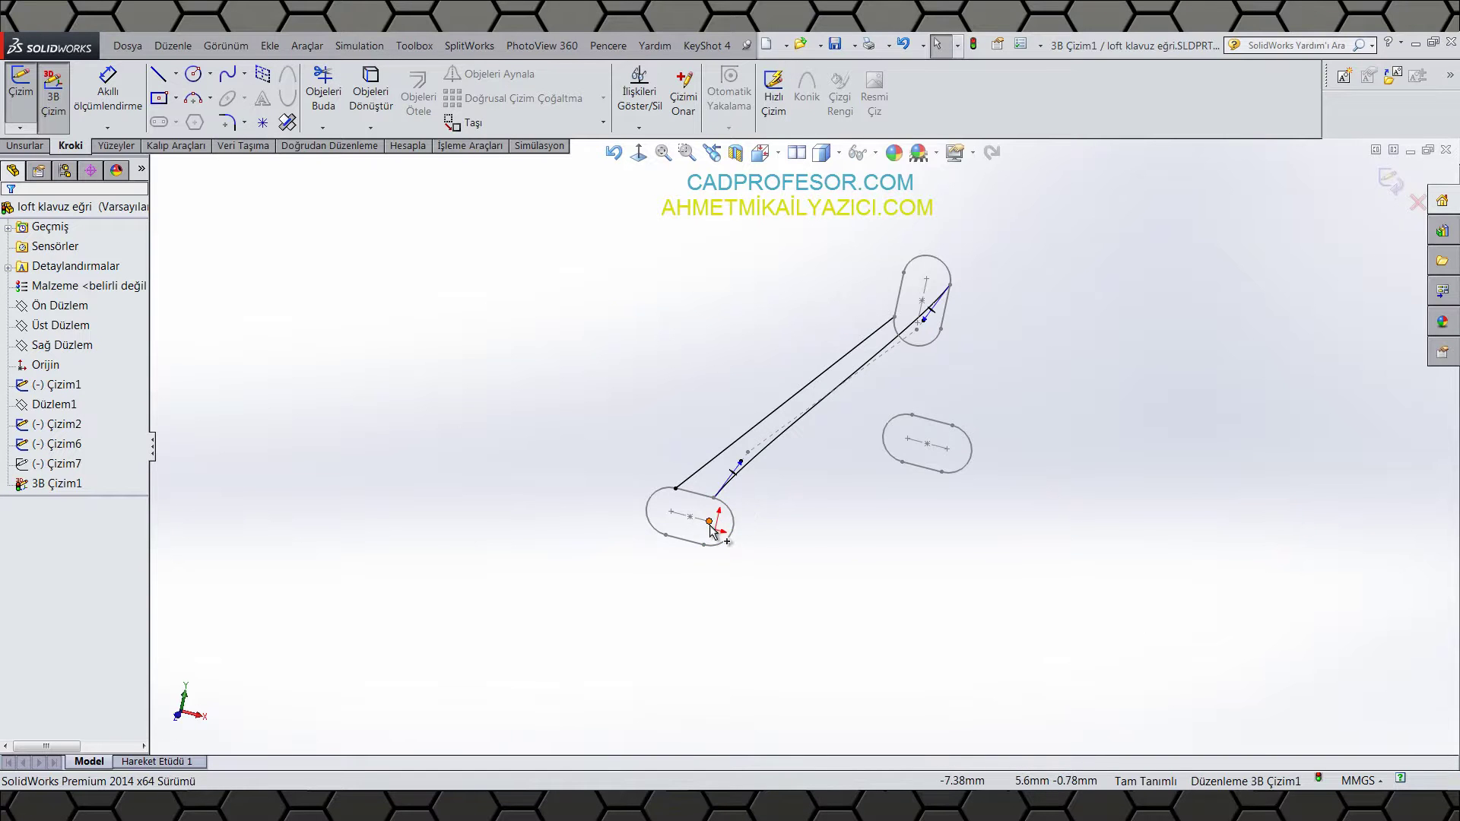
pyautogui.hotkey('ctrl', '3')
# Step: Set the second spline's end tangents along Z, bending it into an S-curve parallel to the first
pyautogui.click(709, 446)
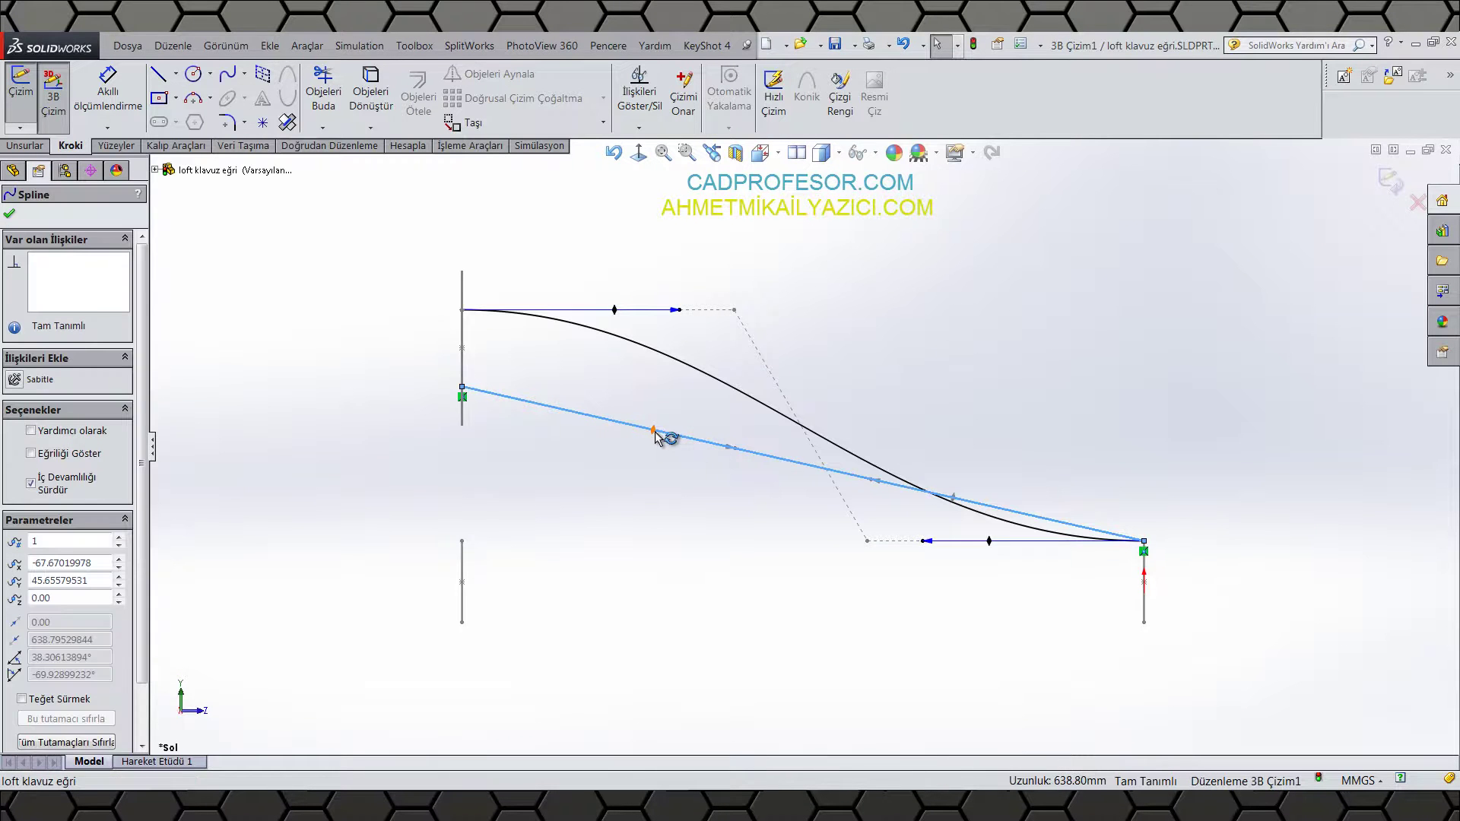
pyautogui.click(654, 430)
pyautogui.click(17, 417)
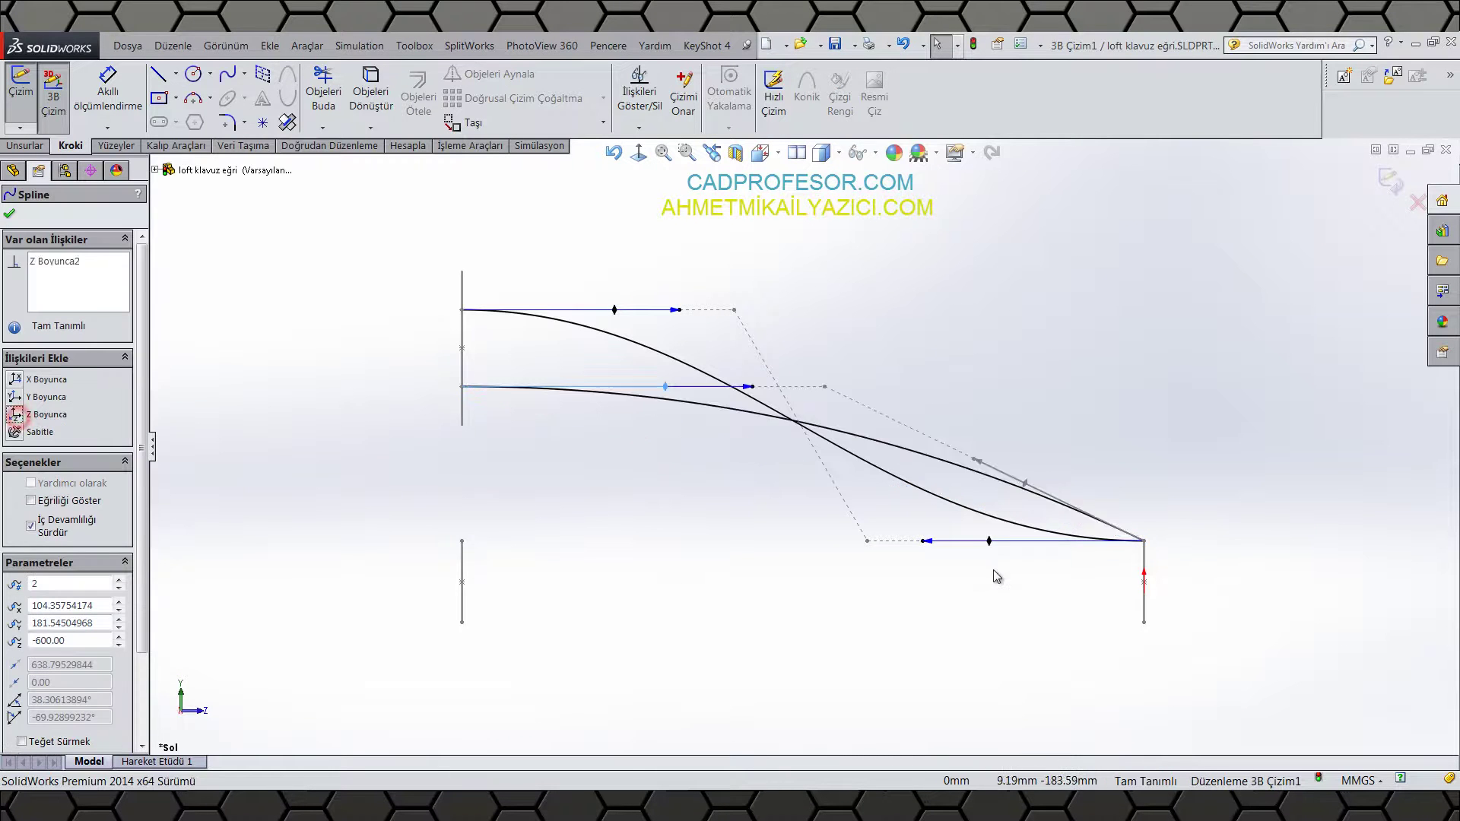
pyautogui.click(1023, 483)
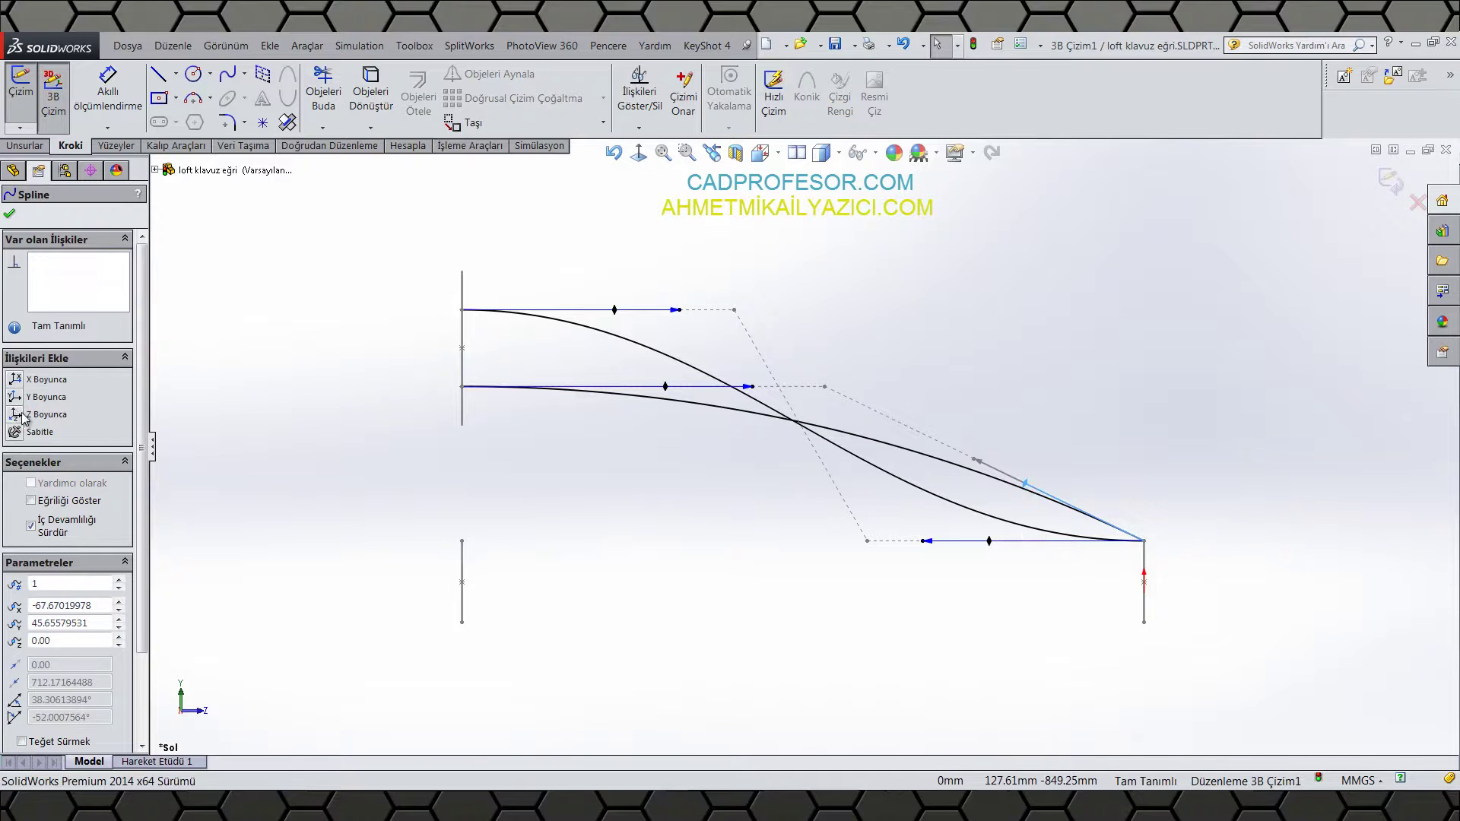
pyautogui.click(560, 555)
pyautogui.moveTo(561, 555)
pyautogui.mouseDown(button='middle')
pyautogui.moveTo(694, 515)
pyautogui.moveTo(646, 556)
pyautogui.moveTo(661, 594)
pyautogui.mouseUp(button='middle')
pyautogui.scroll(2, 844, 566)
pyautogui.scroll(-3, 930, 505)
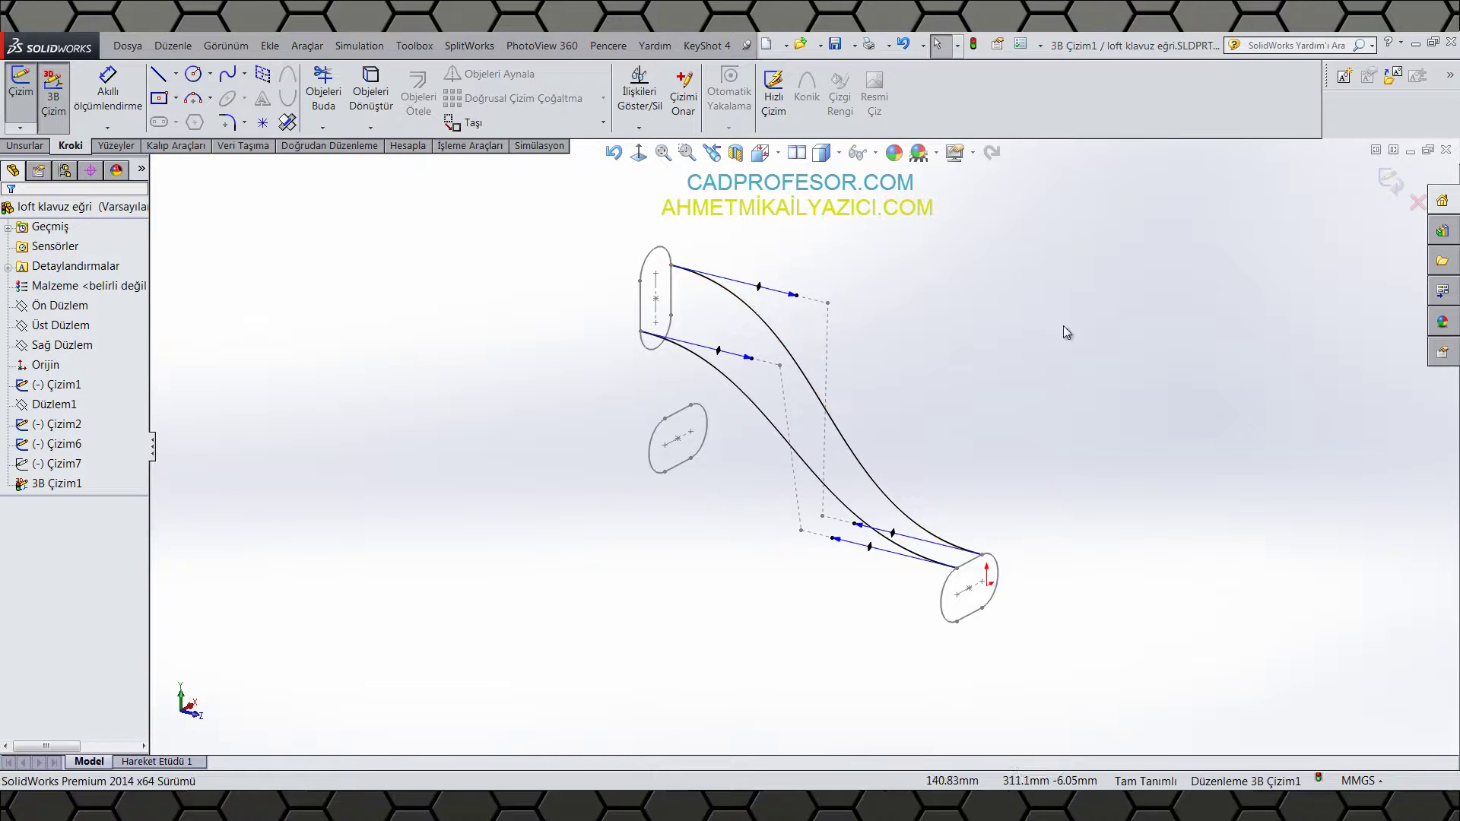
# Step: Exit the 3D sketch and start a lofted solid using both slot sketches as profiles
pyautogui.click(1389, 178)
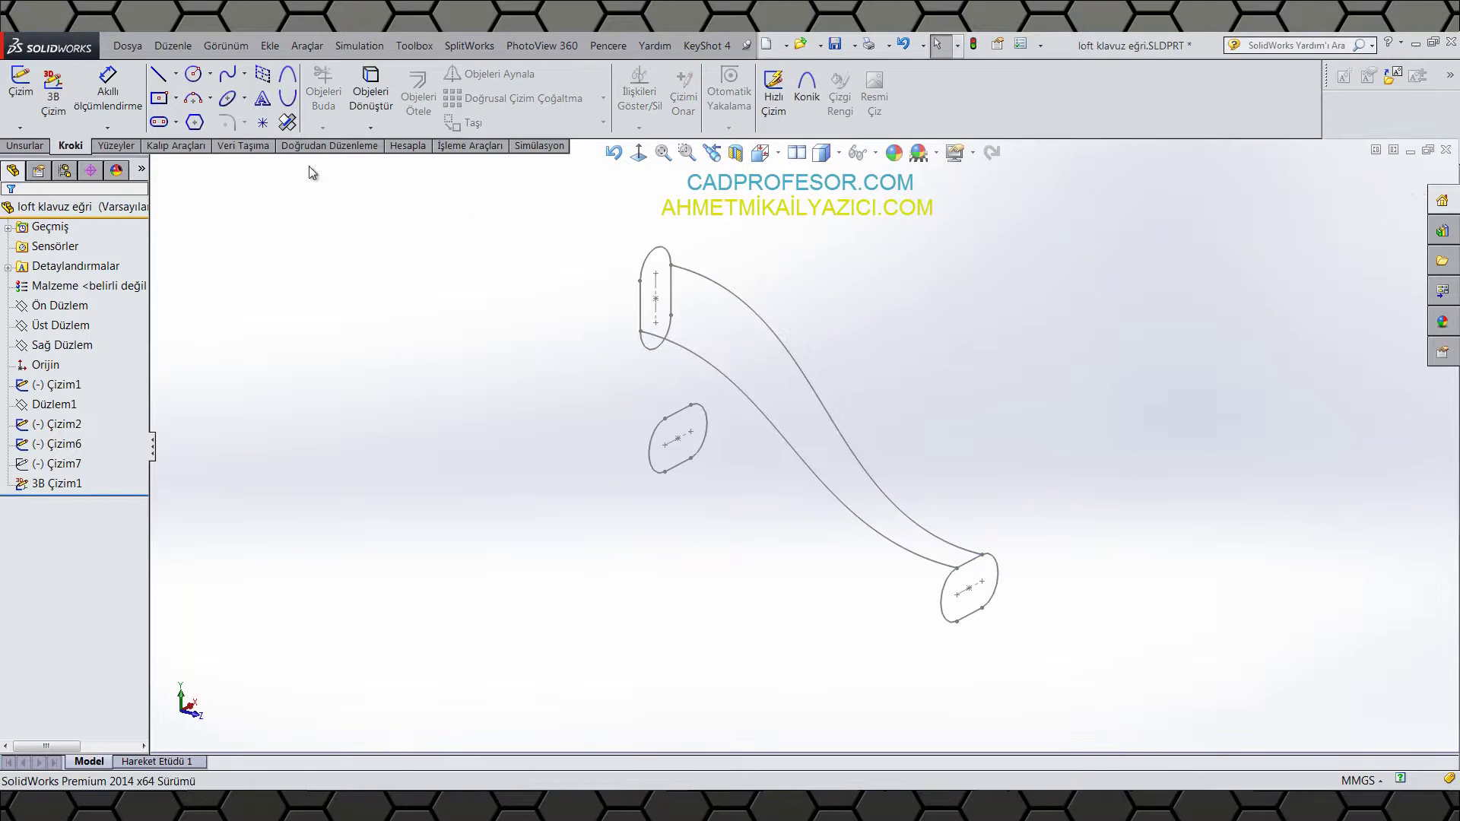
pyautogui.click(26, 145)
pyautogui.click(239, 105)
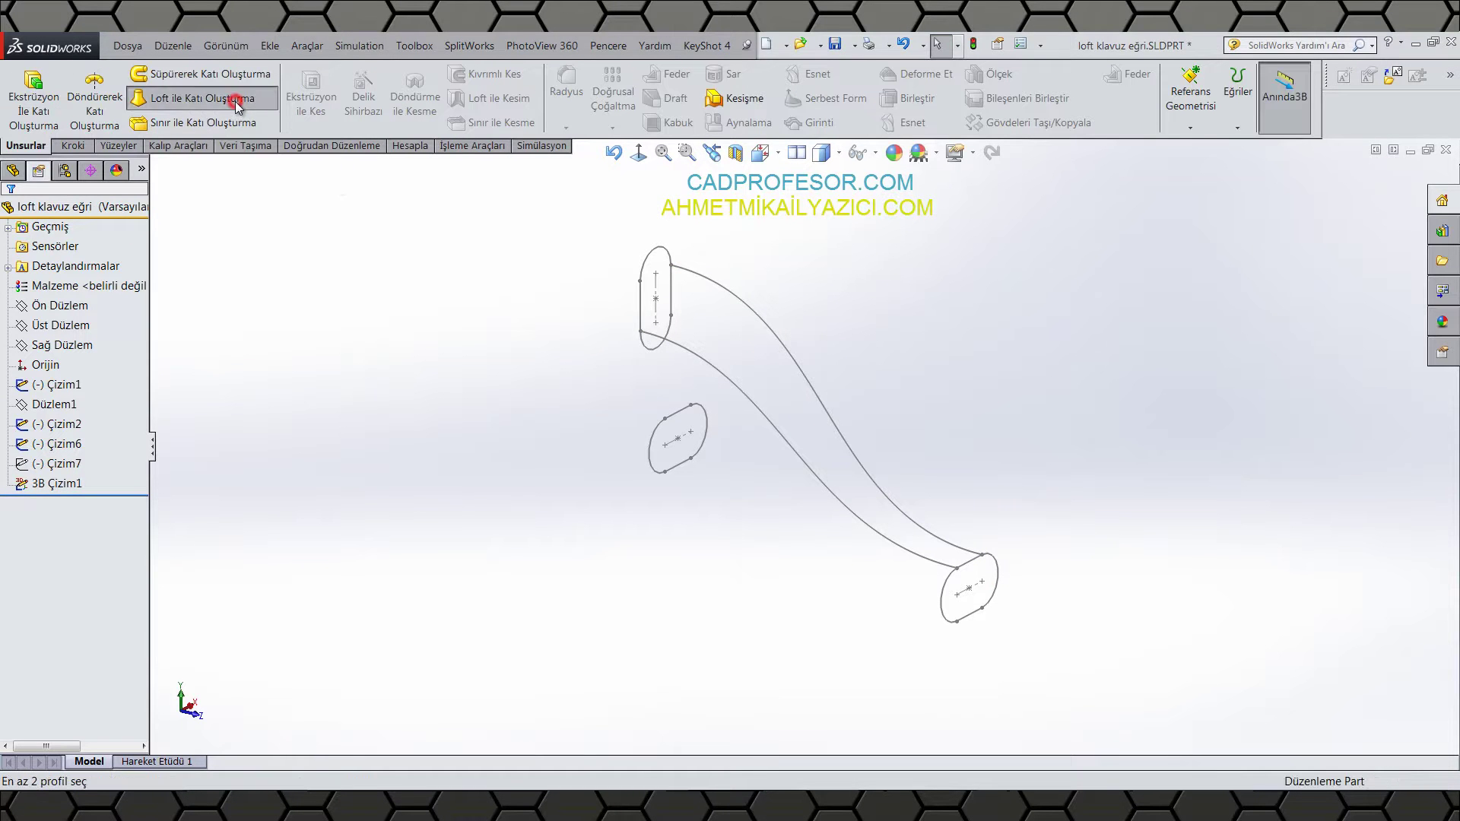
pyautogui.scroll(-2, 832, 371)
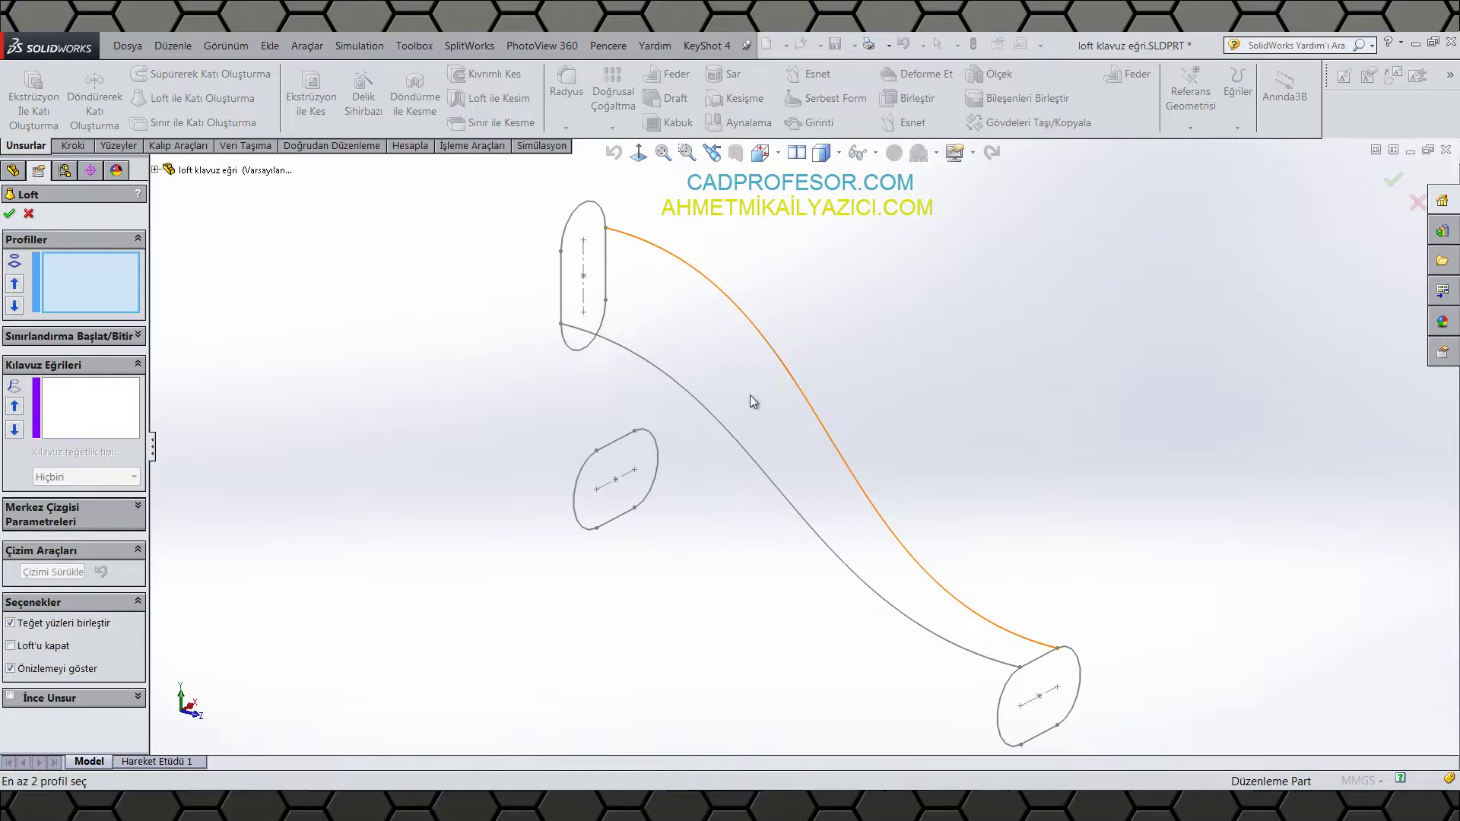
pyautogui.scroll(-2, 631, 330)
pyautogui.click(558, 325)
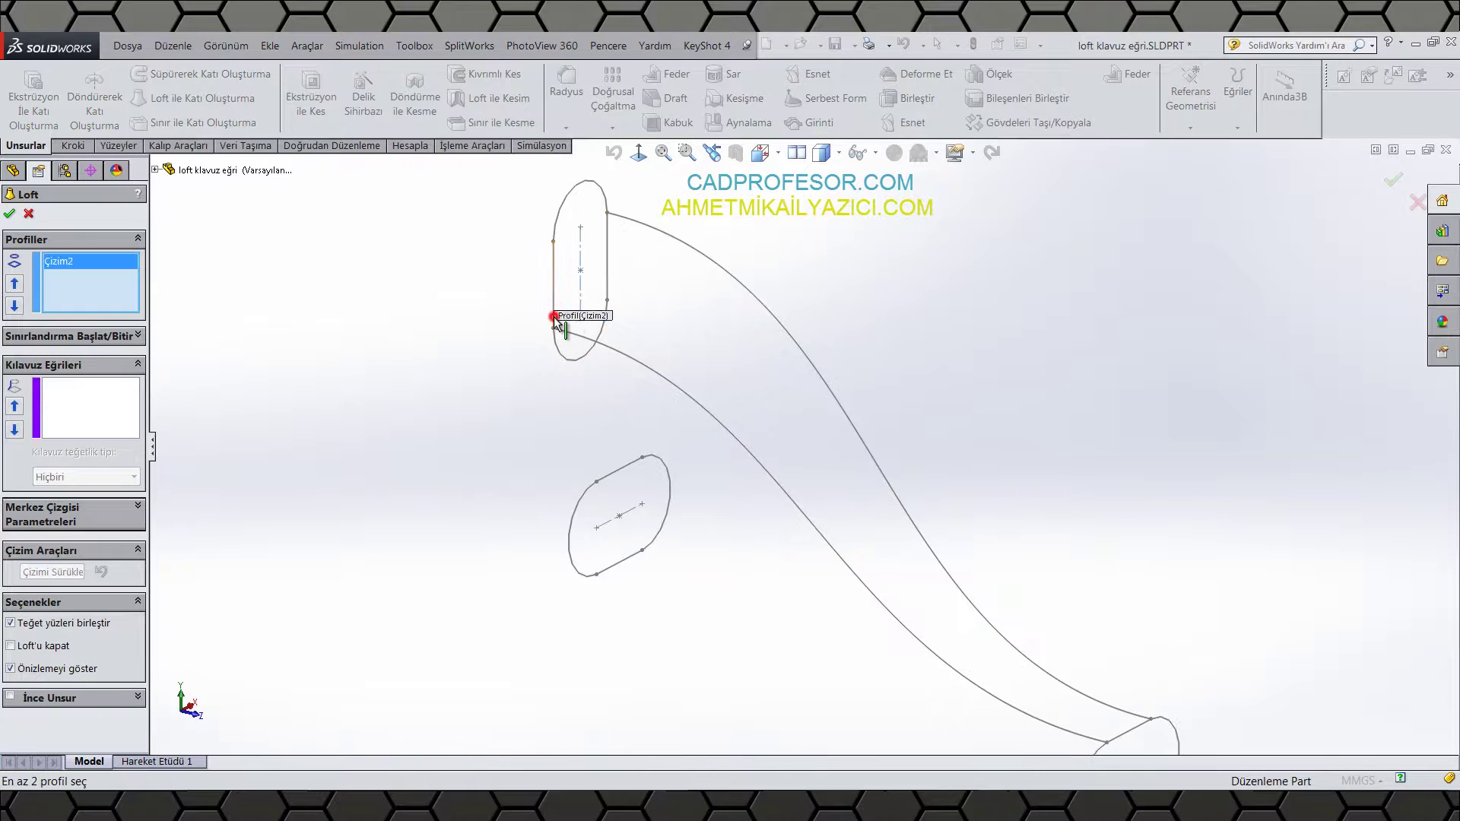
pyautogui.scroll(2, 776, 435)
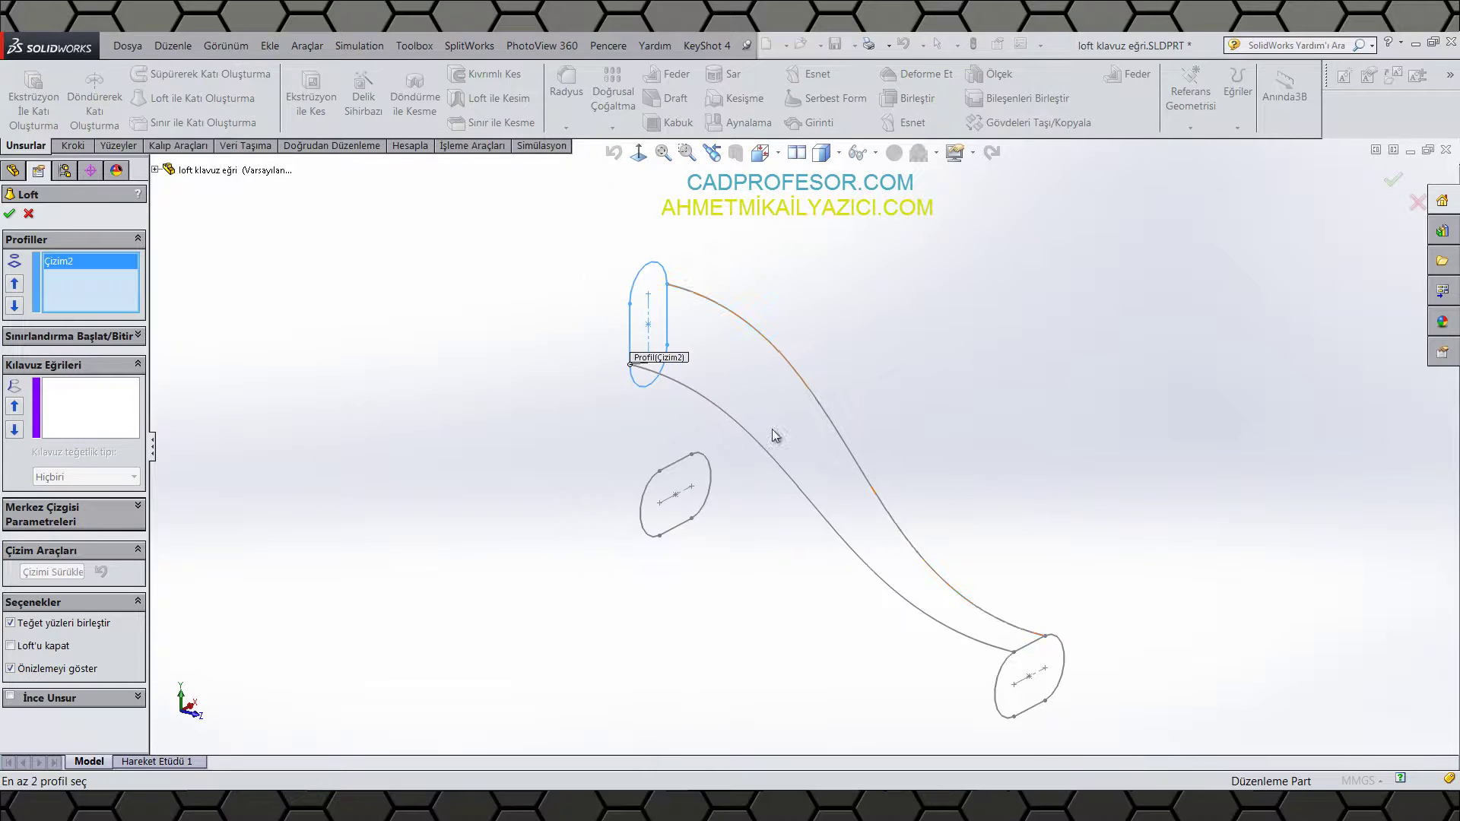
pyautogui.click(1022, 656)
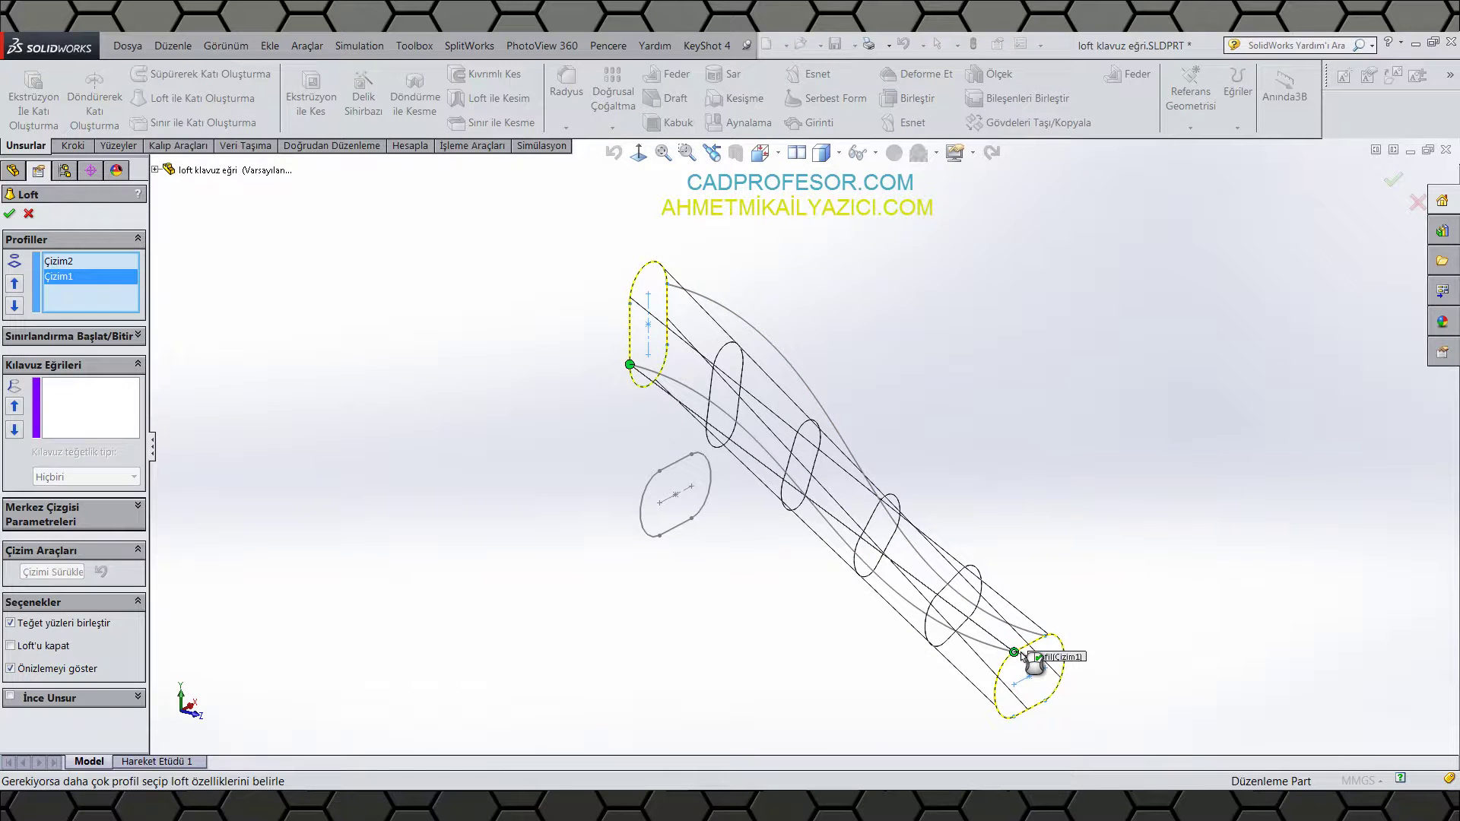
# Step: Clear the loft profiles and reselect Çizim2 then Çizim1 as profiles
pyautogui.rightClick(104, 282)
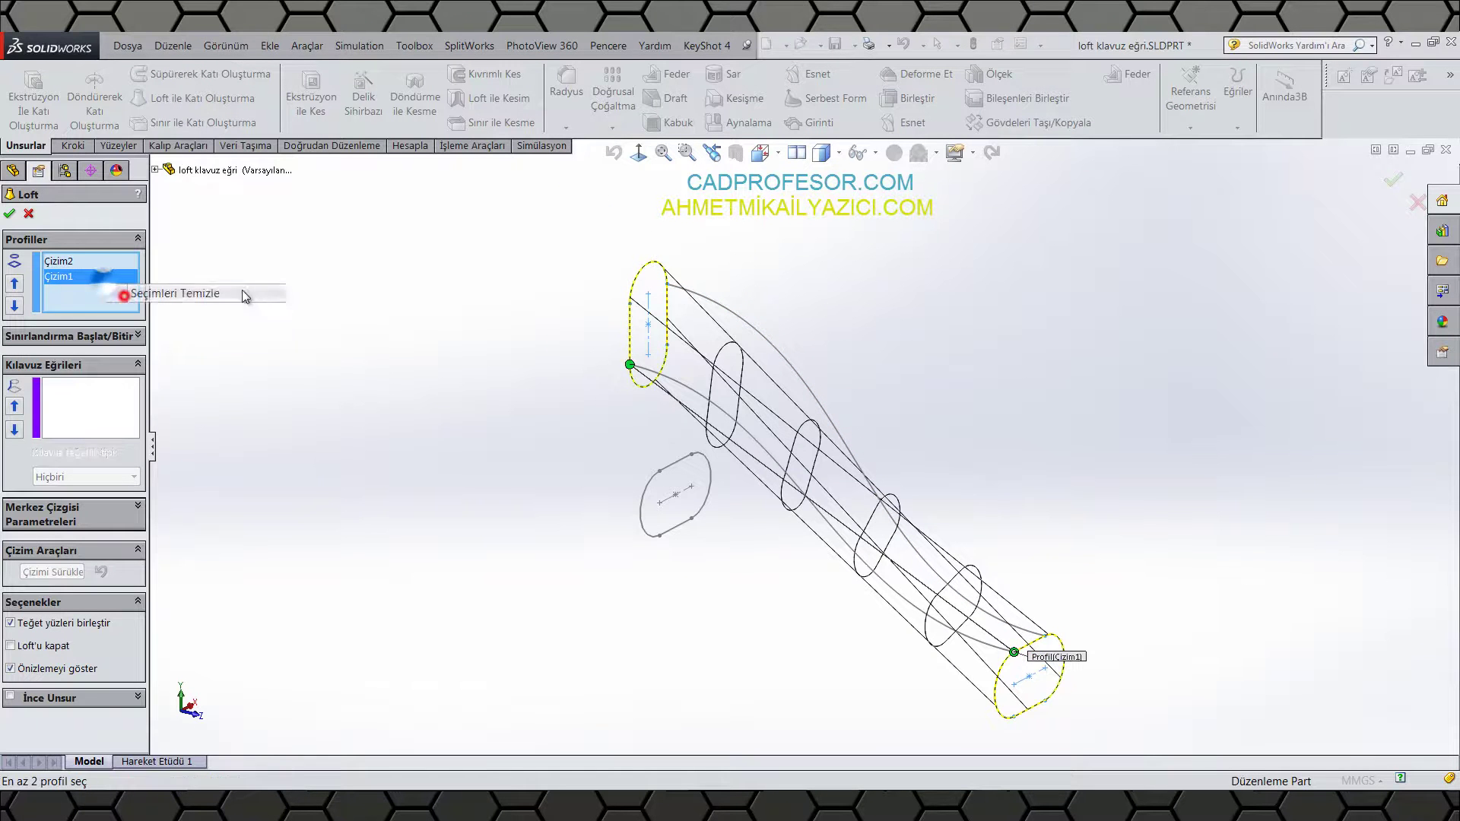
pyautogui.click(137, 293)
pyautogui.scroll(-4, 721, 371)
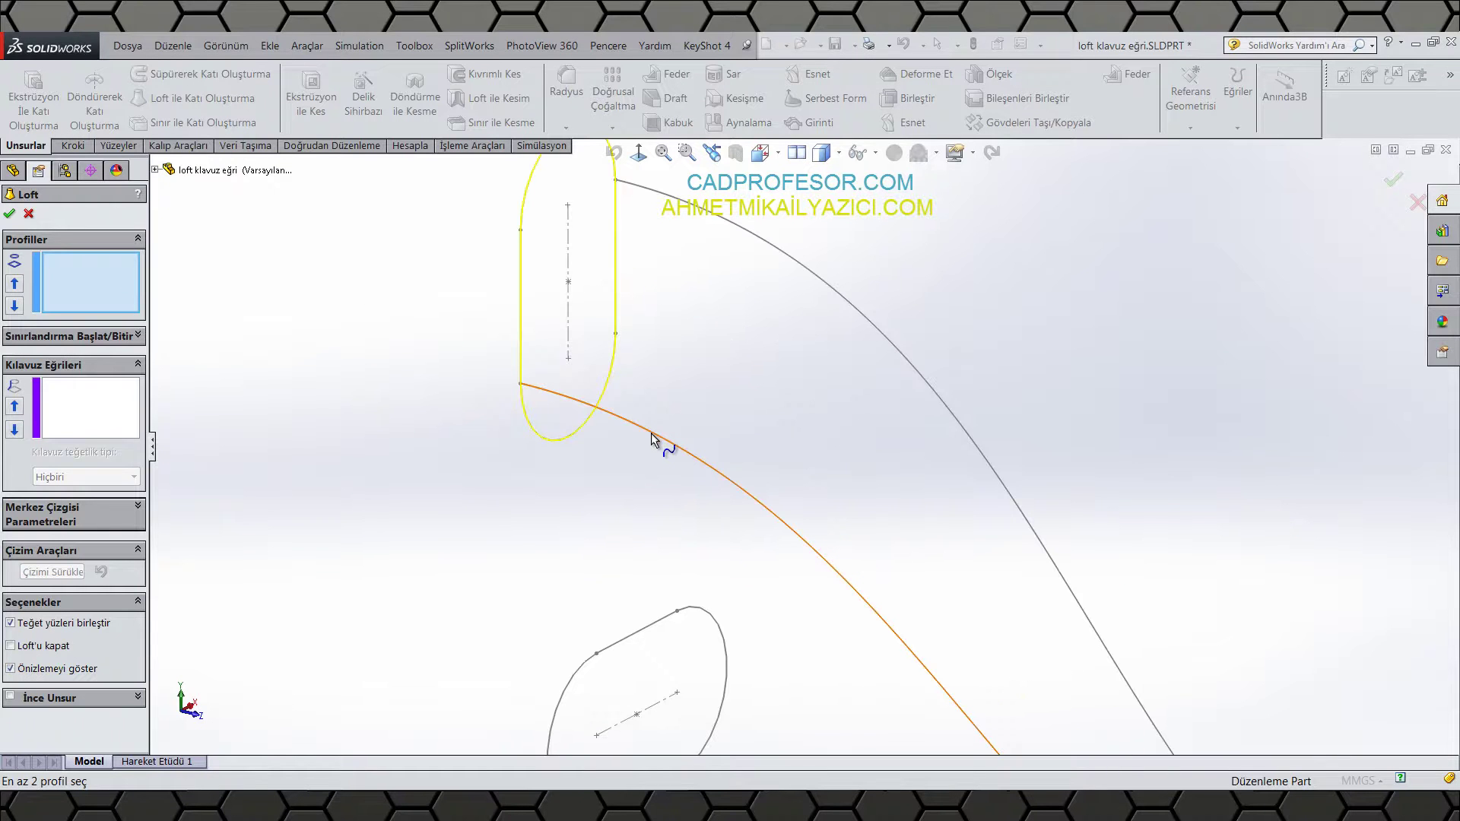
pyautogui.click(521, 365)
pyautogui.scroll(6, 822, 487)
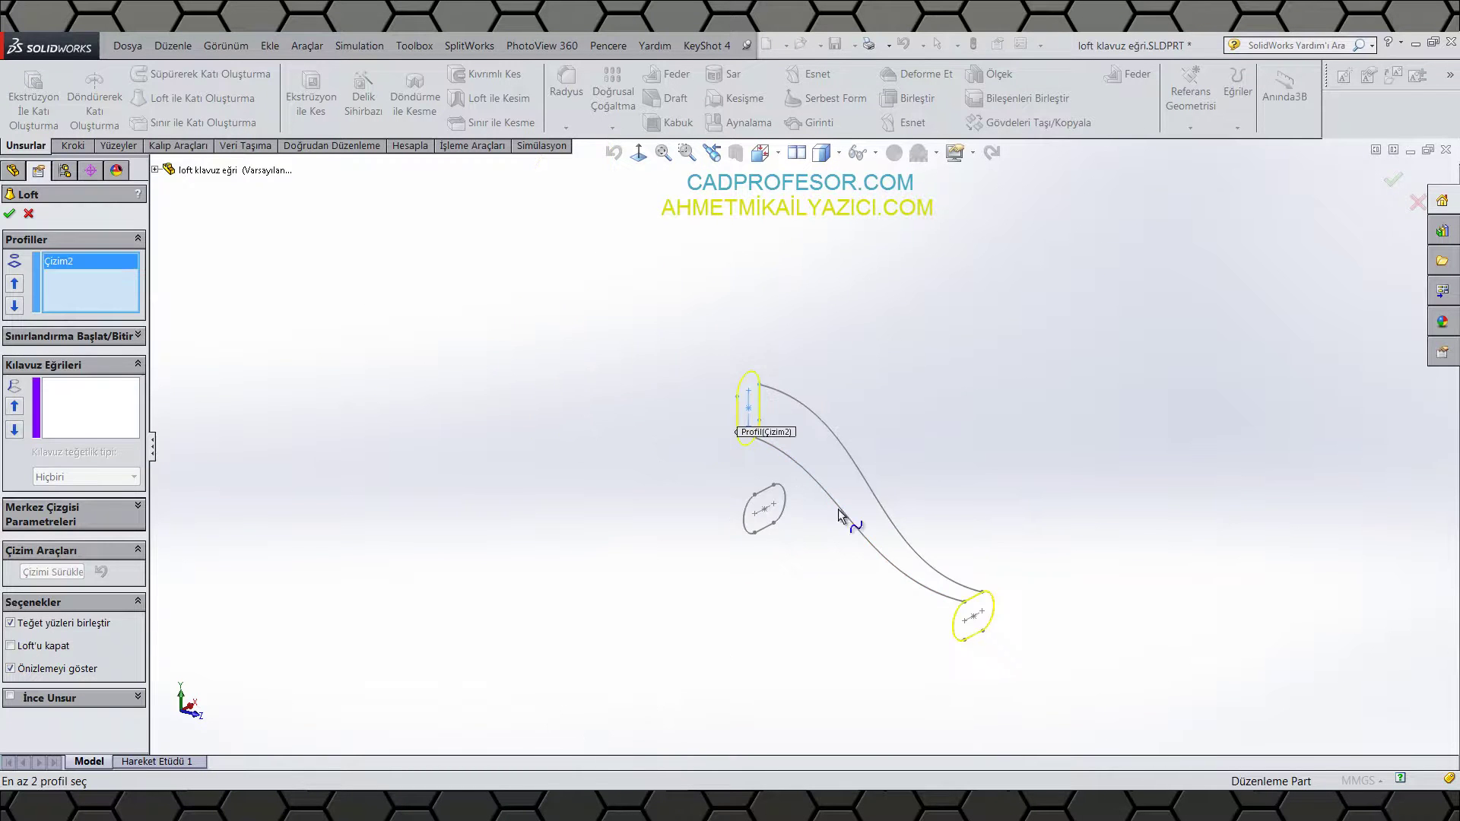
pyautogui.scroll(-5, 965, 601)
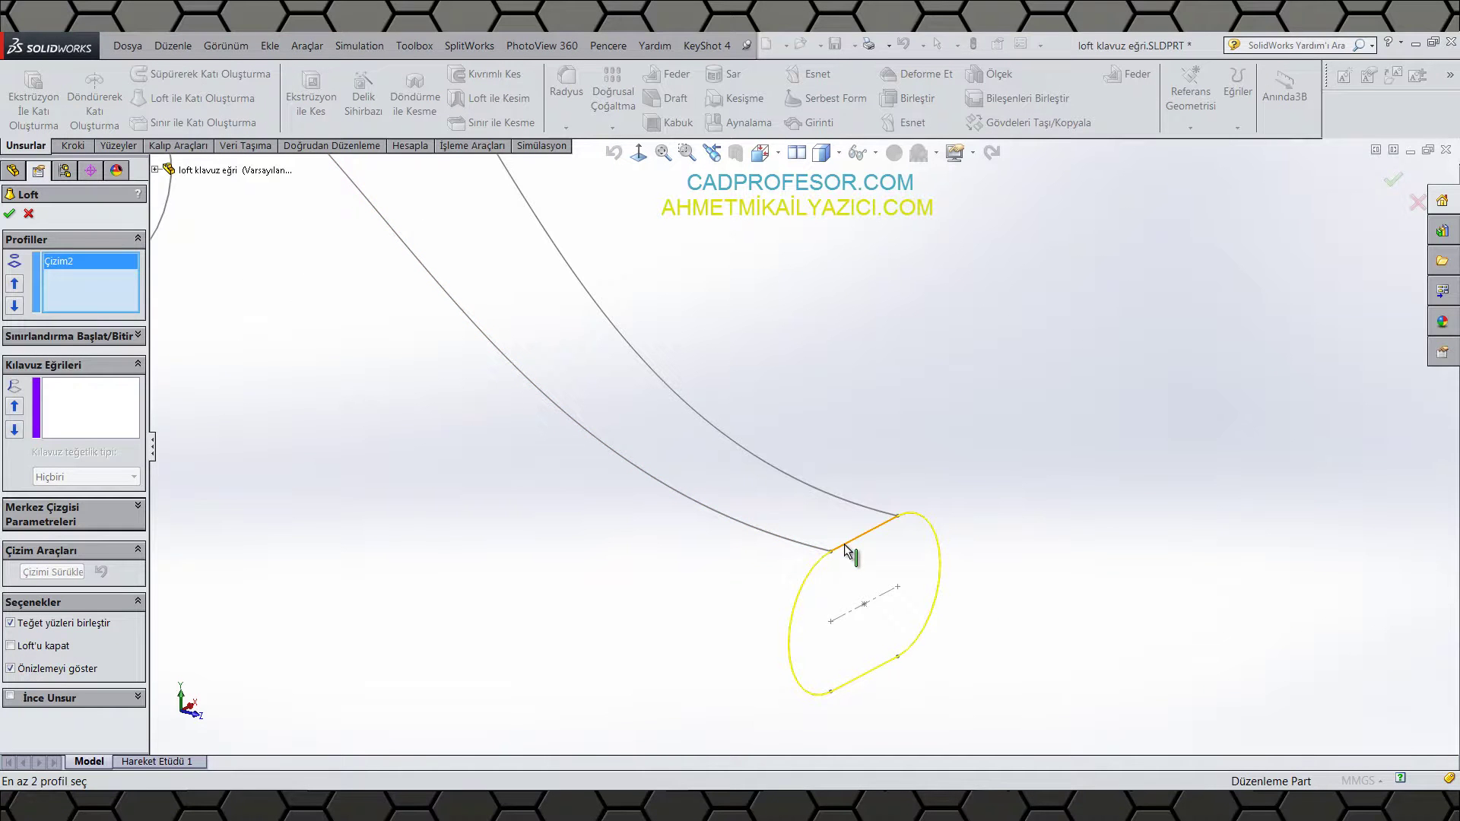
pyautogui.click(845, 546)
pyautogui.scroll(5, 848, 551)
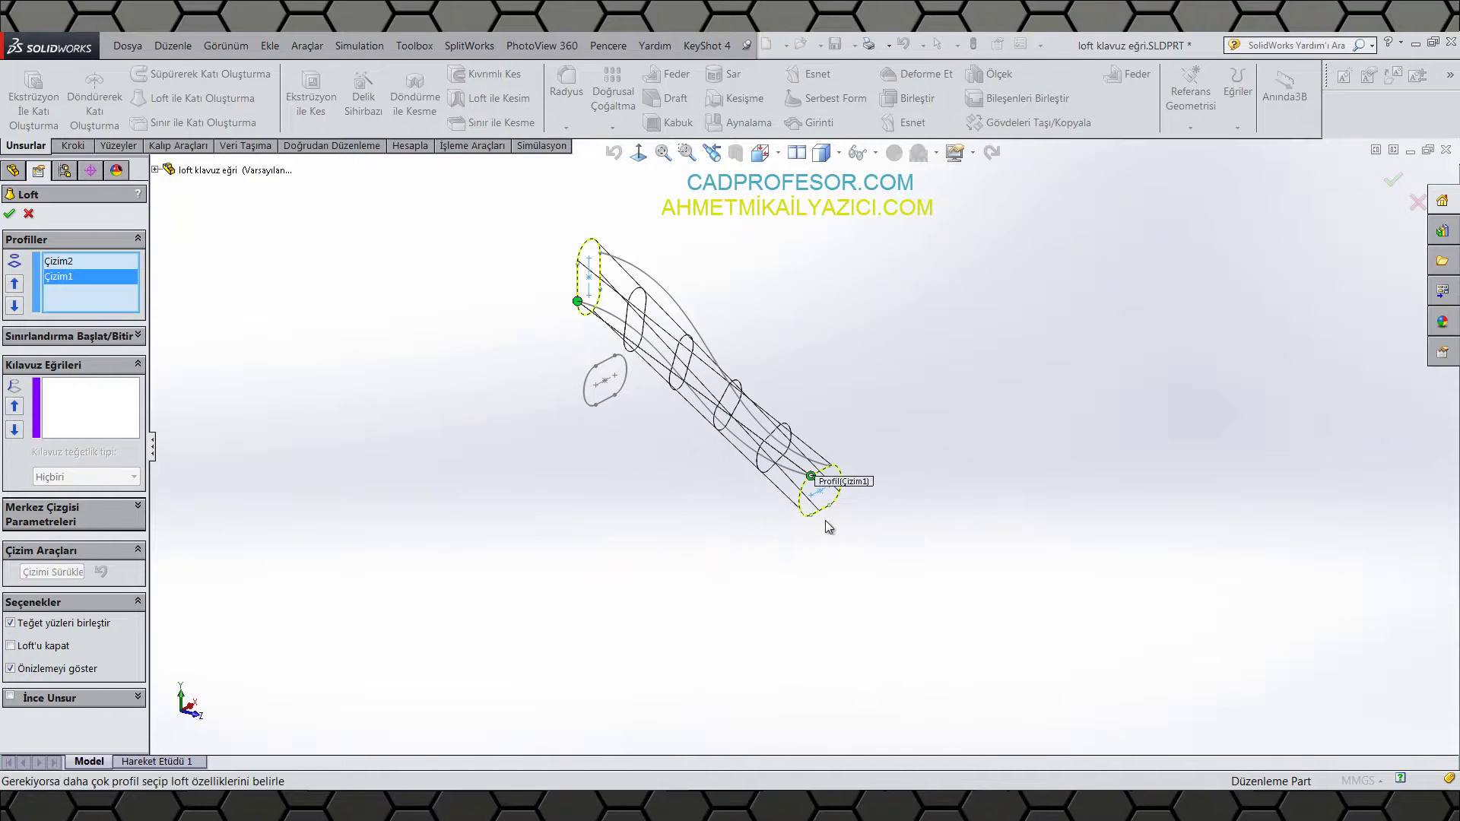
# Step: Add both S-curved splines as the loft's guide curves
pyautogui.click(110, 393)
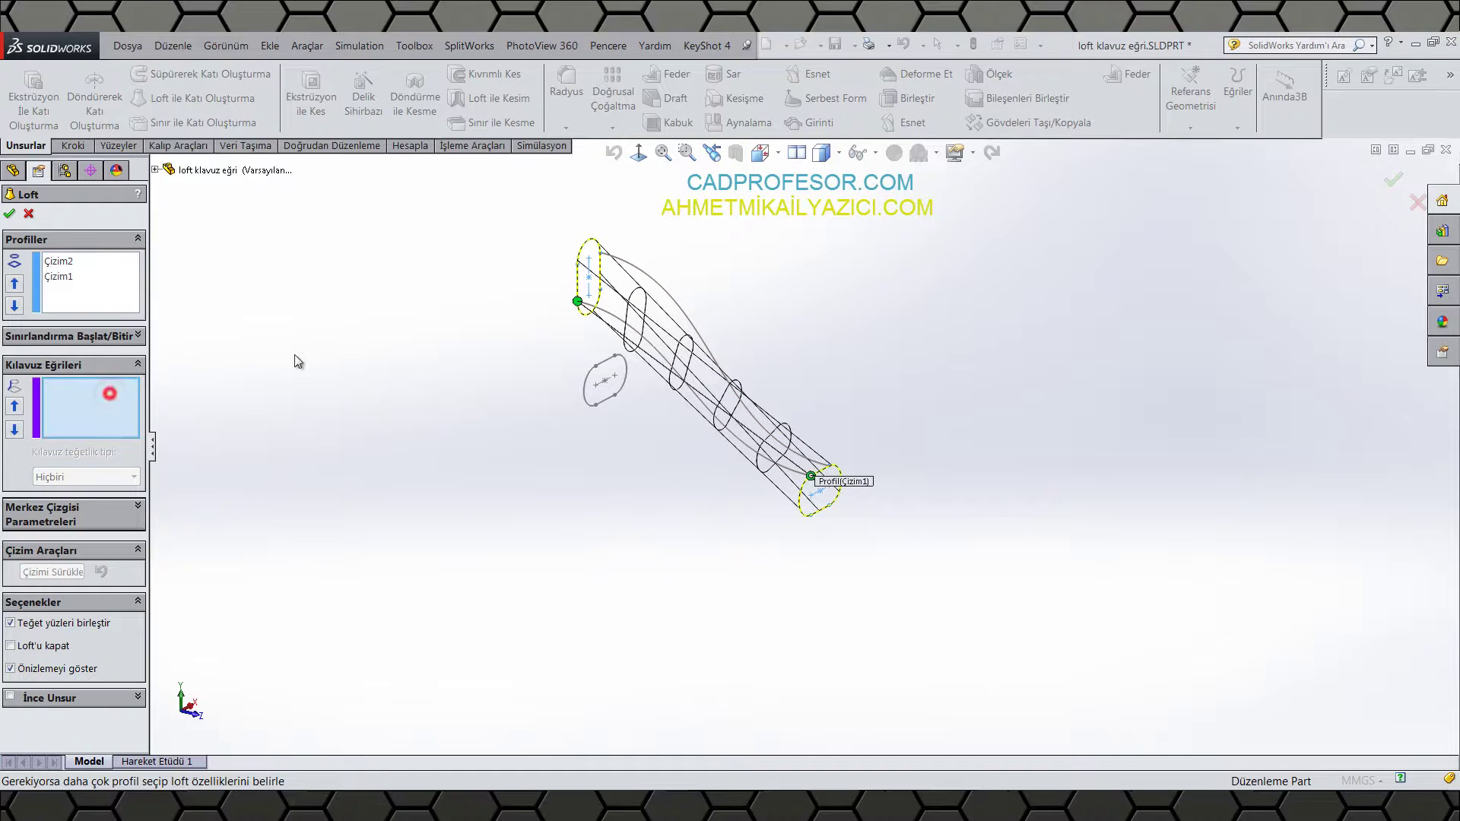
pyautogui.click(632, 330)
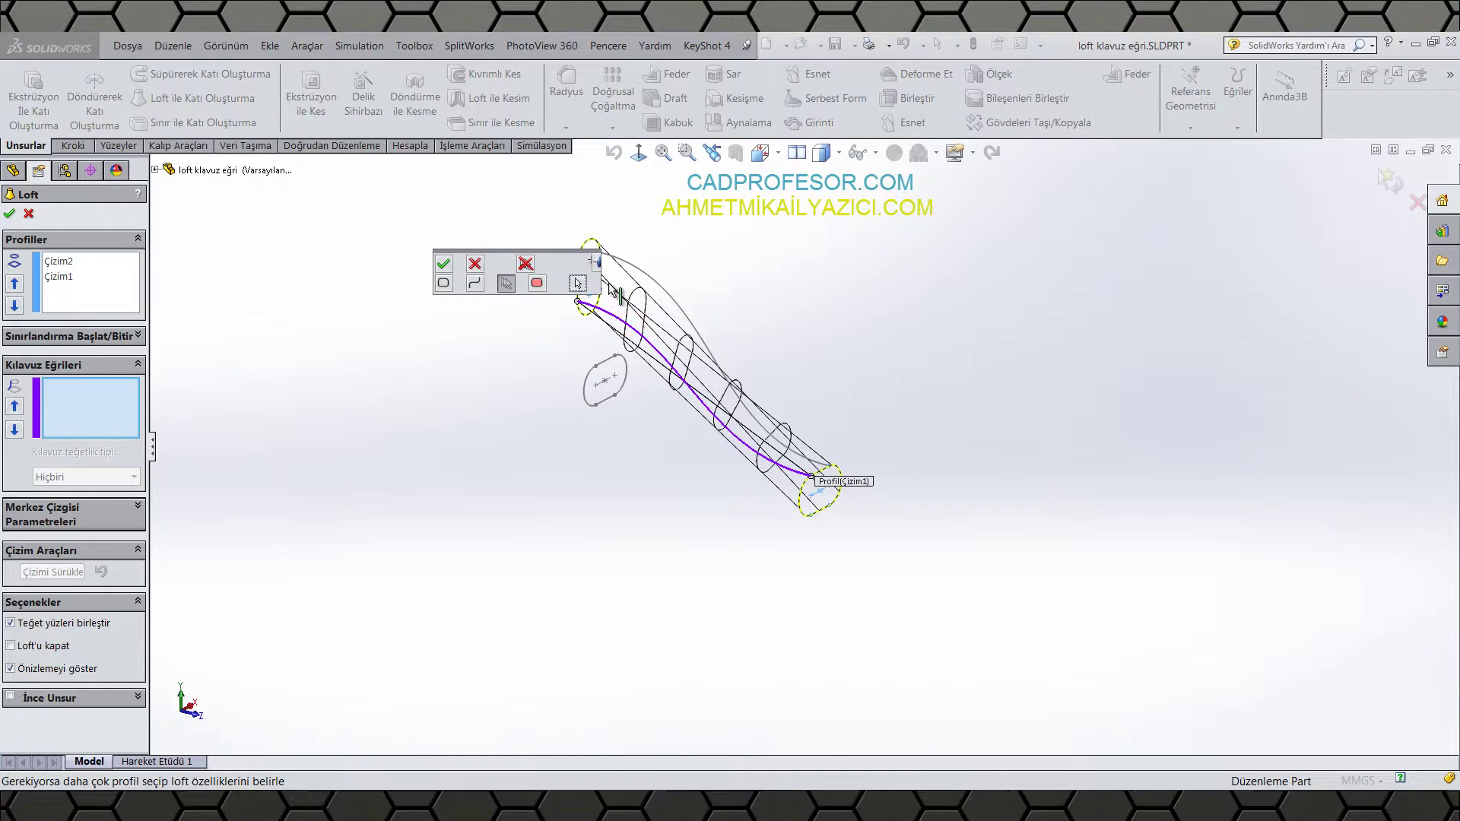
pyautogui.click(444, 264)
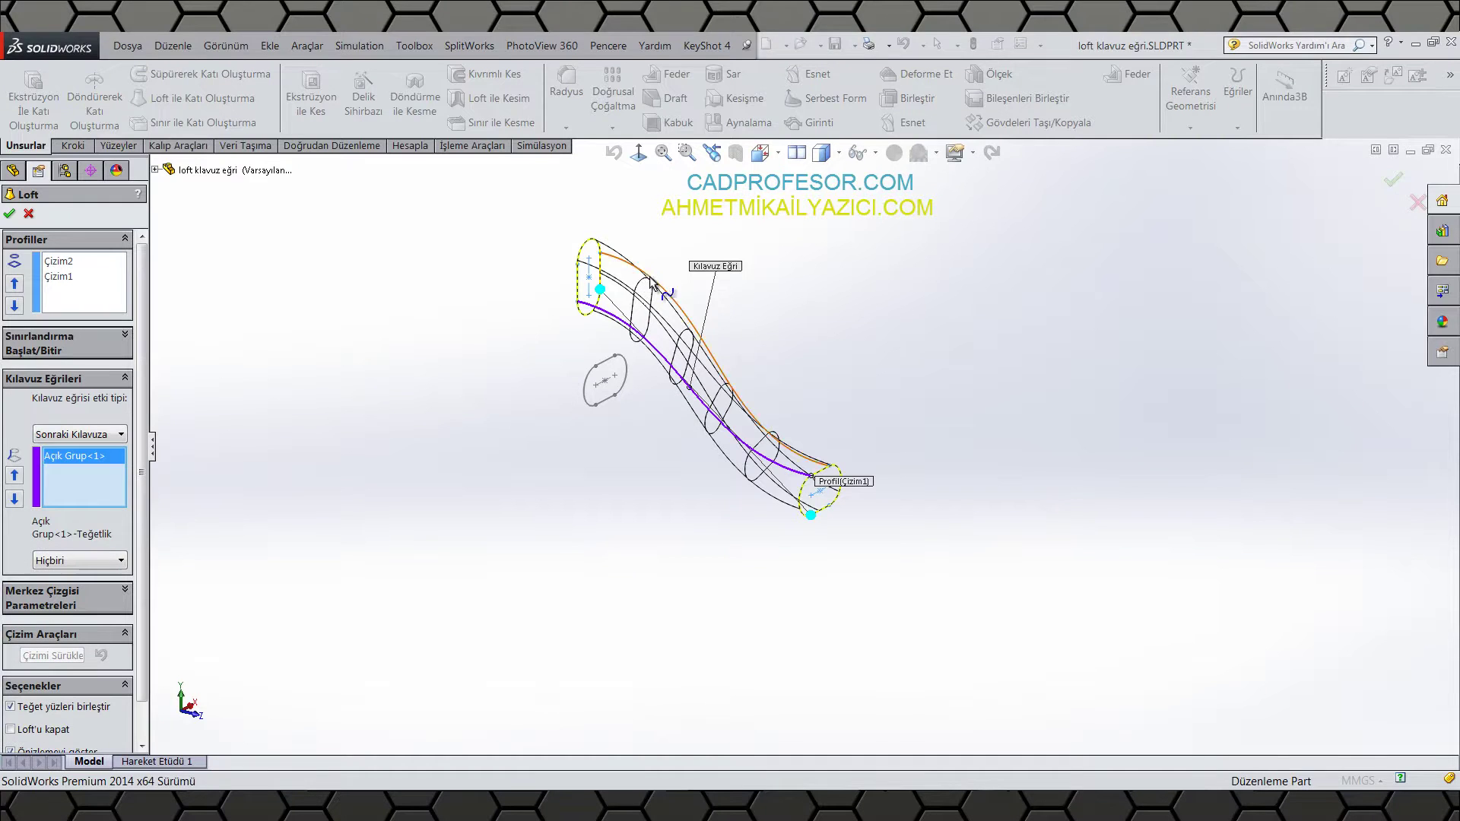
pyautogui.click(648, 273)
pyautogui.click(464, 216)
pyautogui.moveTo(464, 216); pyautogui.dragTo(887, 271, button='middle')
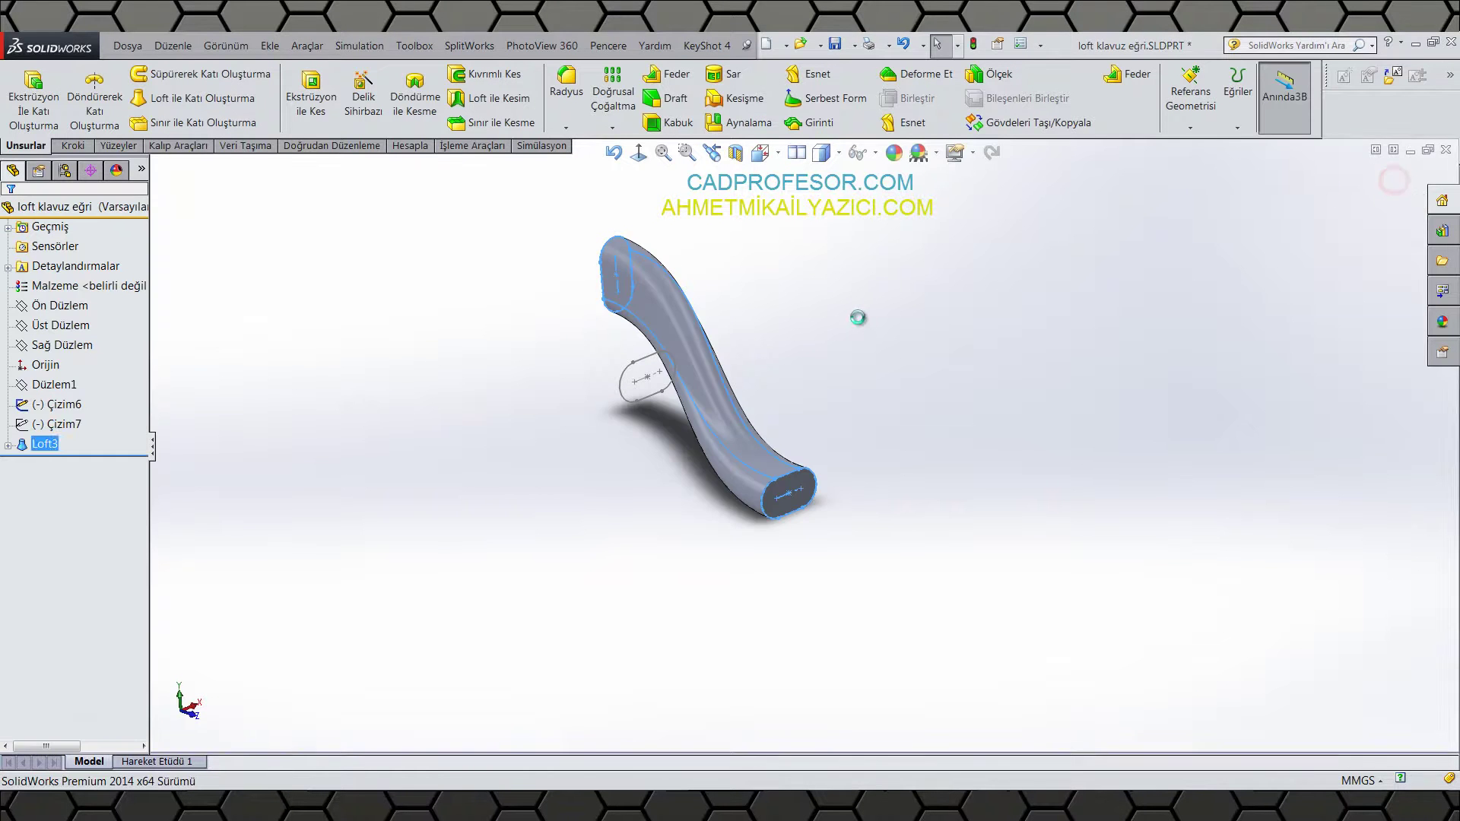
pyautogui.moveTo(767, 353); pyautogui.dragTo(692, 498, button='middle')
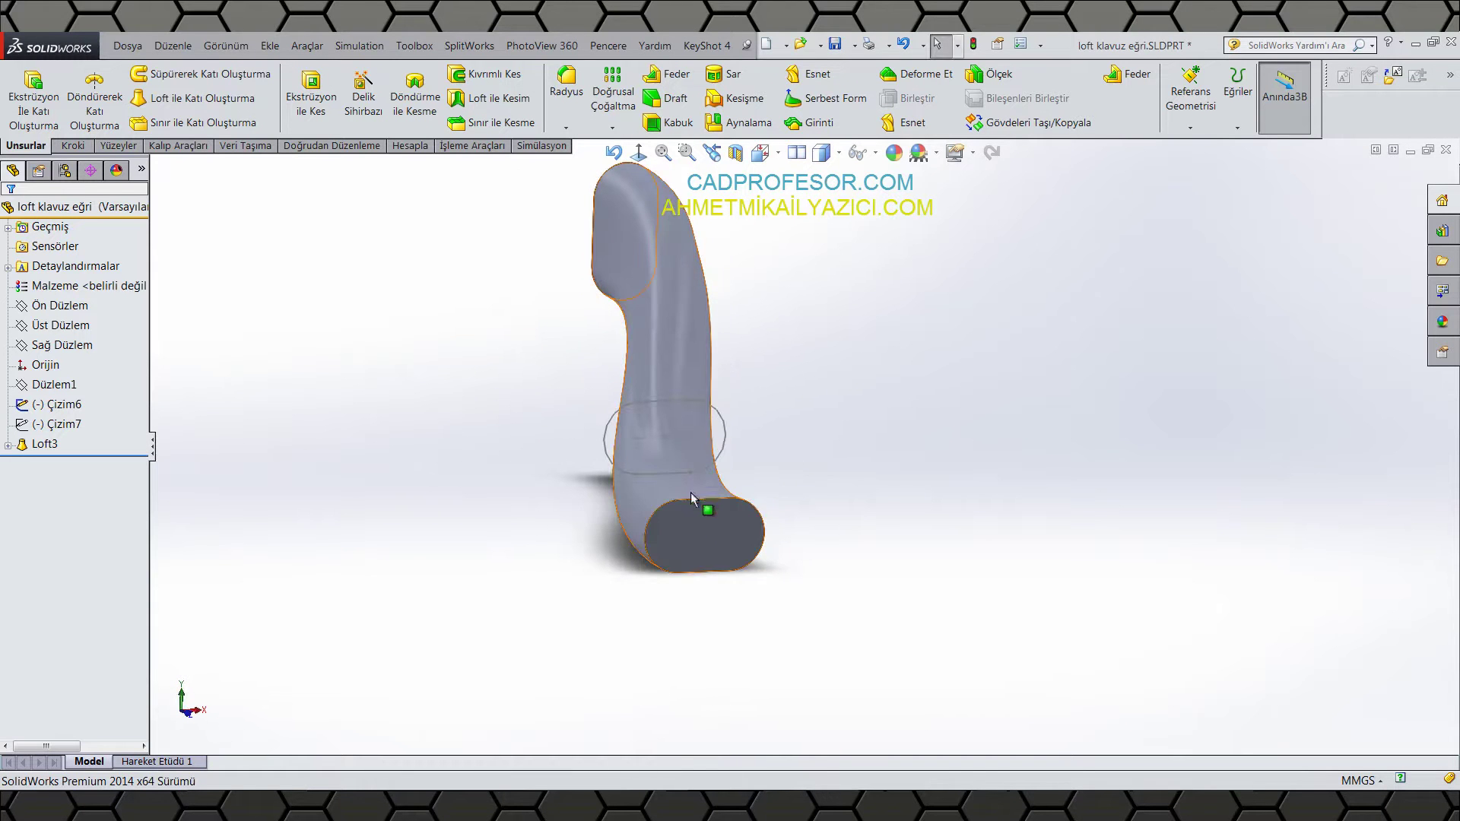
pyautogui.moveTo(682, 428); pyautogui.dragTo(782, 279, button='middle')
pyautogui.scroll(-6, 759, 243)
pyautogui.click(763, 223)
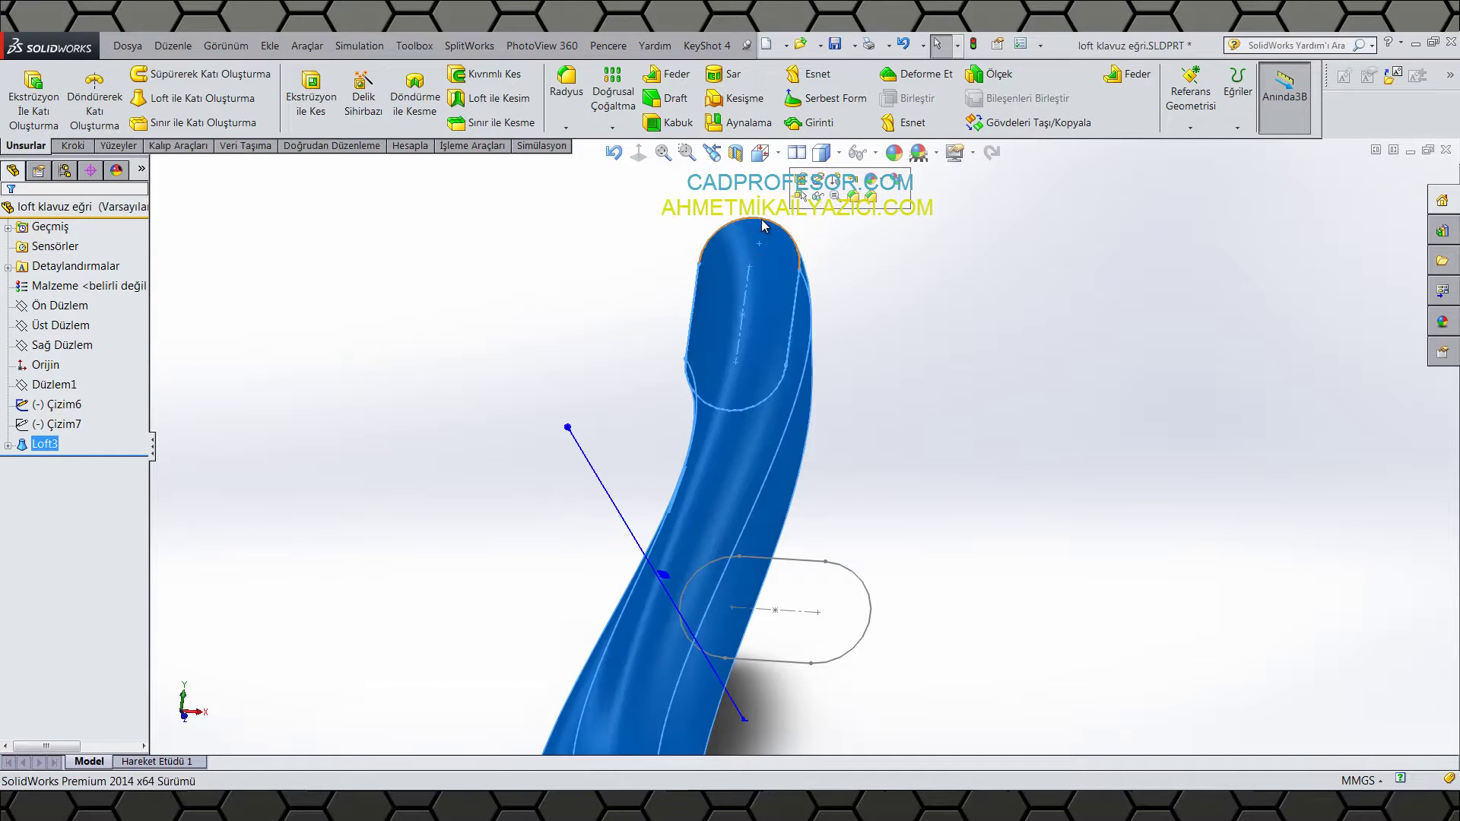
pyautogui.click(883, 288)
pyautogui.scroll(4, 864, 373)
pyautogui.moveTo(864, 381); pyautogui.dragTo(791, 531, button='middle')
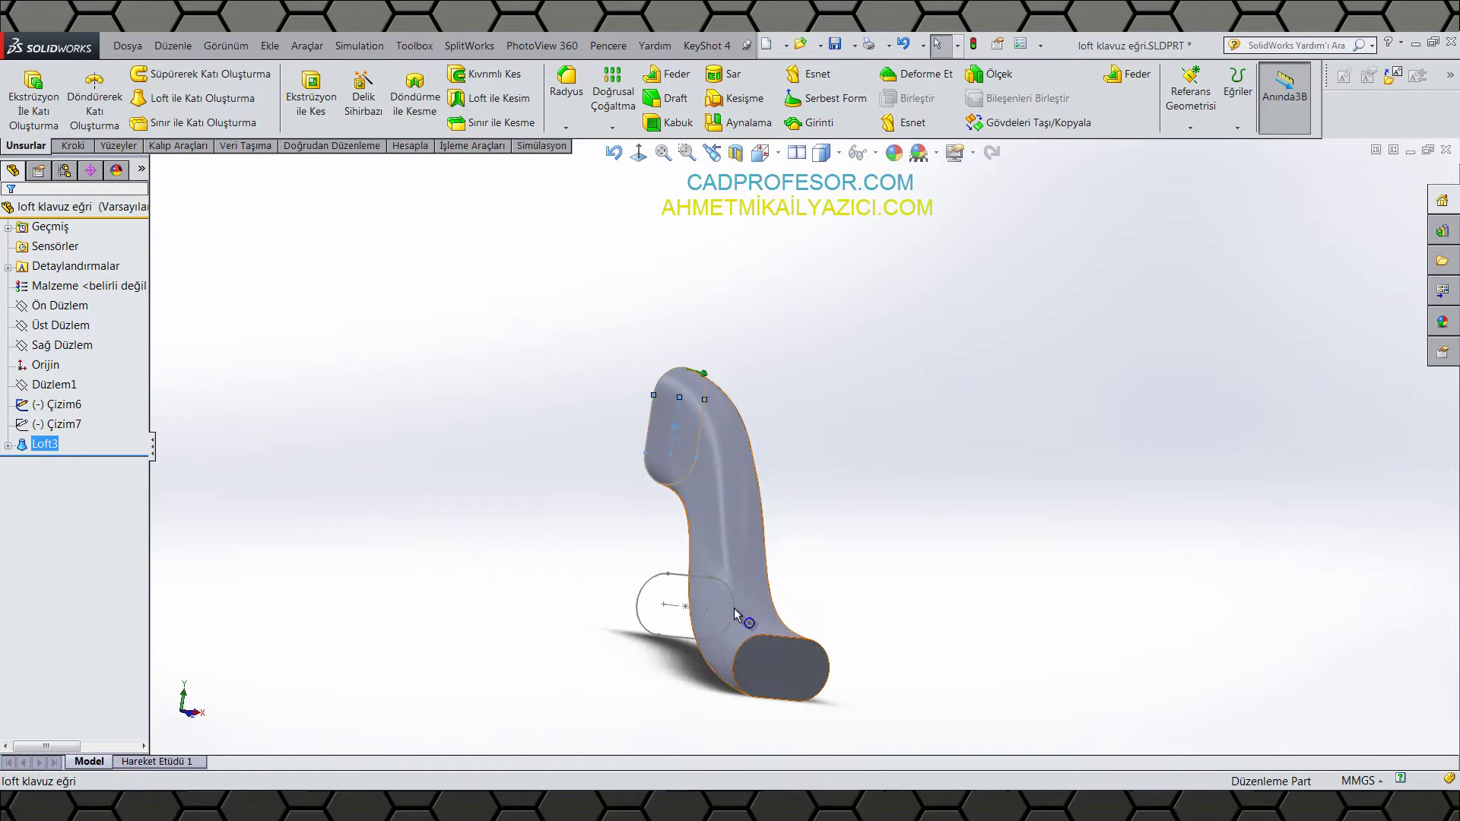
pyautogui.moveTo(756, 613); pyautogui.dragTo(803, 718, button='middle')
pyautogui.scroll(-2, 900, 676)
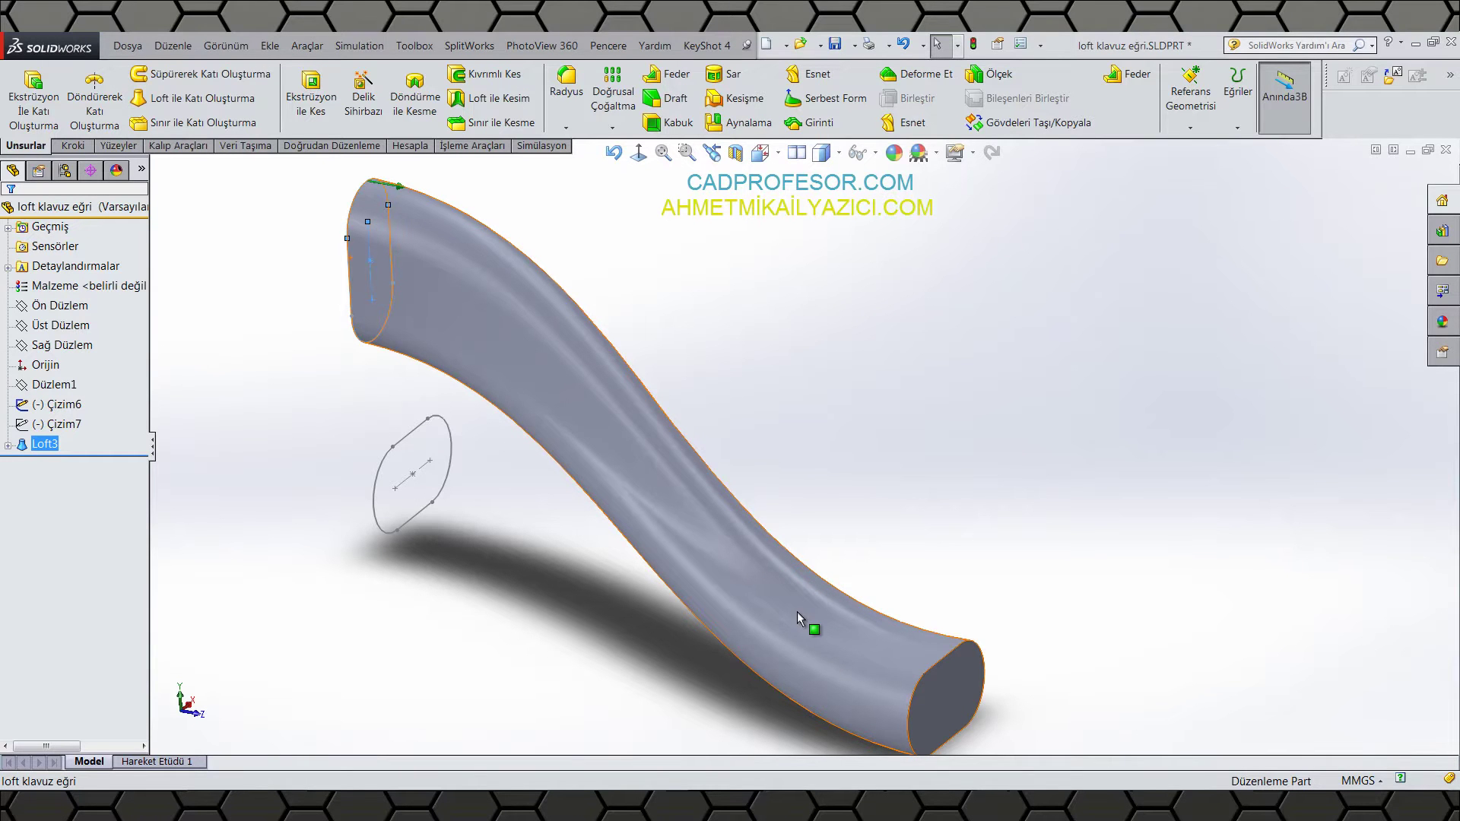
# Step: Expand Loft3 and open its 3B Çizim1 guide sketch for editing
pyautogui.click(596, 386)
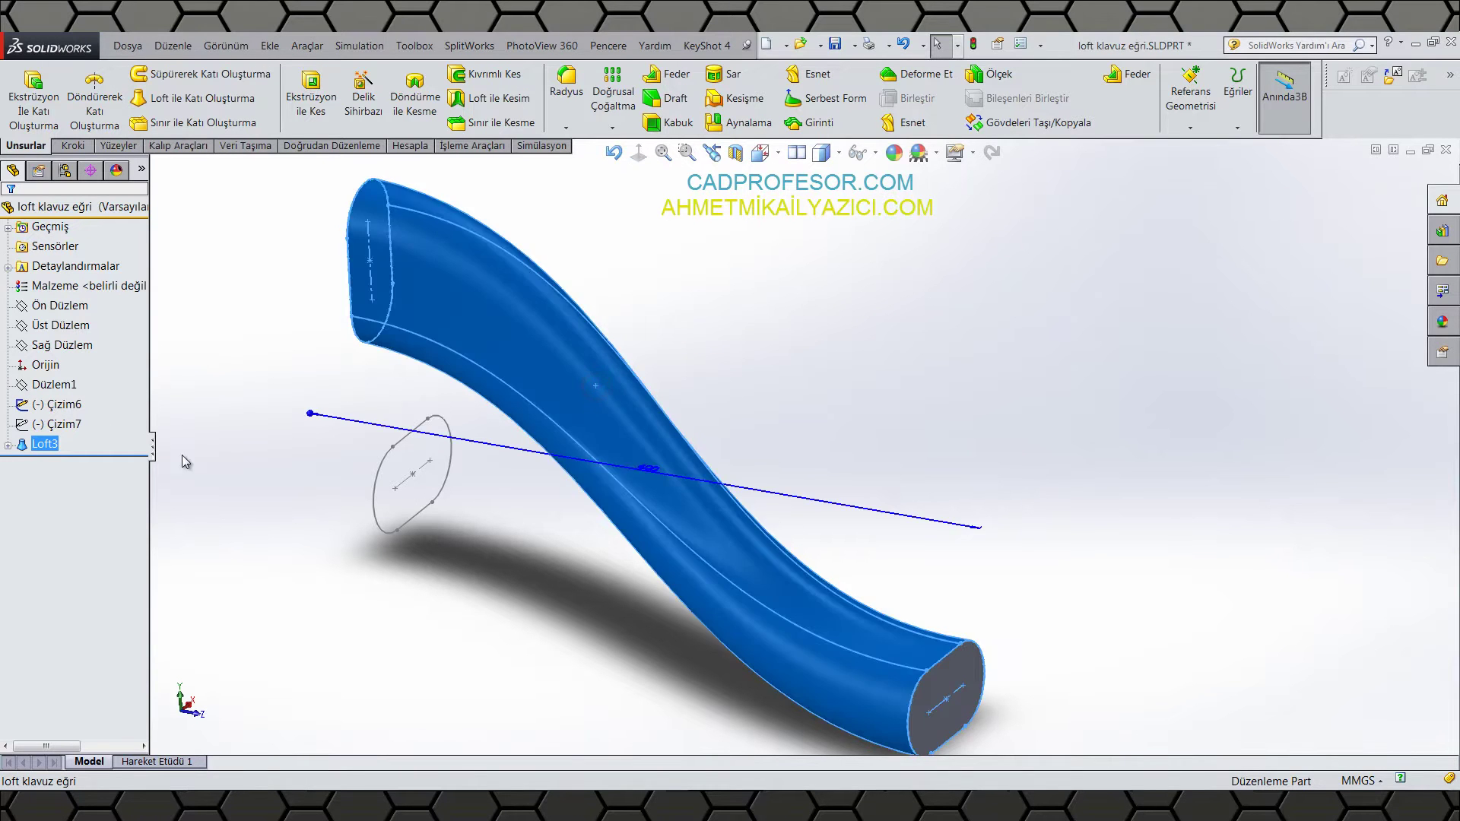
pyautogui.click(202, 461)
pyautogui.click(8, 446)
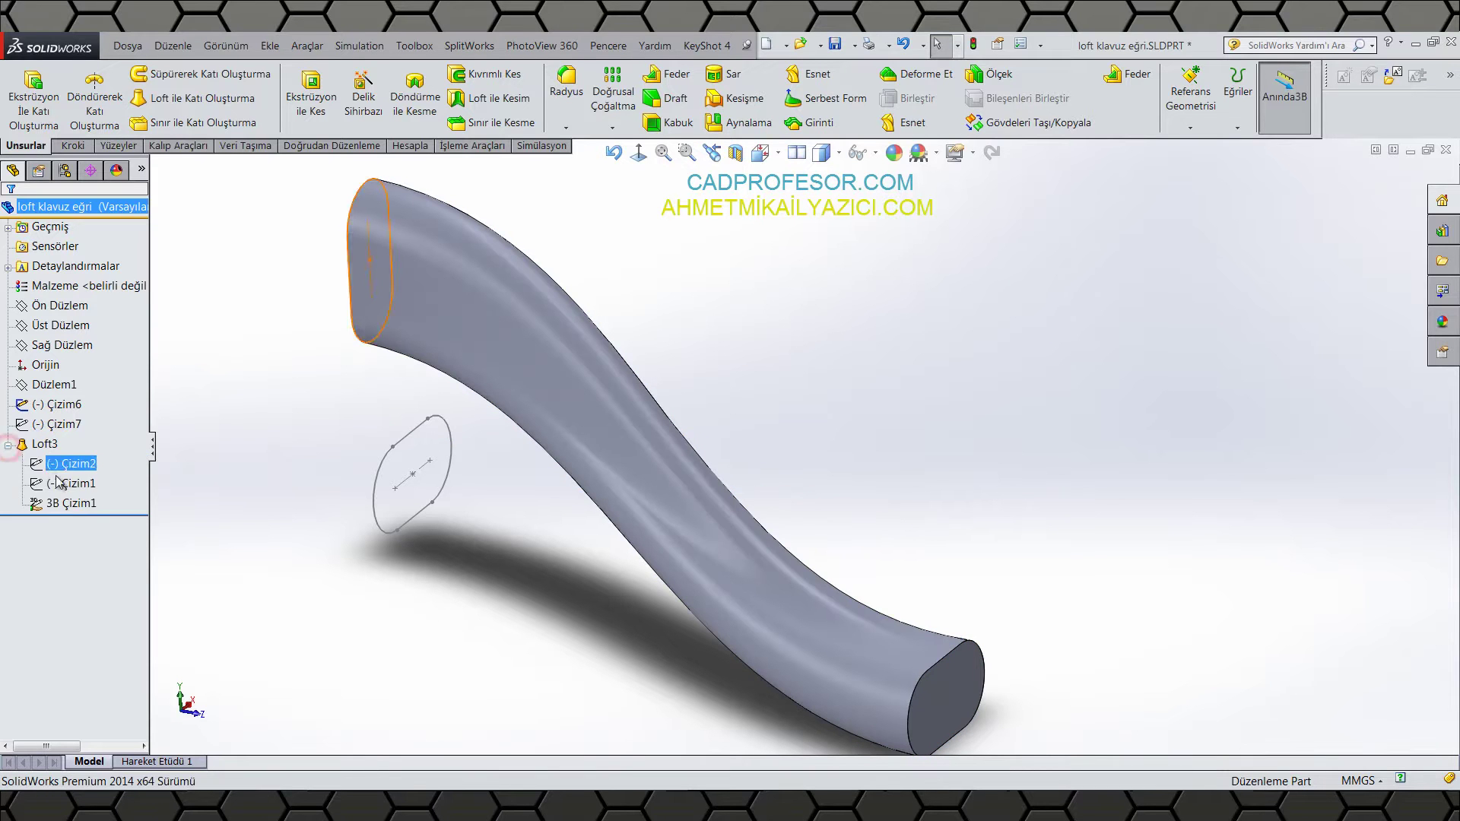
pyautogui.click(61, 504)
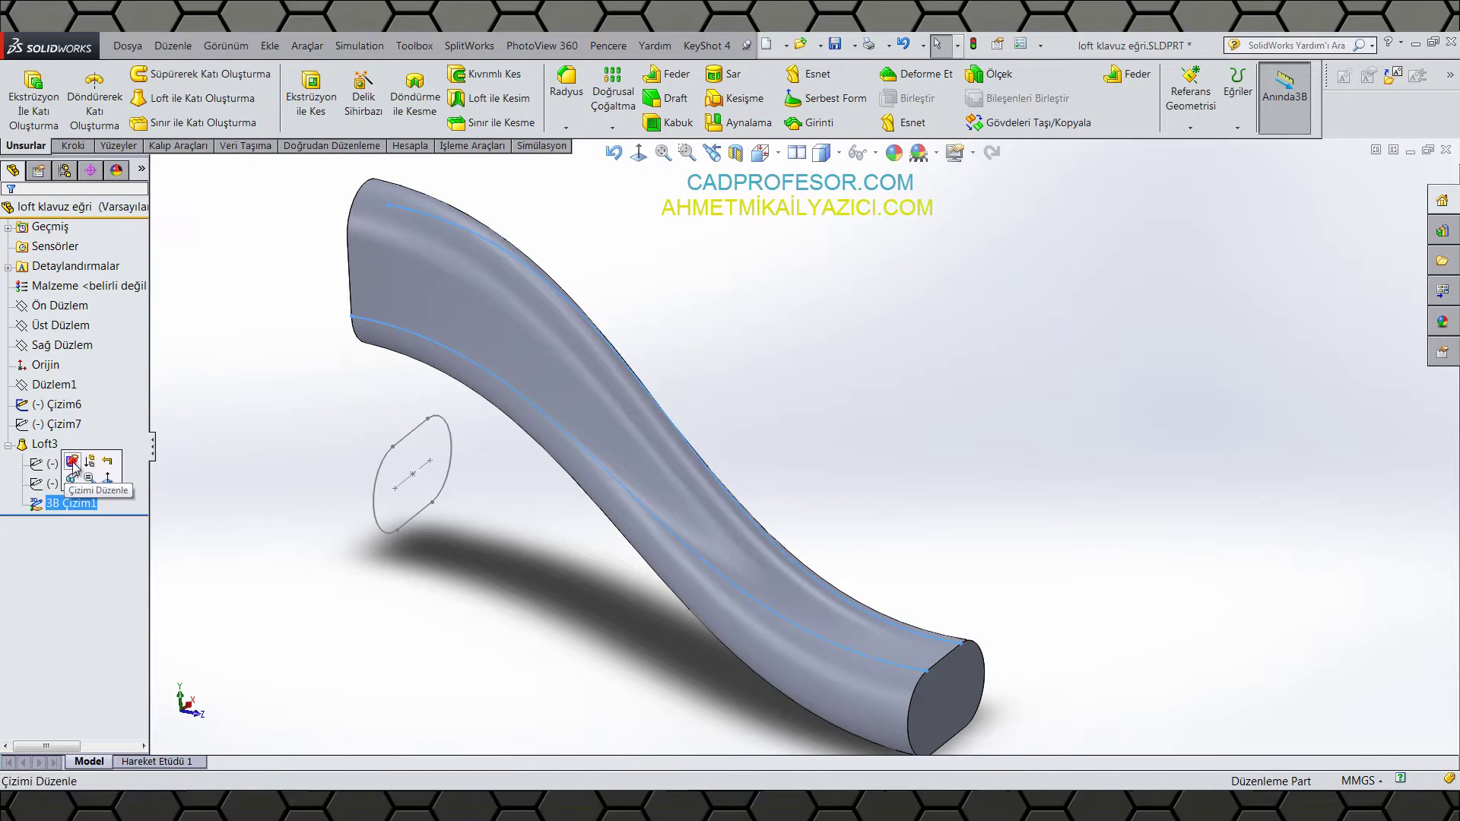
pyautogui.click(74, 468)
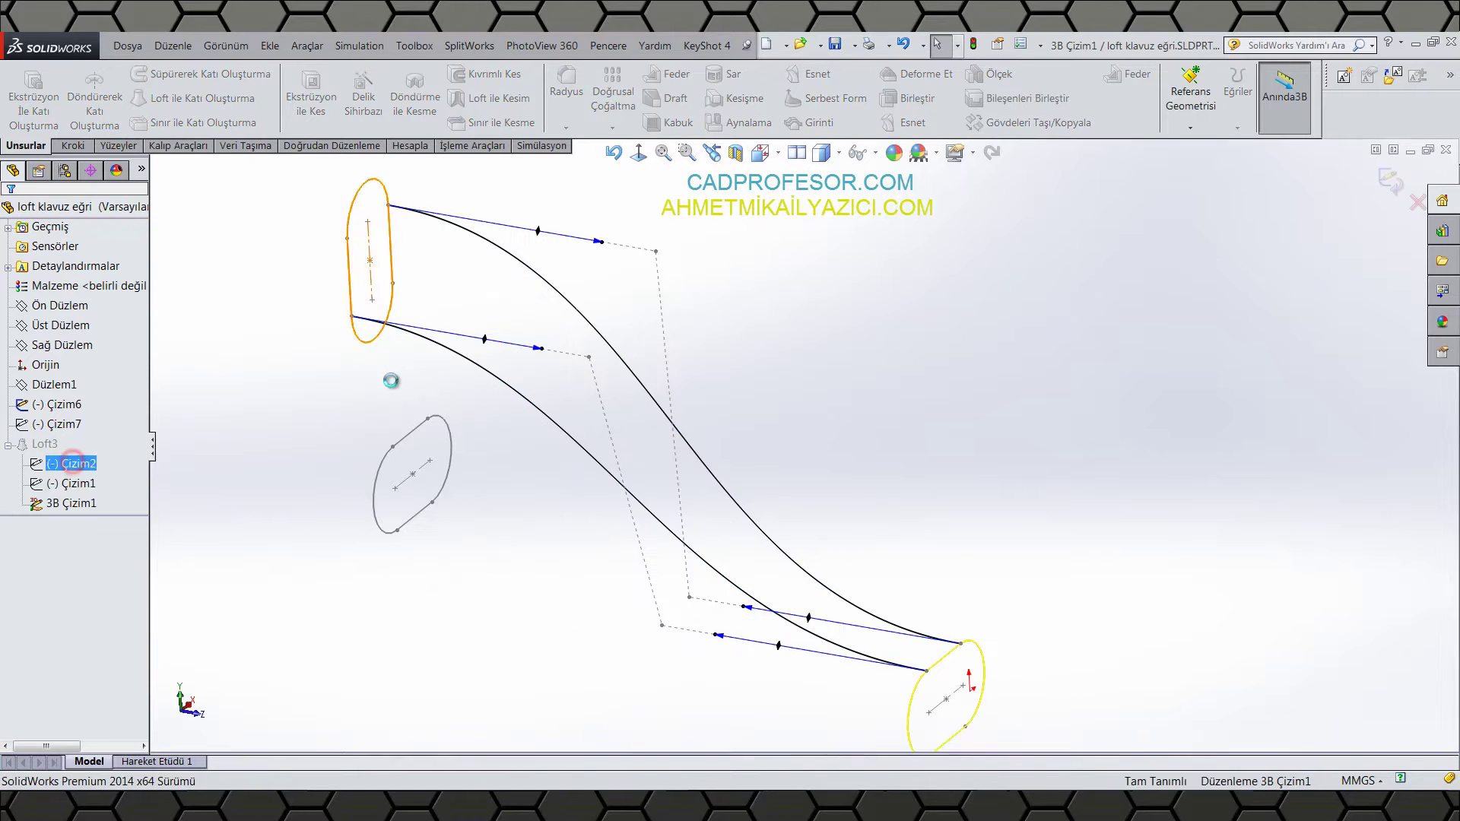
# Step: Delete the lower guide spline endpoint's Coincident relation and drag the endpoint upward
pyautogui.click(351, 315)
pyautogui.click(57, 262)
pyautogui.press('Delete')
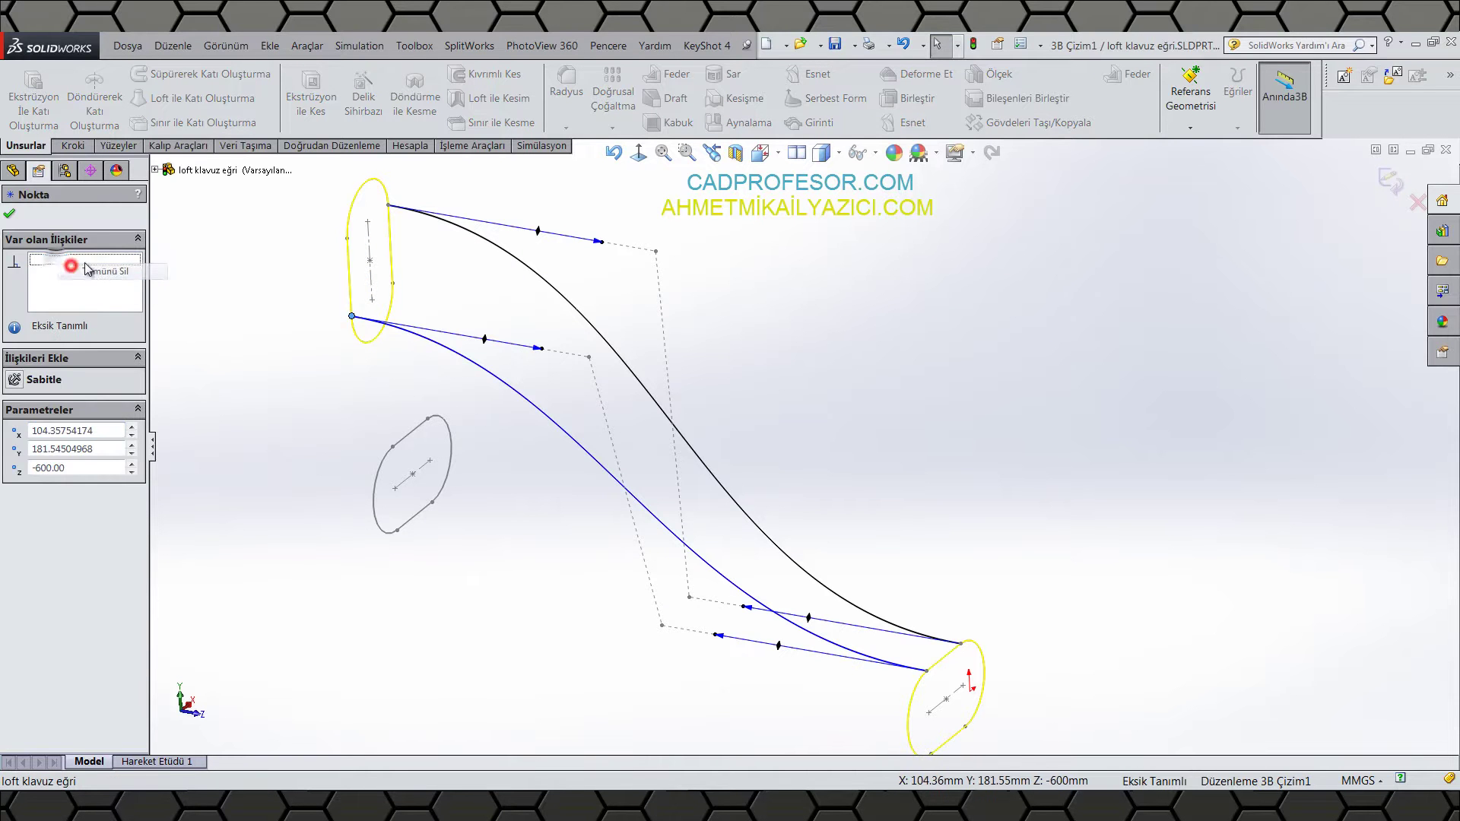
pyautogui.click(215, 304)
pyautogui.moveTo(352, 316); pyautogui.dragTo(357, 251)
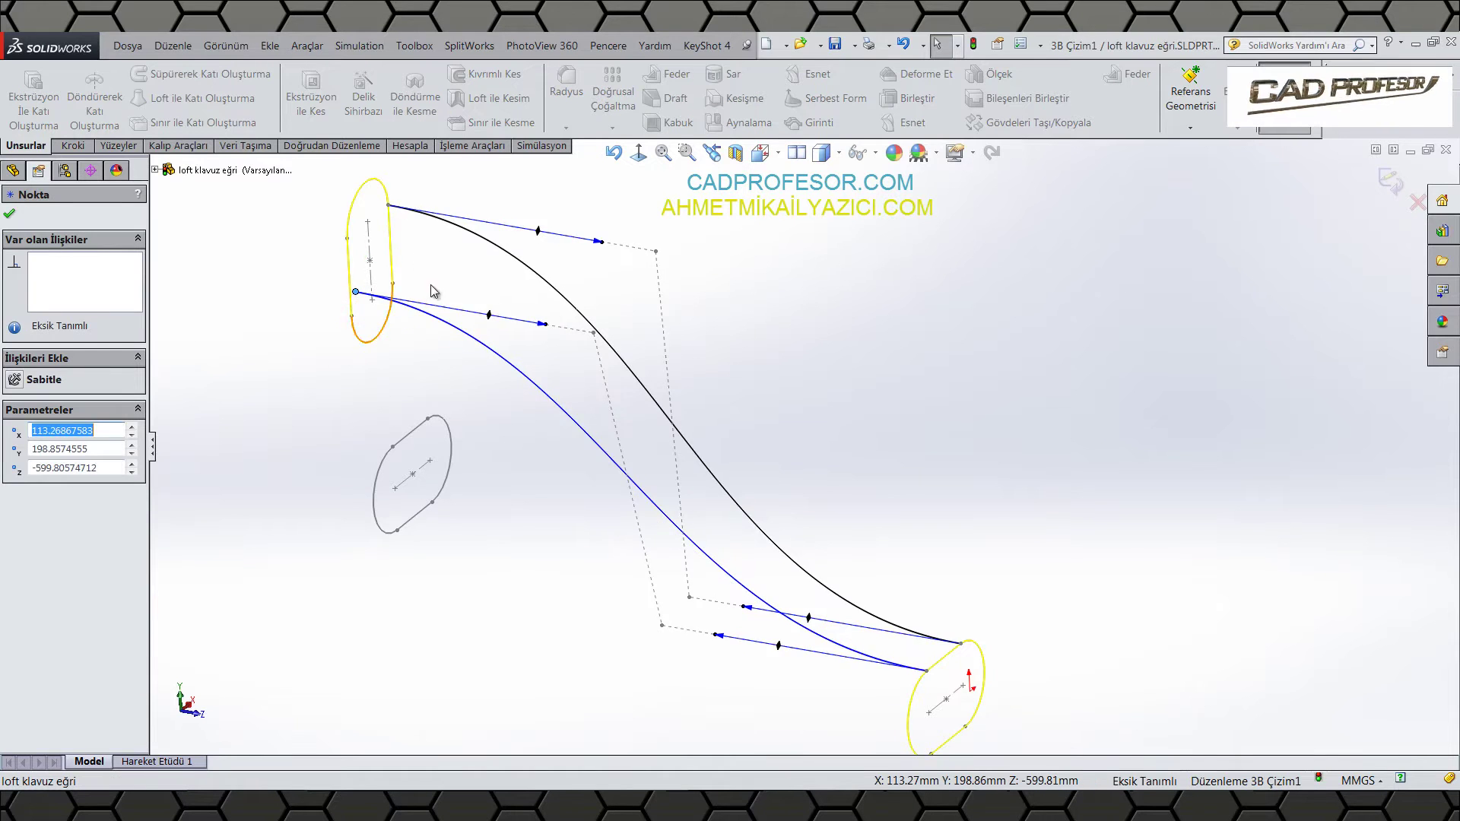
# Step: Make the spline endpoint coincident with the point on the upper slot profile
pyautogui.scroll(-5, 398, 233)
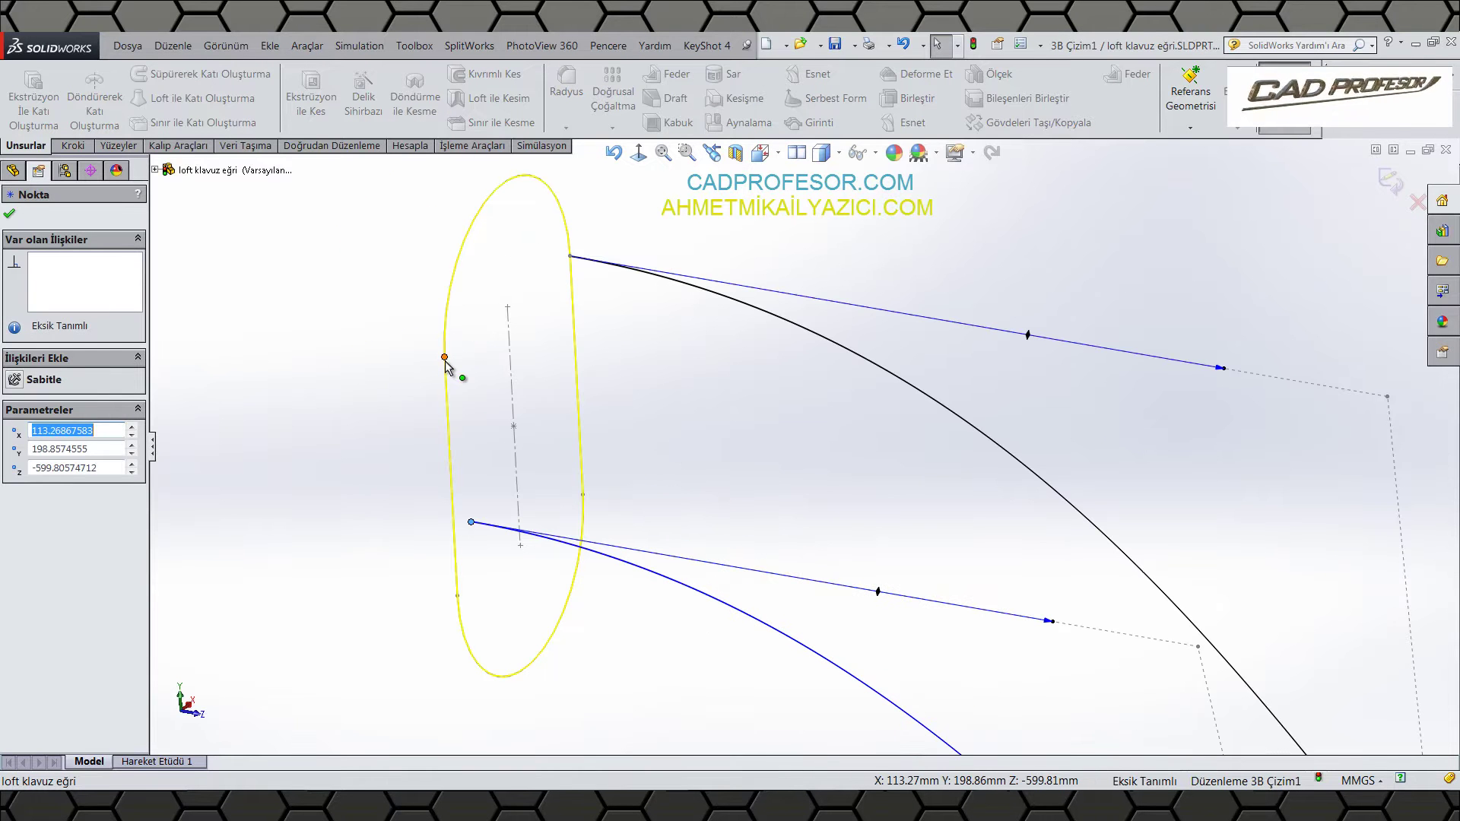
pyautogui.keyDown('ctrl'); pyautogui.click(445, 357); pyautogui.keyUp('ctrl')
pyautogui.click(540, 299)
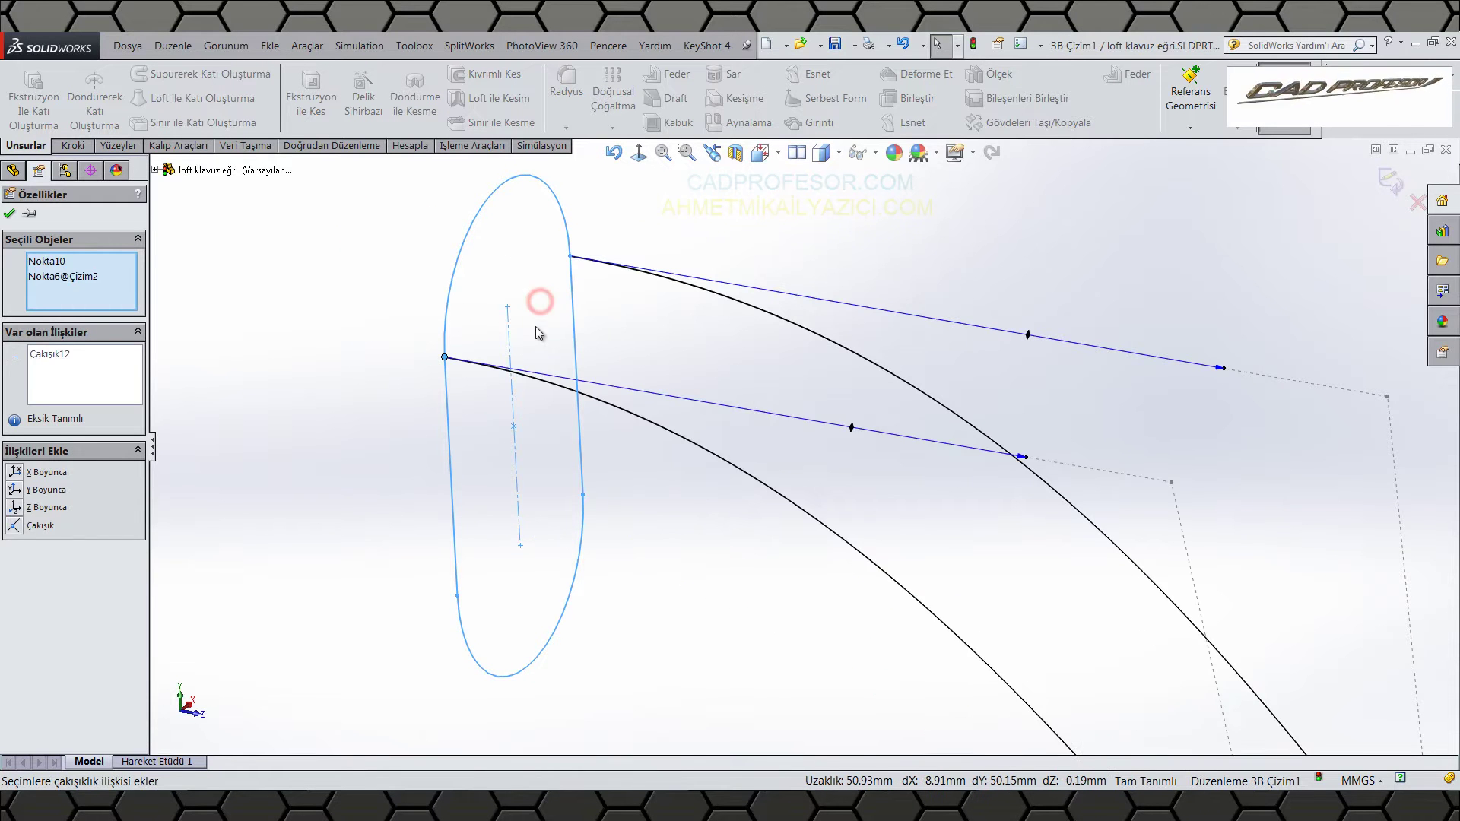
pyautogui.scroll(6, 802, 446)
# Step: Exit the 3D sketch so Loft3 rebuilds into a smooth S-curved solid, and orbit to inspect it
pyautogui.click(1394, 175)
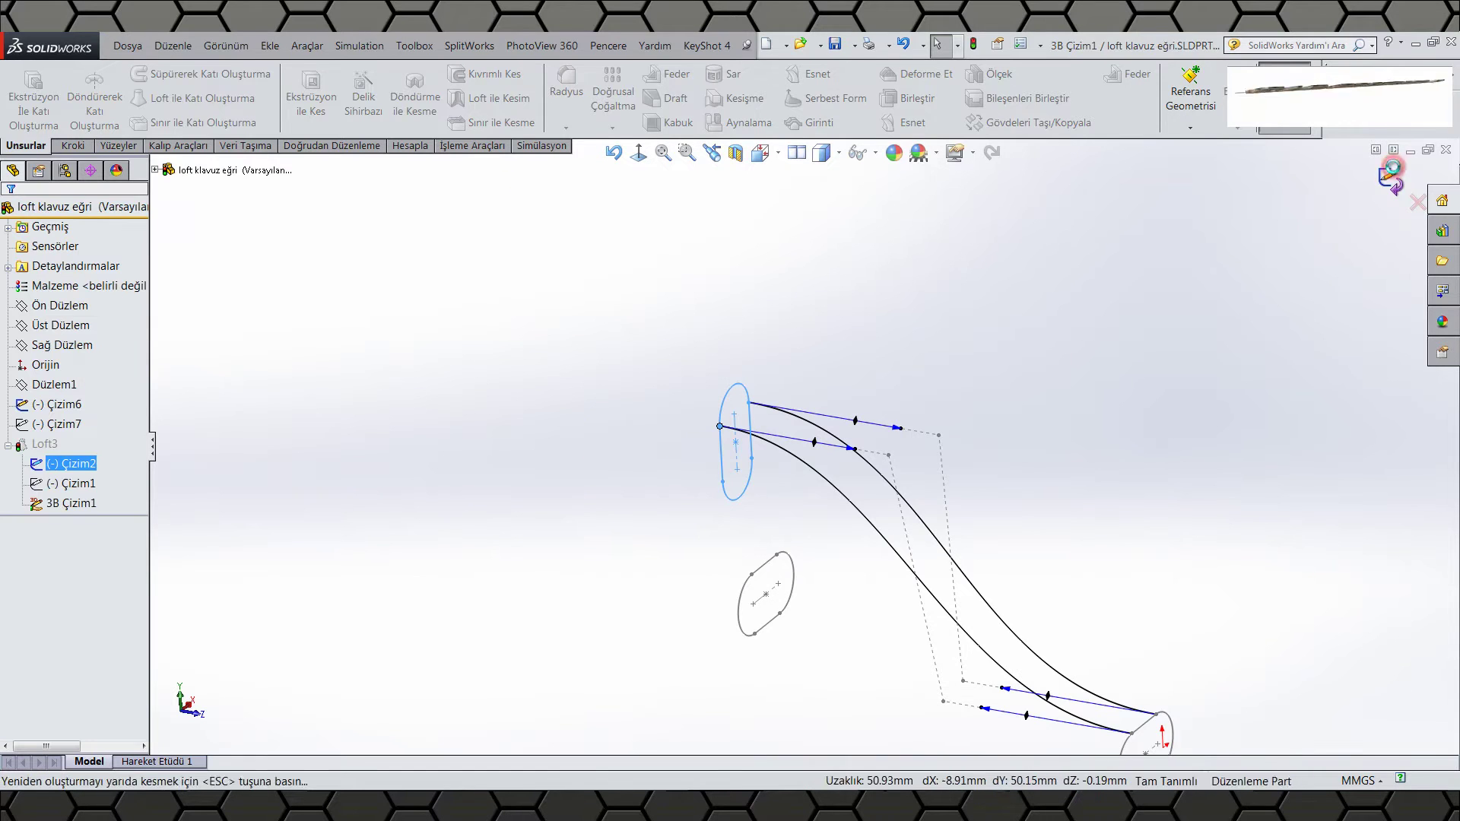
pyautogui.moveTo(979, 376)
pyautogui.mouseDown(button='middle')
pyautogui.moveTo(684, 482)
pyautogui.moveTo(878, 552)
pyautogui.moveTo(858, 398)
pyautogui.moveTo(815, 388)
pyautogui.moveTo(910, 466)
pyautogui.moveTo(880, 476)
pyautogui.moveTo(887, 381)
pyautogui.moveTo(961, 375)
pyautogui.moveTo(1027, 398)
pyautogui.moveTo(945, 368)
pyautogui.moveTo(773, 368)
pyautogui.moveTo(831, 394)
pyautogui.moveTo(874, 378)
pyautogui.moveTo(707, 401)
pyautogui.moveTo(711, 449)
pyautogui.mouseUp(button='middle')
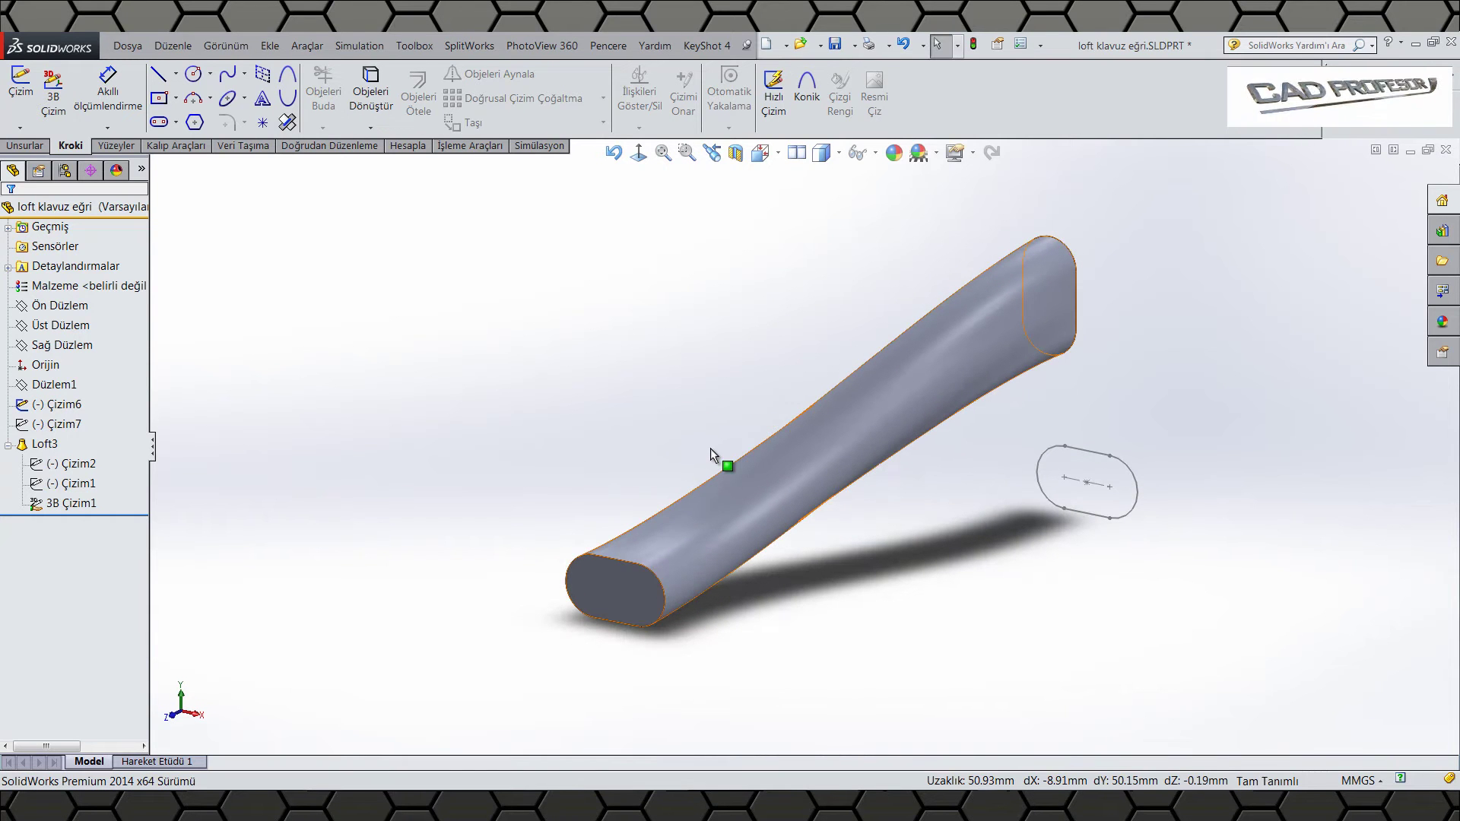